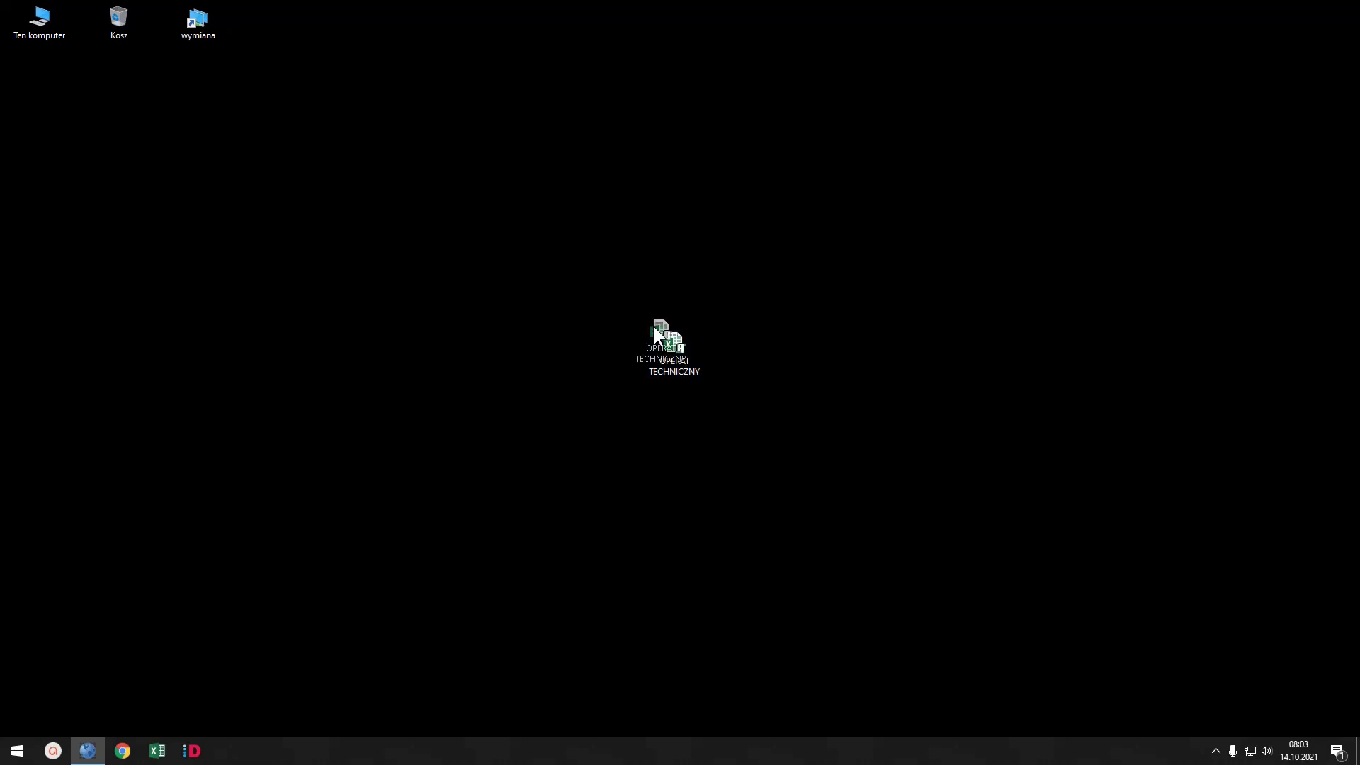
- Move the OPERAT TECHNICZNY workbook icon up and to the left on the desktop
{"action": "left_click_drag", "start_coordinate": [607, 299], "coordinate": [617, 305]}
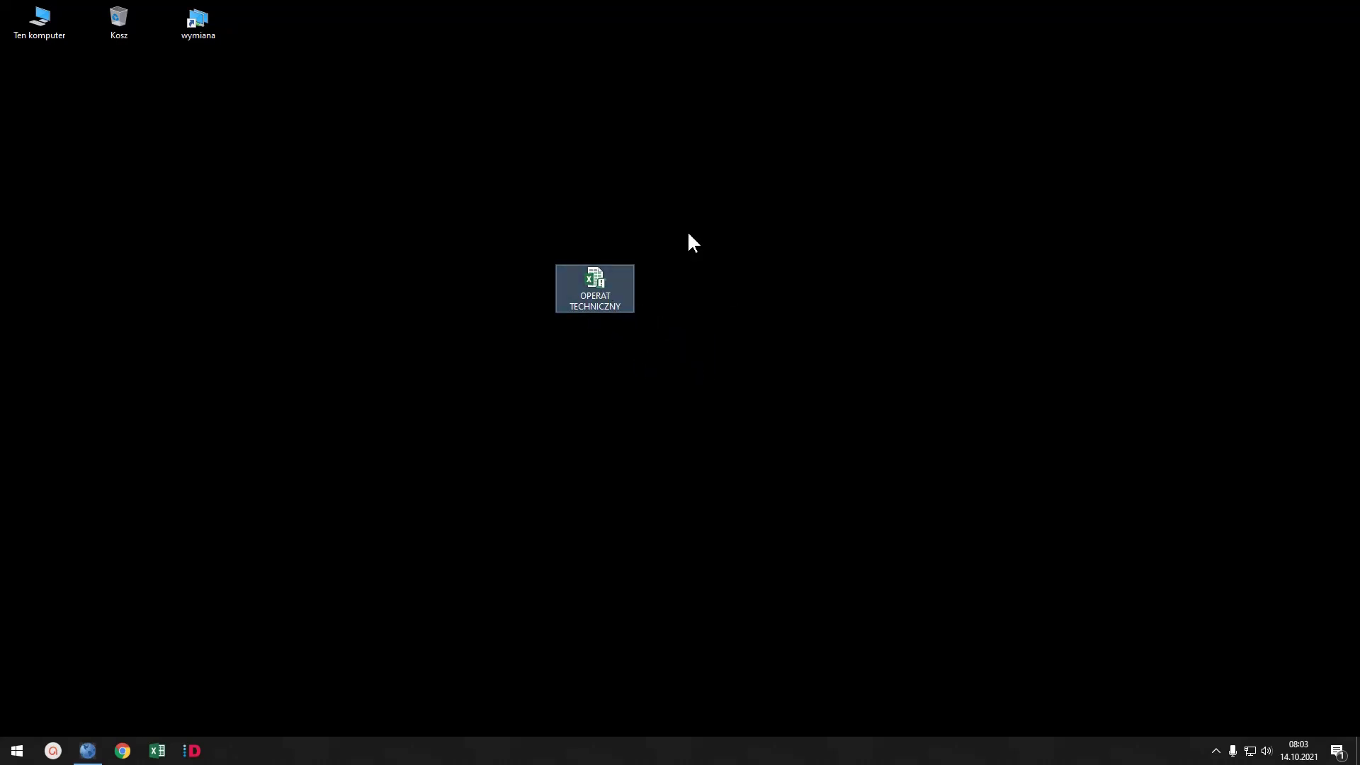
- Open OPERAT TECHNICZNY with macros enabled, then open and close the OKNO DANYCH form
{"action": "double_click", "coordinate": [596, 282]}
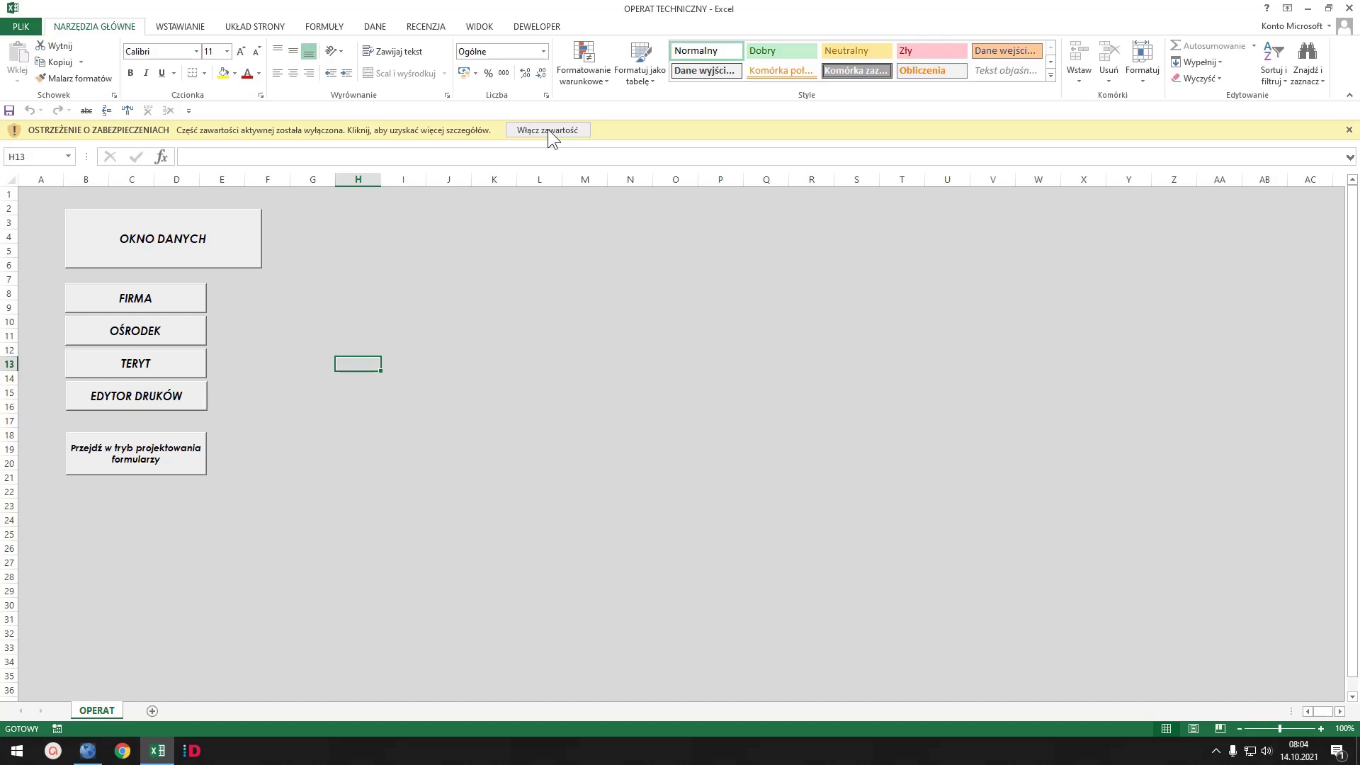
{"action": "left_click", "coordinate": [547, 130]}
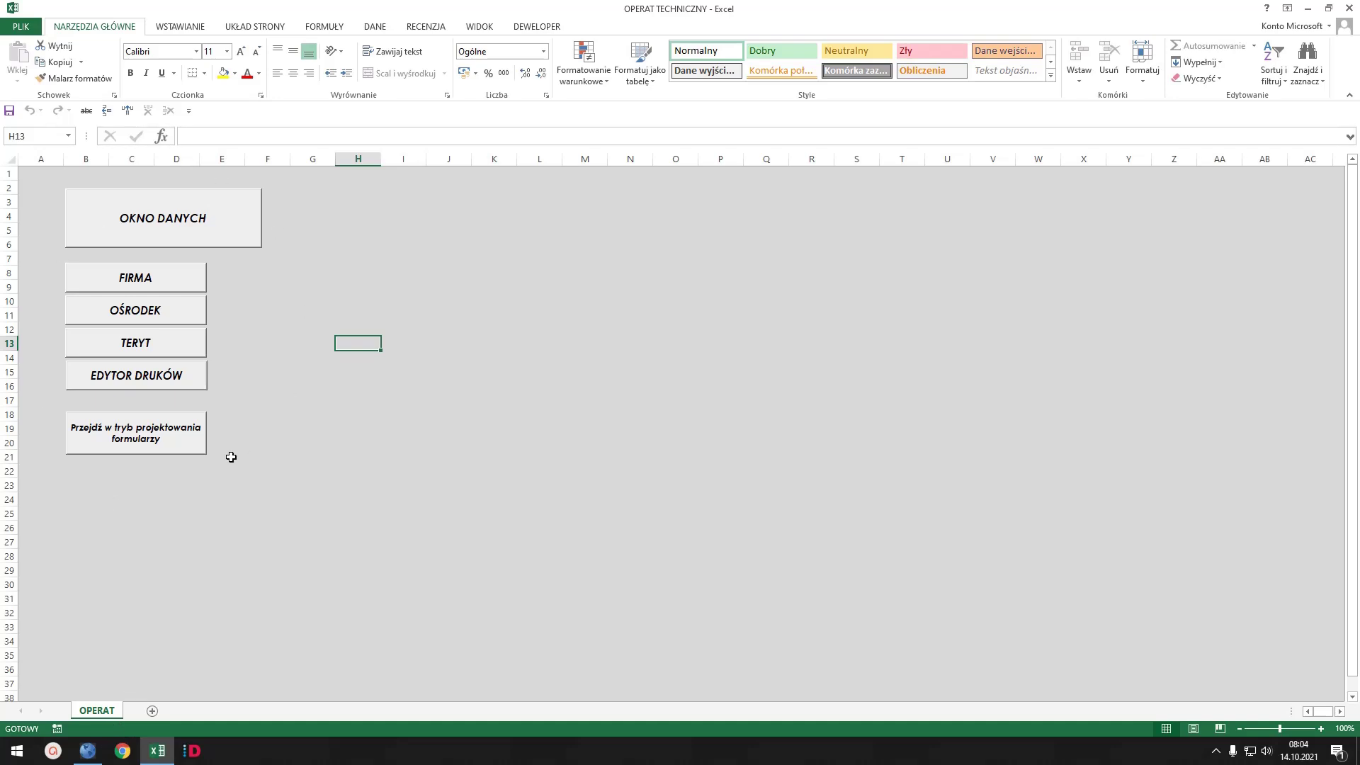
{"action": "left_click", "coordinate": [161, 216]}
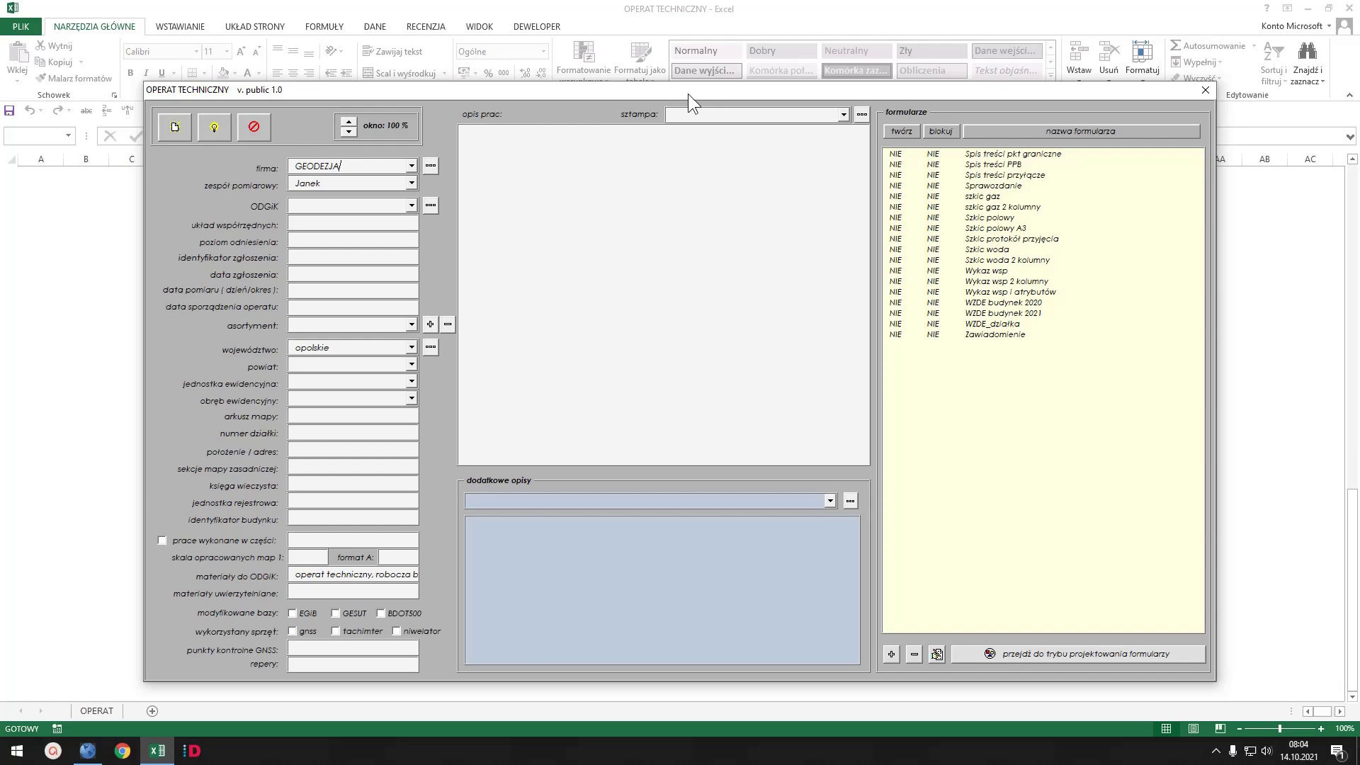
{"action": "left_click_drag", "start_coordinate": [687, 93], "coordinate": [693, 67]}
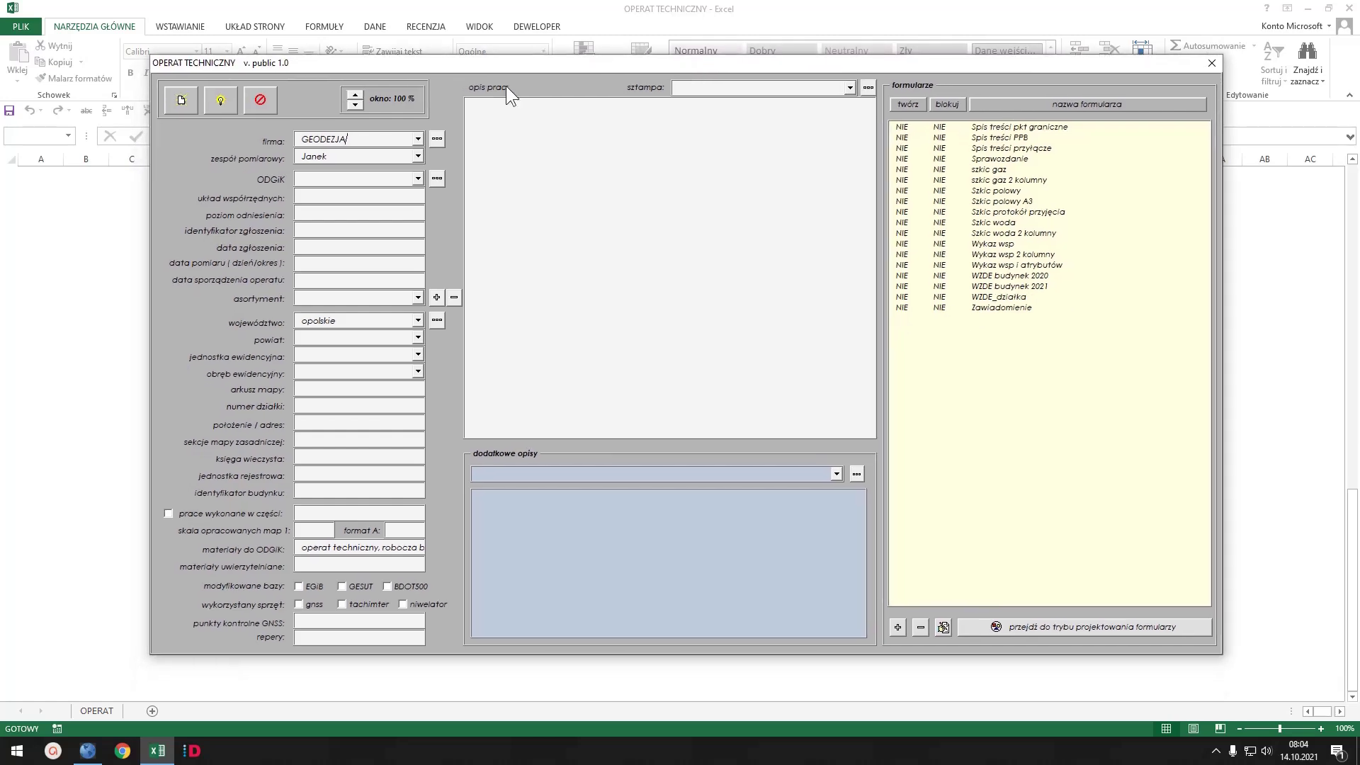
{"action": "left_click", "coordinate": [260, 98]}
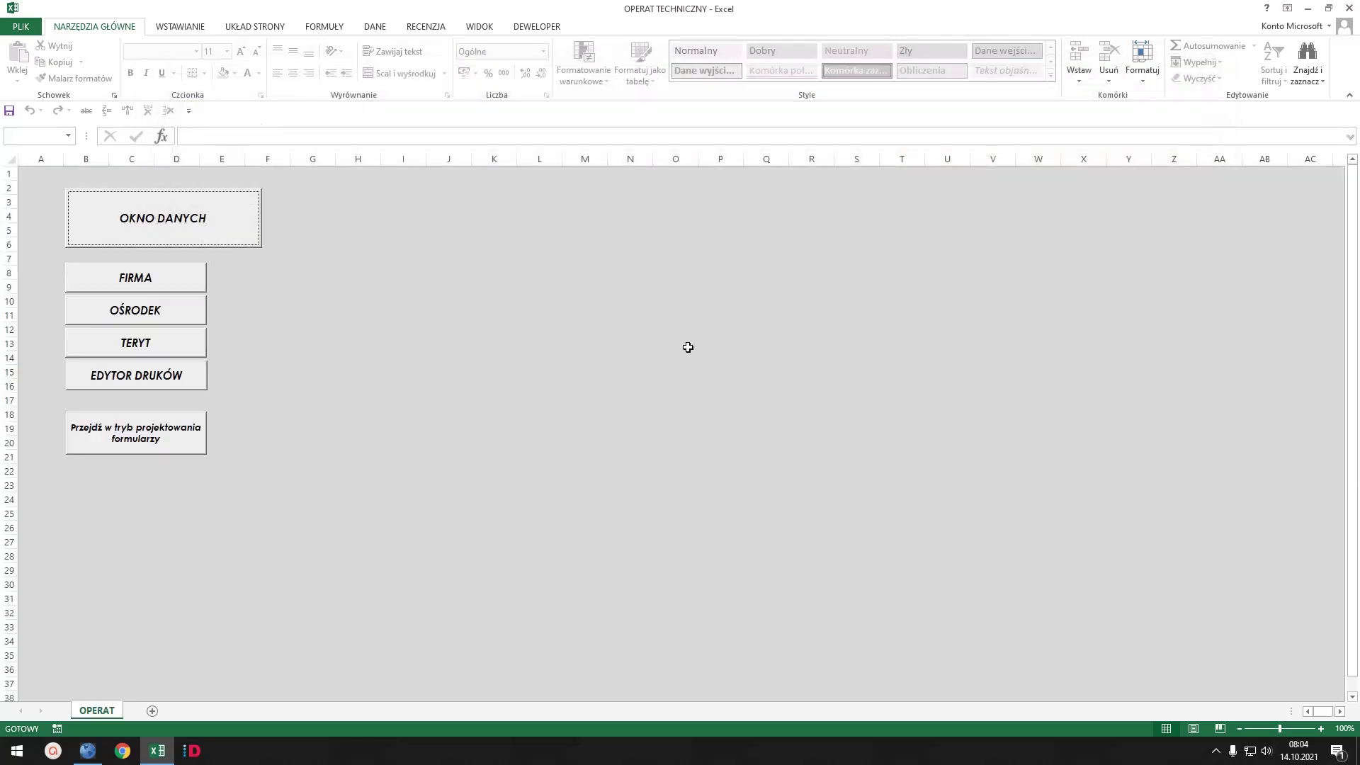
{"action": "left_click", "coordinate": [134, 277]}
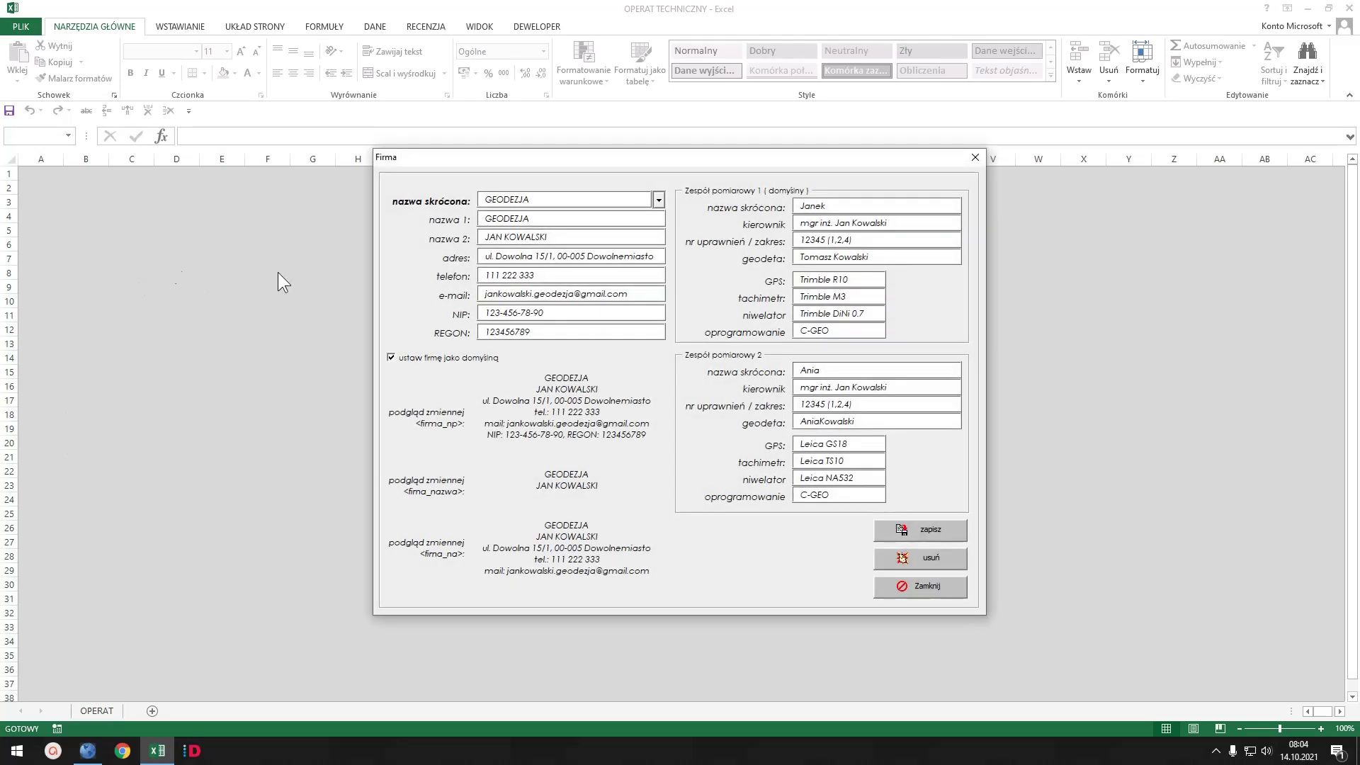
{"action": "left_click_drag", "start_coordinate": [728, 156], "coordinate": [656, 184]}
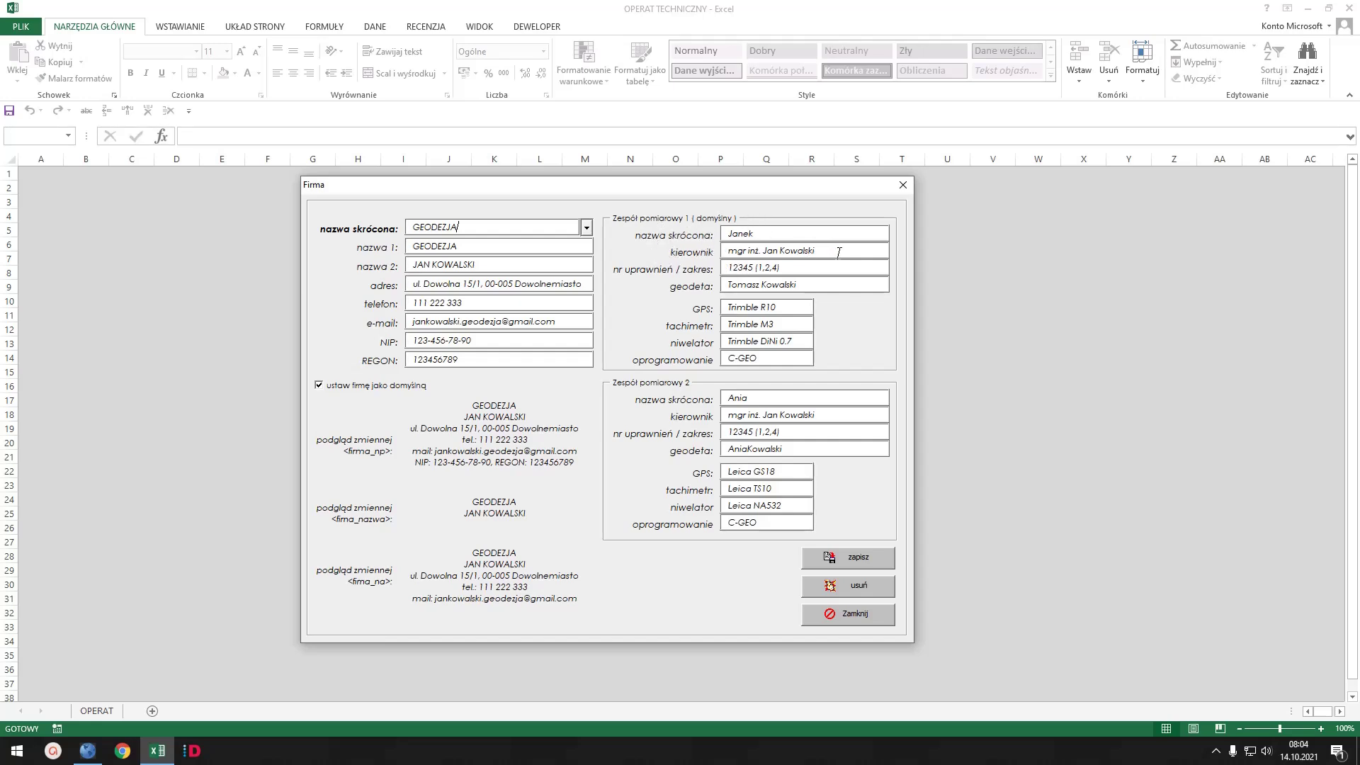
{"action": "left_click_drag", "start_coordinate": [837, 251], "coordinate": [780, 251]}
{"action": "key", "text": "Tab"}
{"action": "key", "text": "Tab"}
{"action": "left_click", "coordinate": [787, 309]}
{"action": "key", "text": "Tab"}
{"action": "key", "text": "Tab"}
{"action": "key", "text": "Tab"}
{"action": "left_click", "coordinate": [586, 227]}
{"action": "left_click", "coordinate": [588, 226]}
{"action": "left_click", "coordinate": [865, 615]}
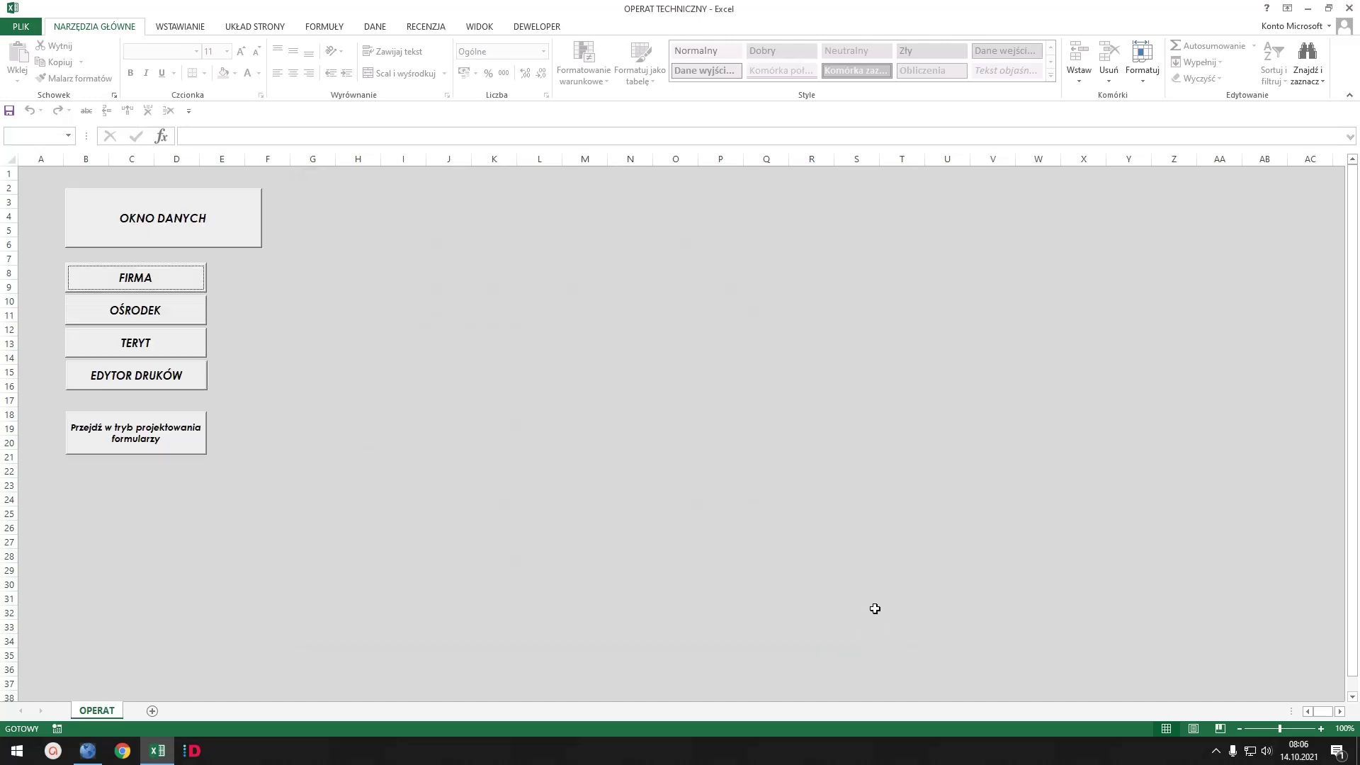
{"action": "left_click", "coordinate": [137, 312]}
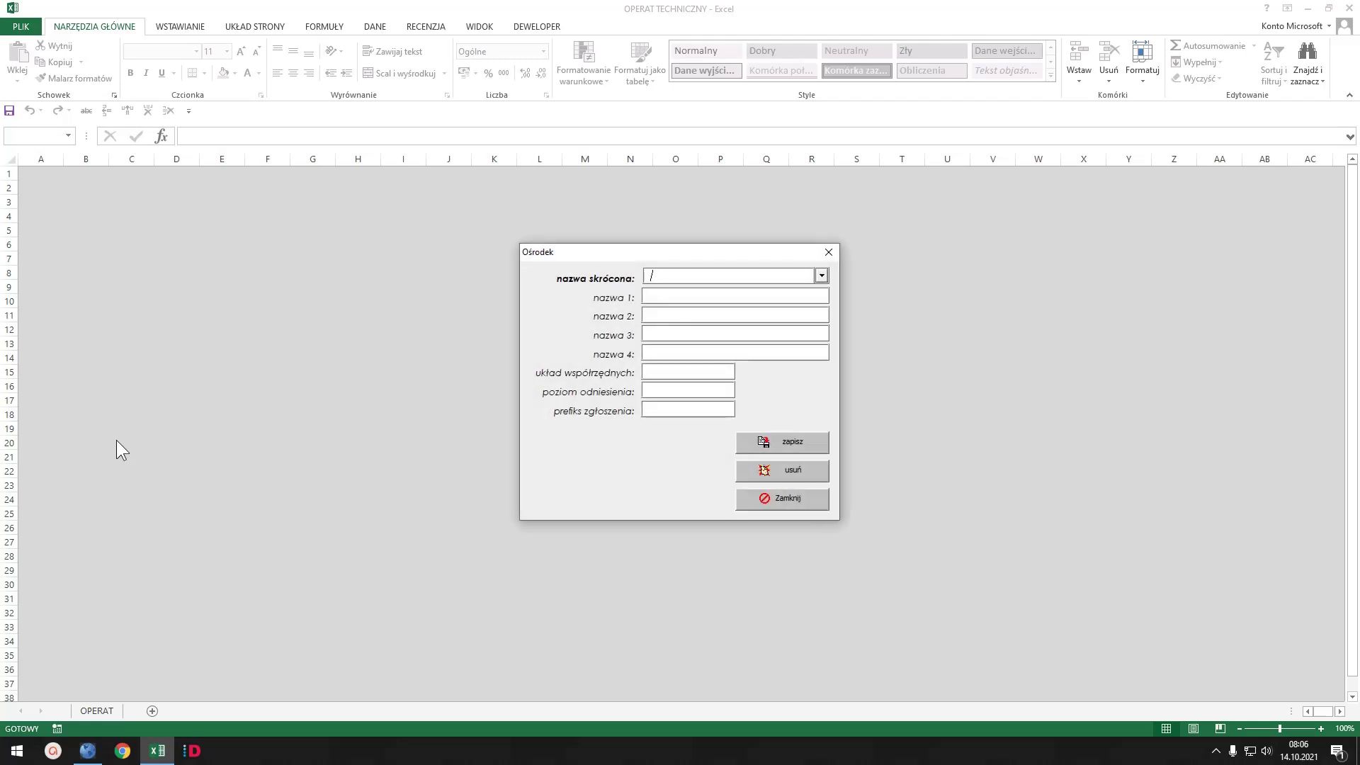
{"action": "left_click_drag", "start_coordinate": [717, 254], "coordinate": [576, 193]}
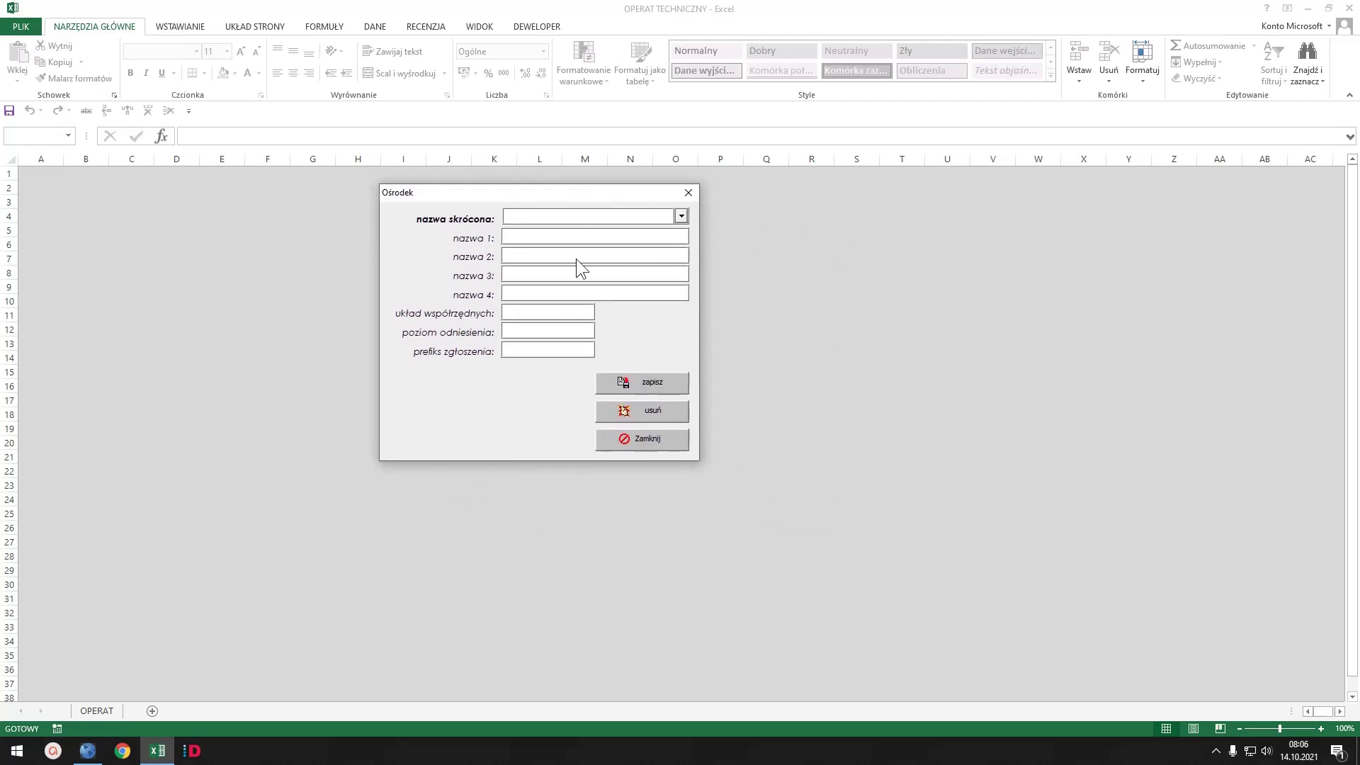
{"action": "left_click", "coordinate": [682, 218]}
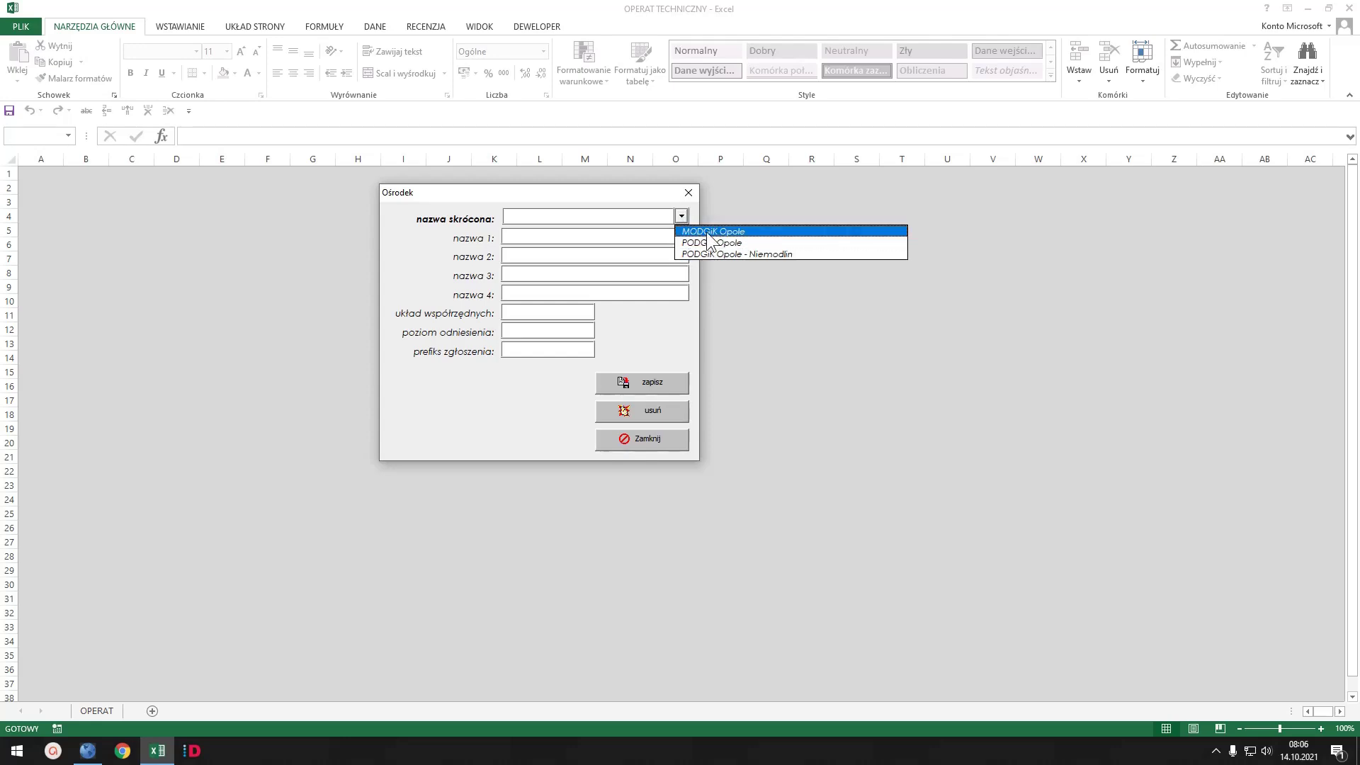
{"action": "left_click", "coordinate": [708, 231]}
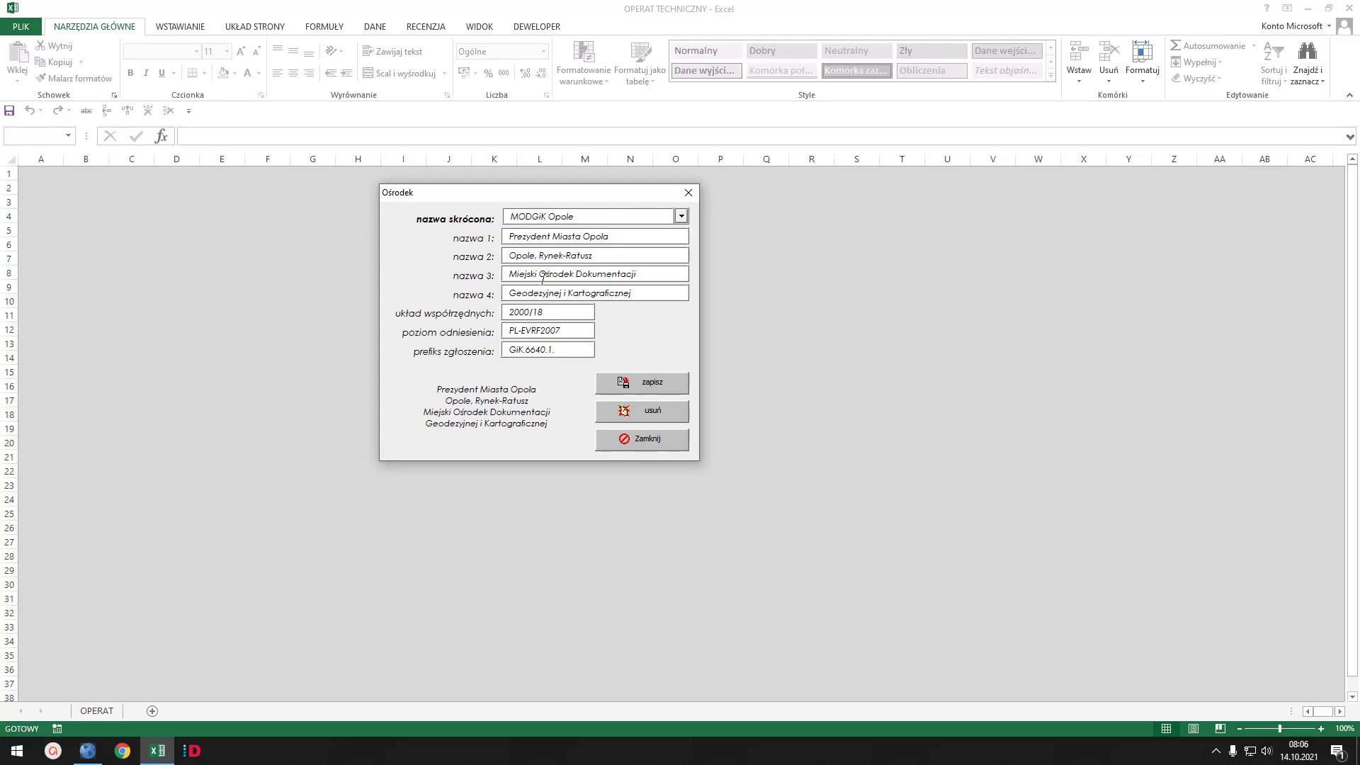
{"action": "left_click_drag", "start_coordinate": [557, 312], "coordinate": [493, 313]}
{"action": "left_click_drag", "start_coordinate": [593, 331], "coordinate": [485, 337]}
{"action": "left_click_drag", "start_coordinate": [579, 348], "coordinate": [482, 350]}
{"action": "left_click", "coordinate": [682, 216]}
{"action": "left_click", "coordinate": [693, 243]}
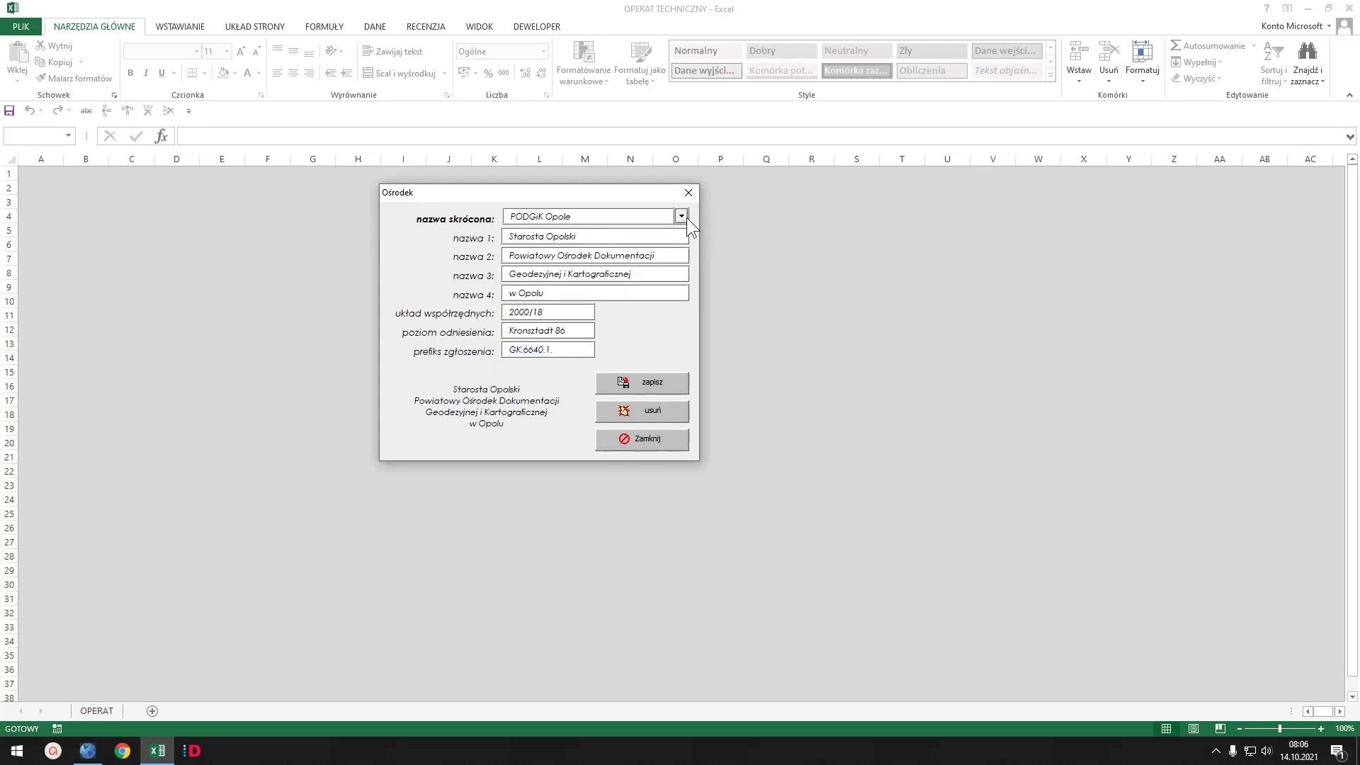
{"action": "left_click", "coordinate": [682, 216]}
{"action": "left_click", "coordinate": [687, 231]}
{"action": "left_click", "coordinate": [679, 216]}
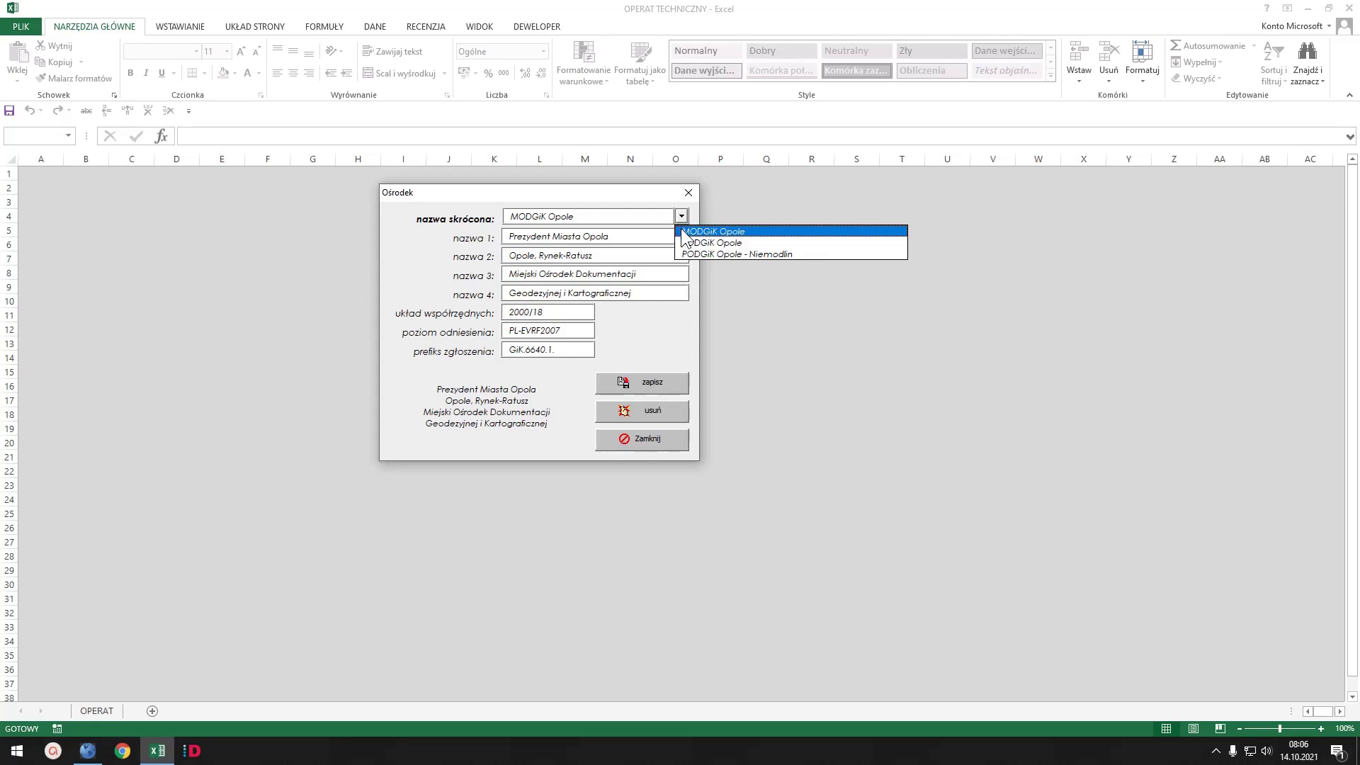
{"action": "left_click", "coordinate": [691, 241]}
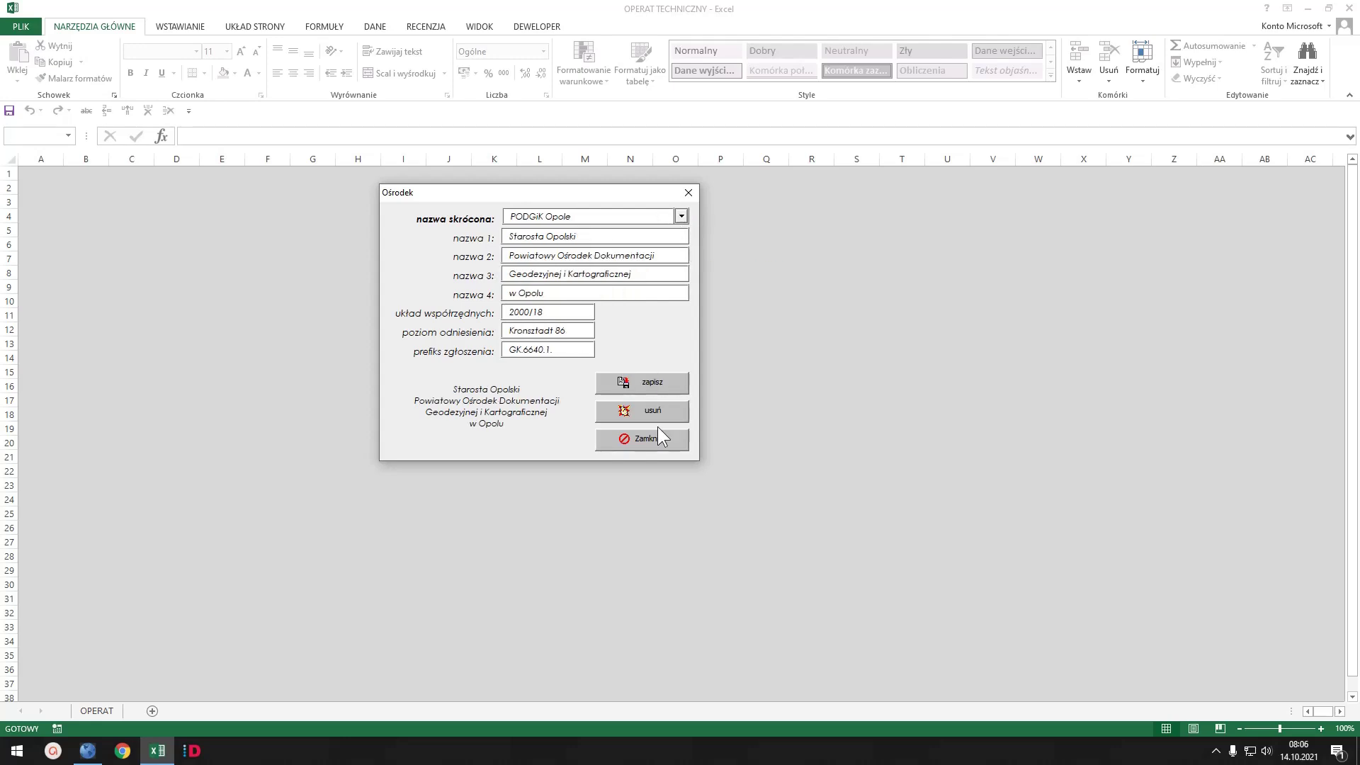
{"action": "left_click", "coordinate": [656, 439]}
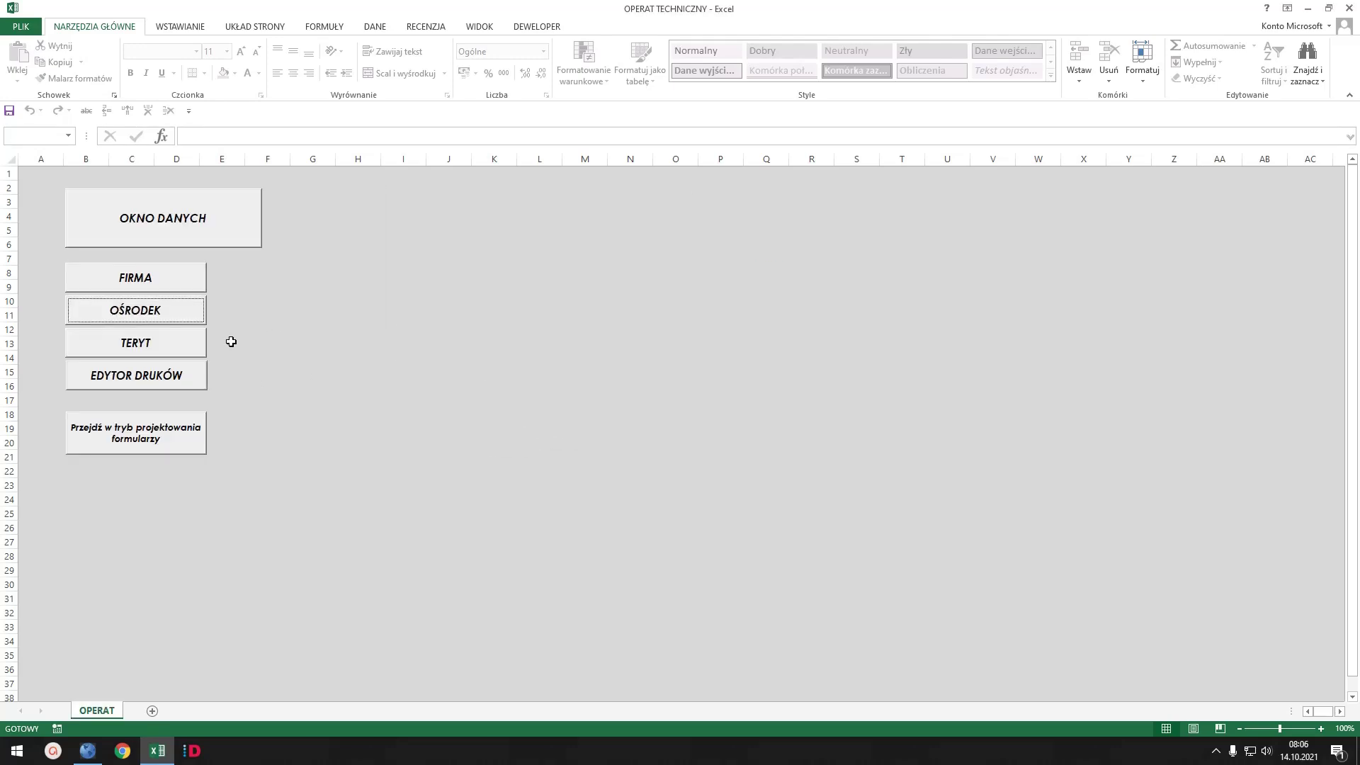
- Open the TERYT register and browse voivodeships down to opolskie's M. Opole and opolski counties
{"action": "left_click", "coordinate": [139, 343]}
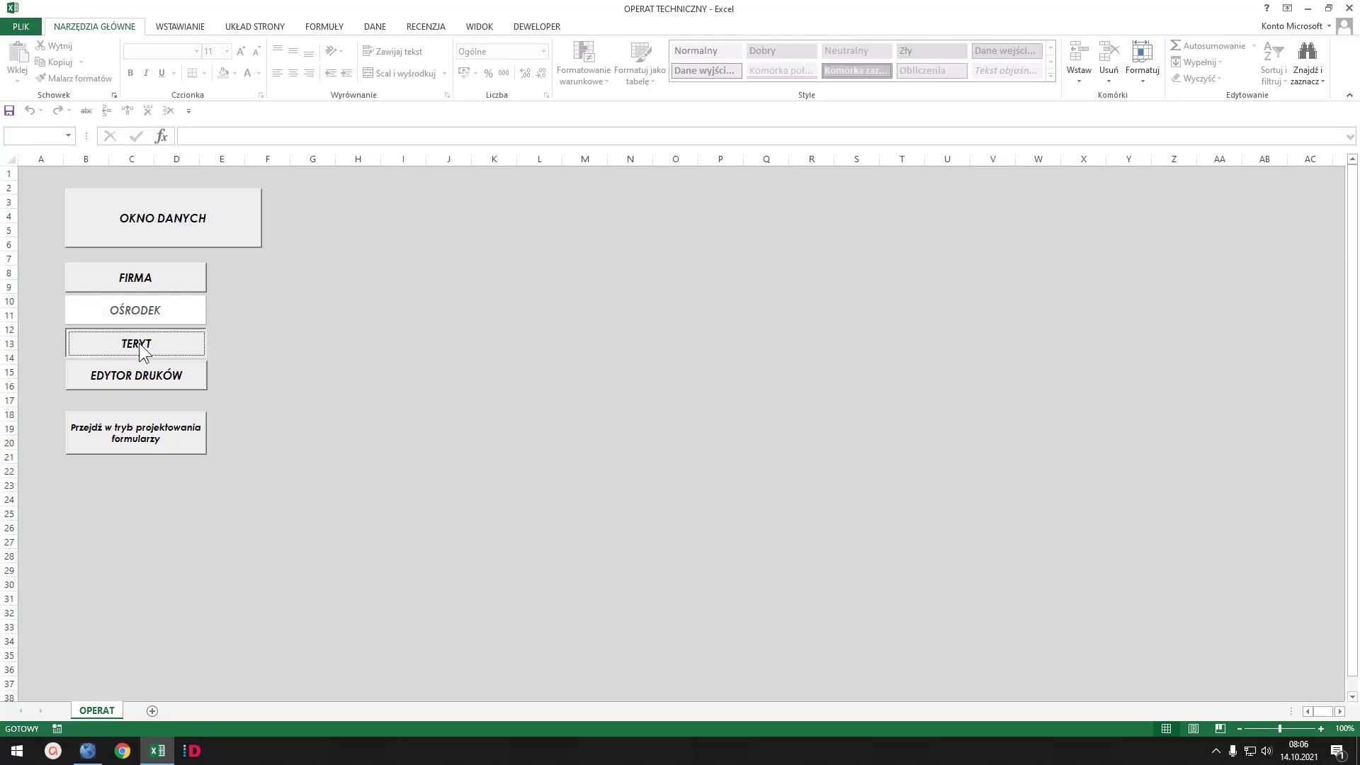
{"action": "left_click_drag", "start_coordinate": [663, 168], "coordinate": [631, 183]}
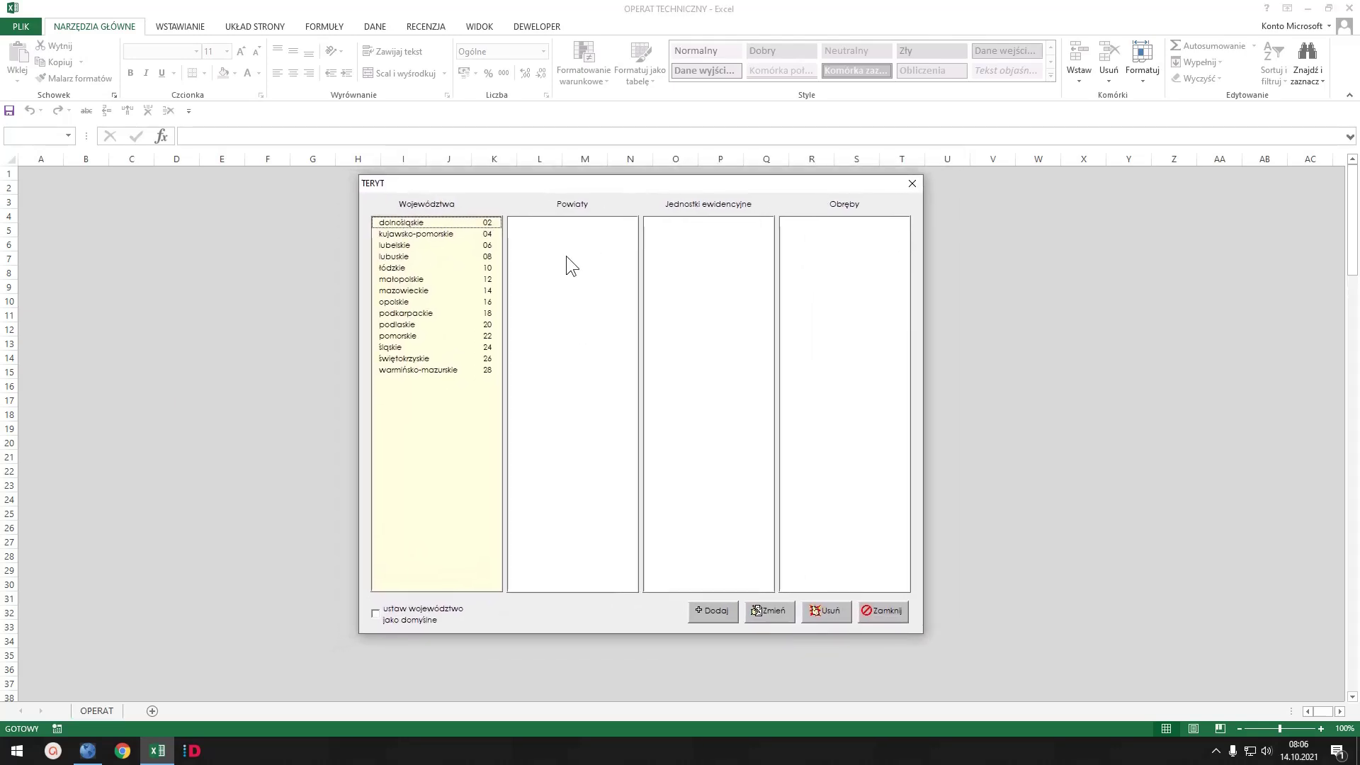
{"action": "left_click", "coordinate": [404, 223]}
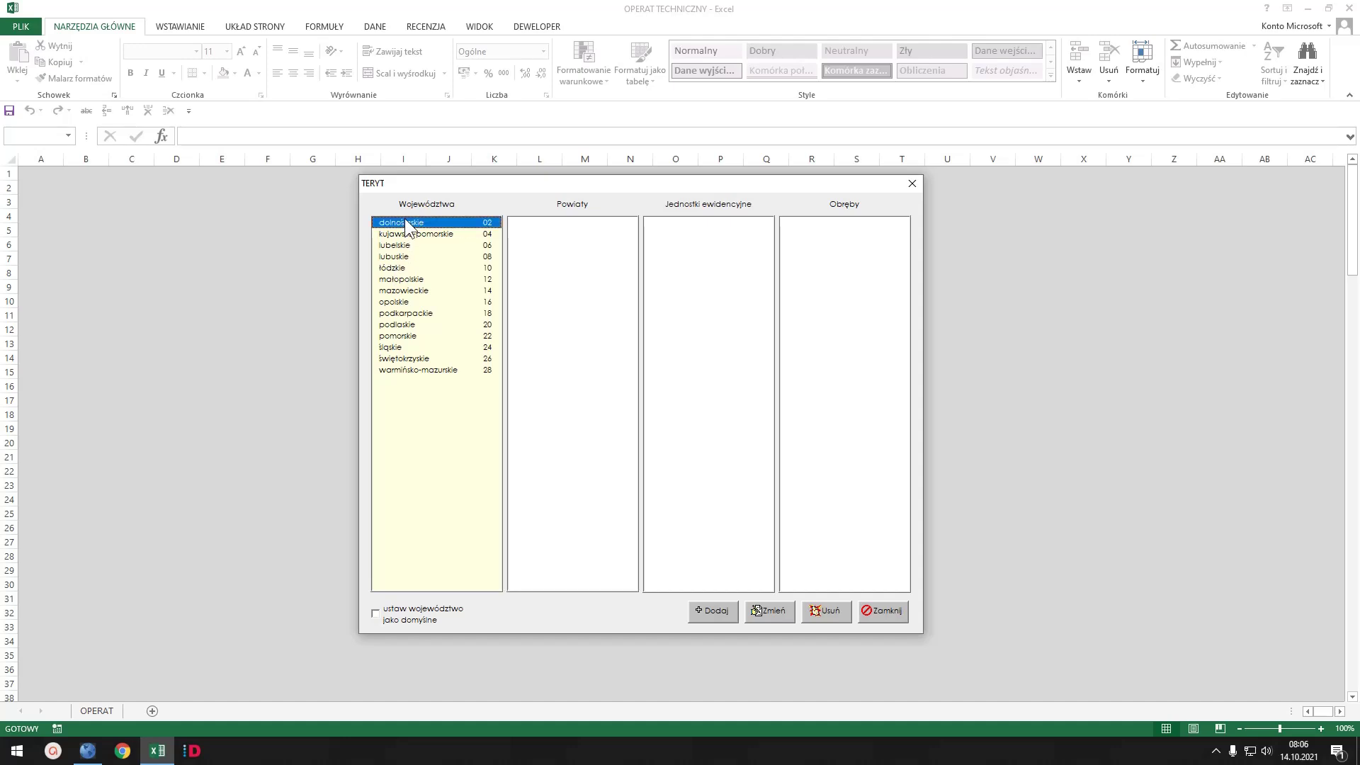
{"action": "left_click", "coordinate": [402, 236]}
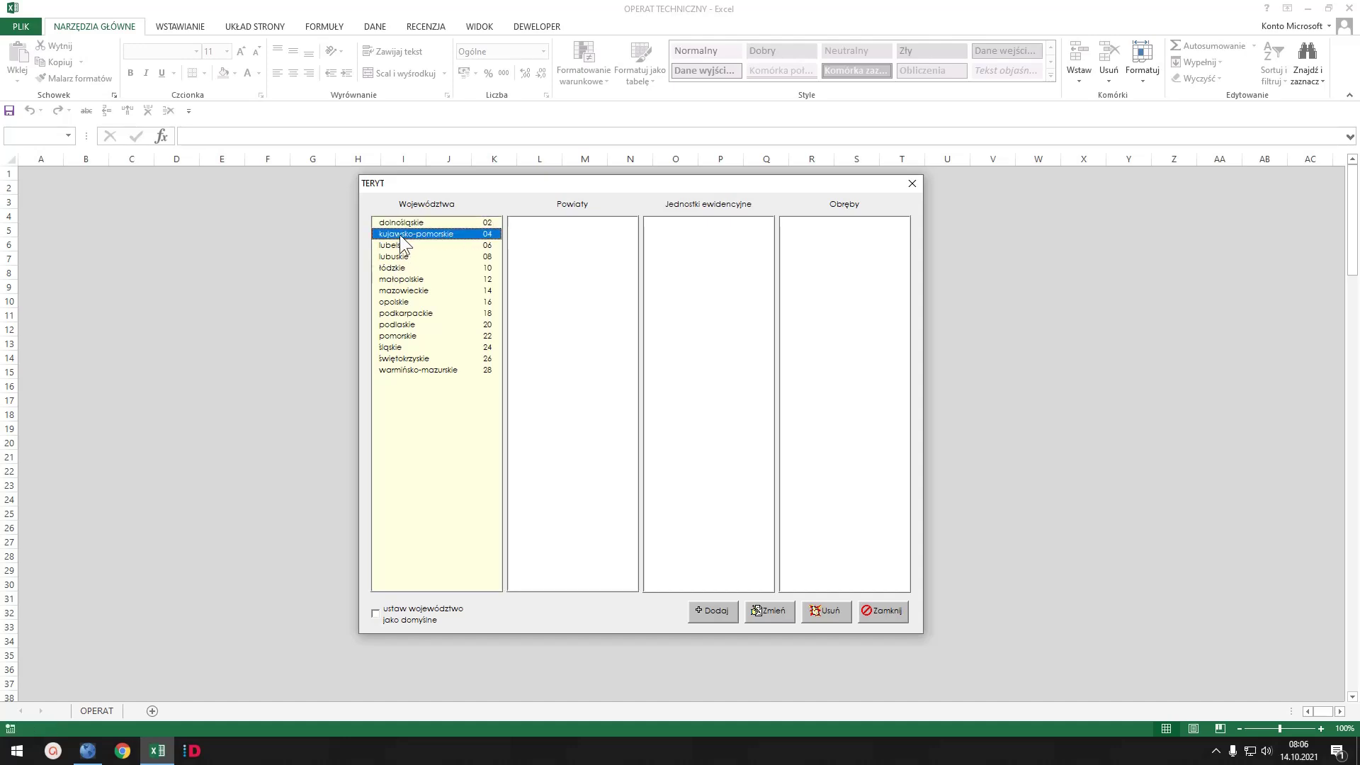
{"action": "left_click", "coordinate": [399, 303]}
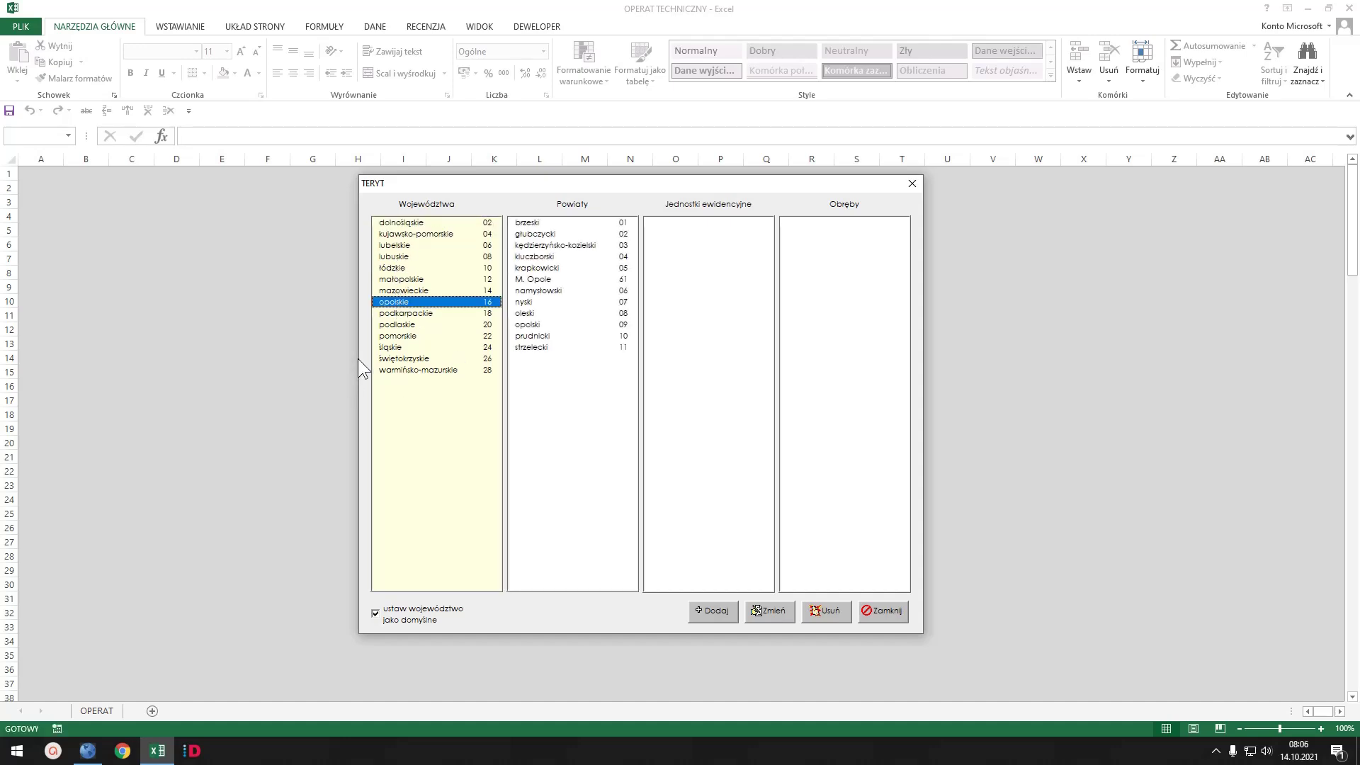
{"action": "left_click", "coordinate": [542, 280]}
{"action": "left_click", "coordinate": [538, 326]}
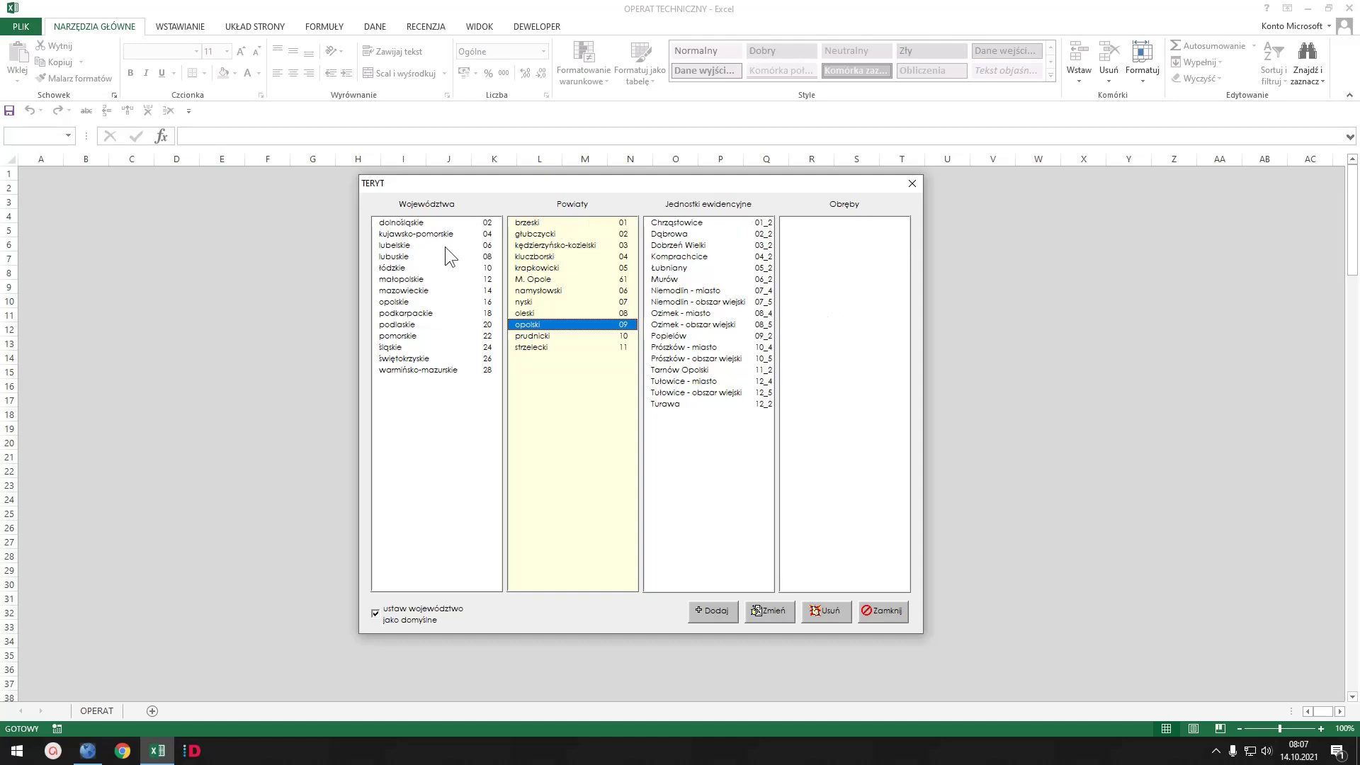
- Browse opolski's units and precincts, ending with opolskie selected as the province
{"action": "left_click", "coordinate": [676, 268]}
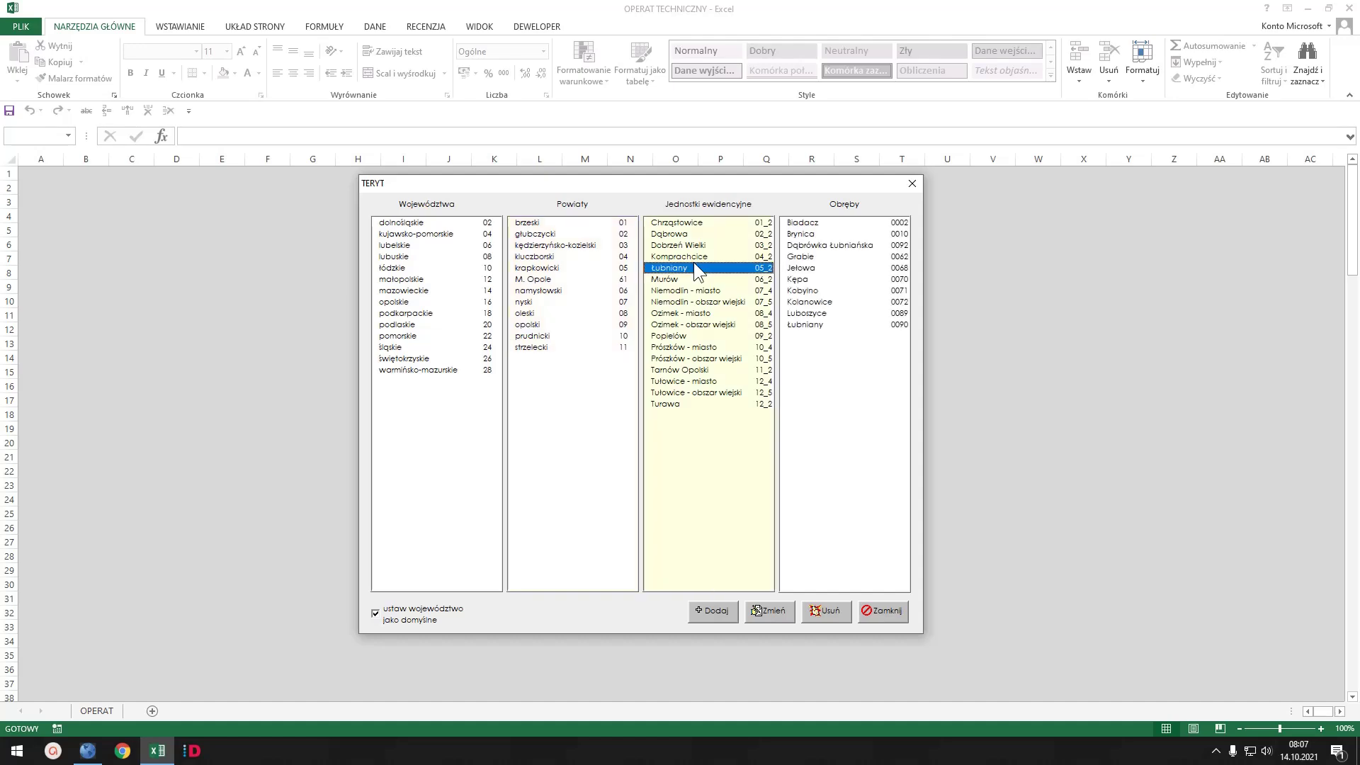
{"action": "left_click", "coordinate": [798, 259]}
{"action": "left_click", "coordinate": [676, 257]}
{"action": "left_click", "coordinate": [595, 267]}
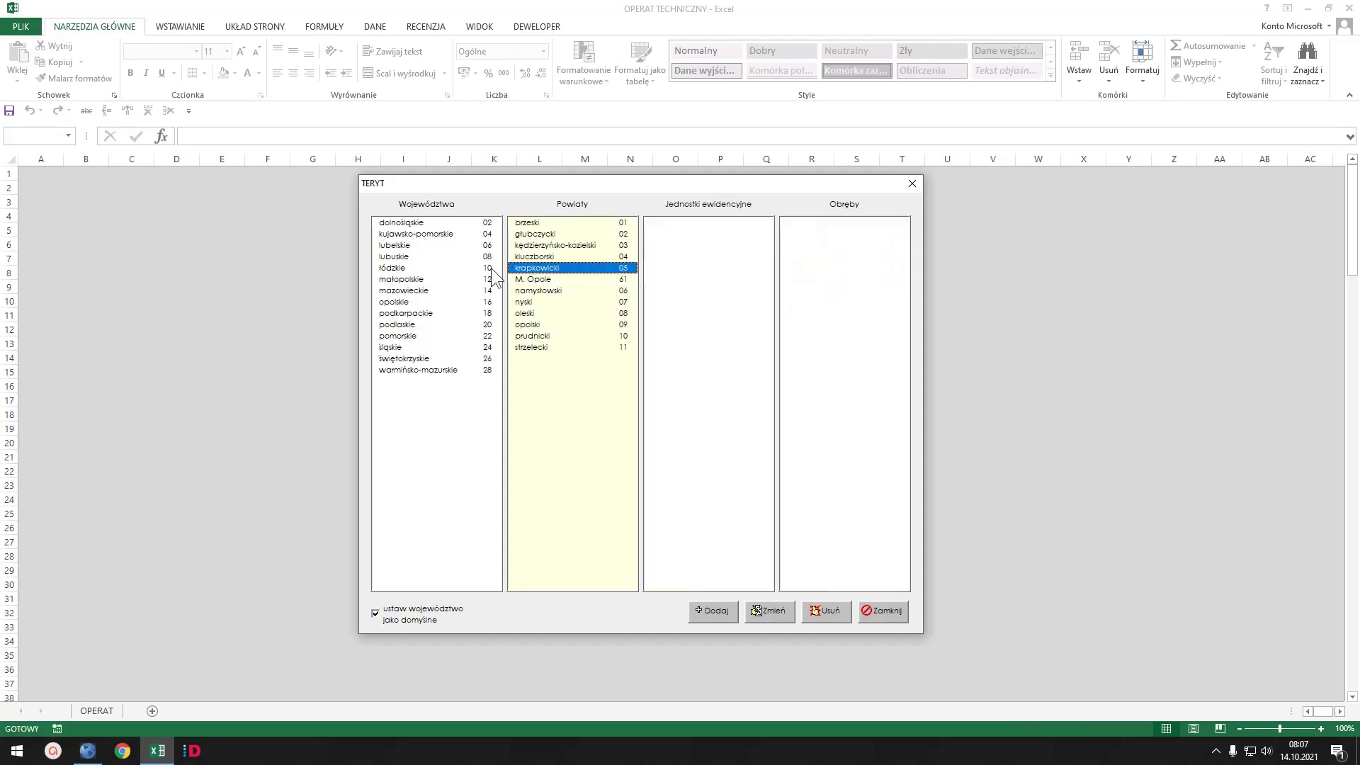
{"action": "left_click", "coordinate": [493, 270]}
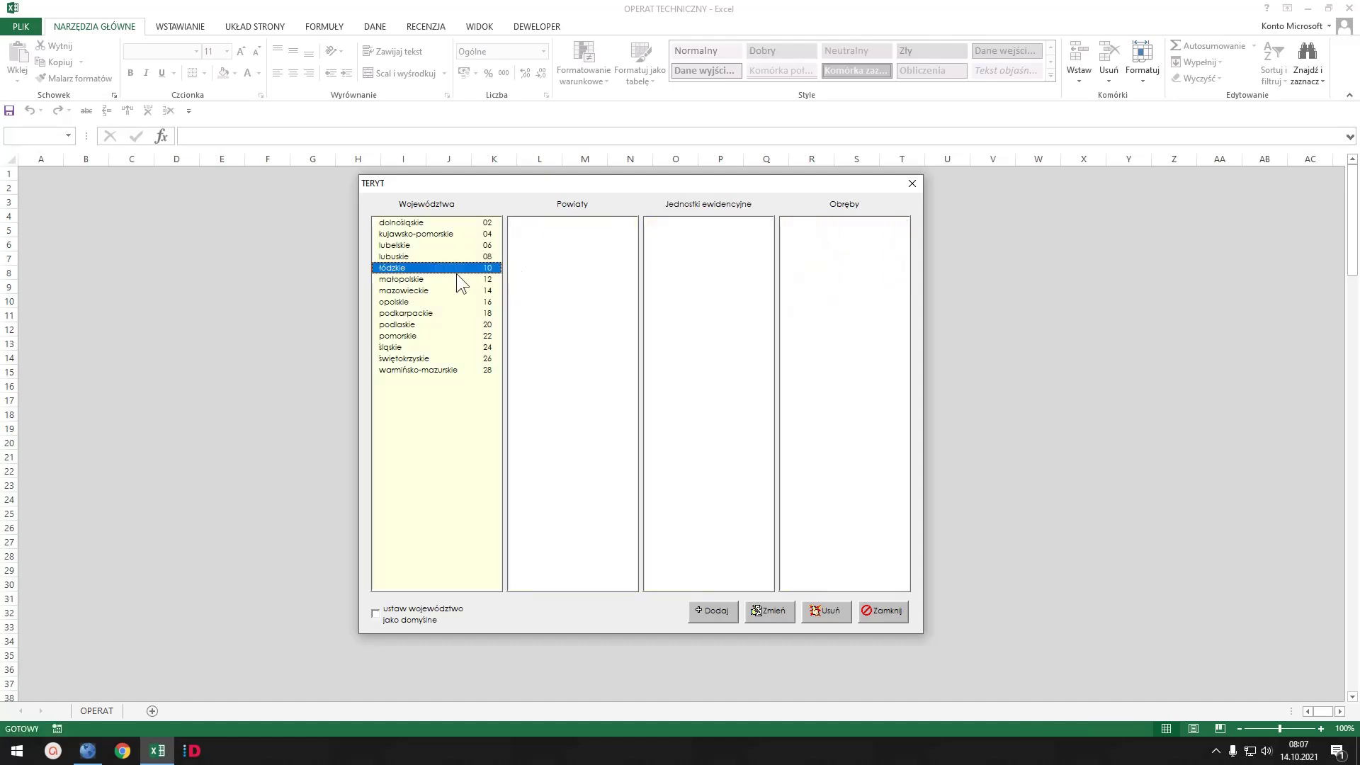
{"action": "left_click", "coordinate": [454, 302]}
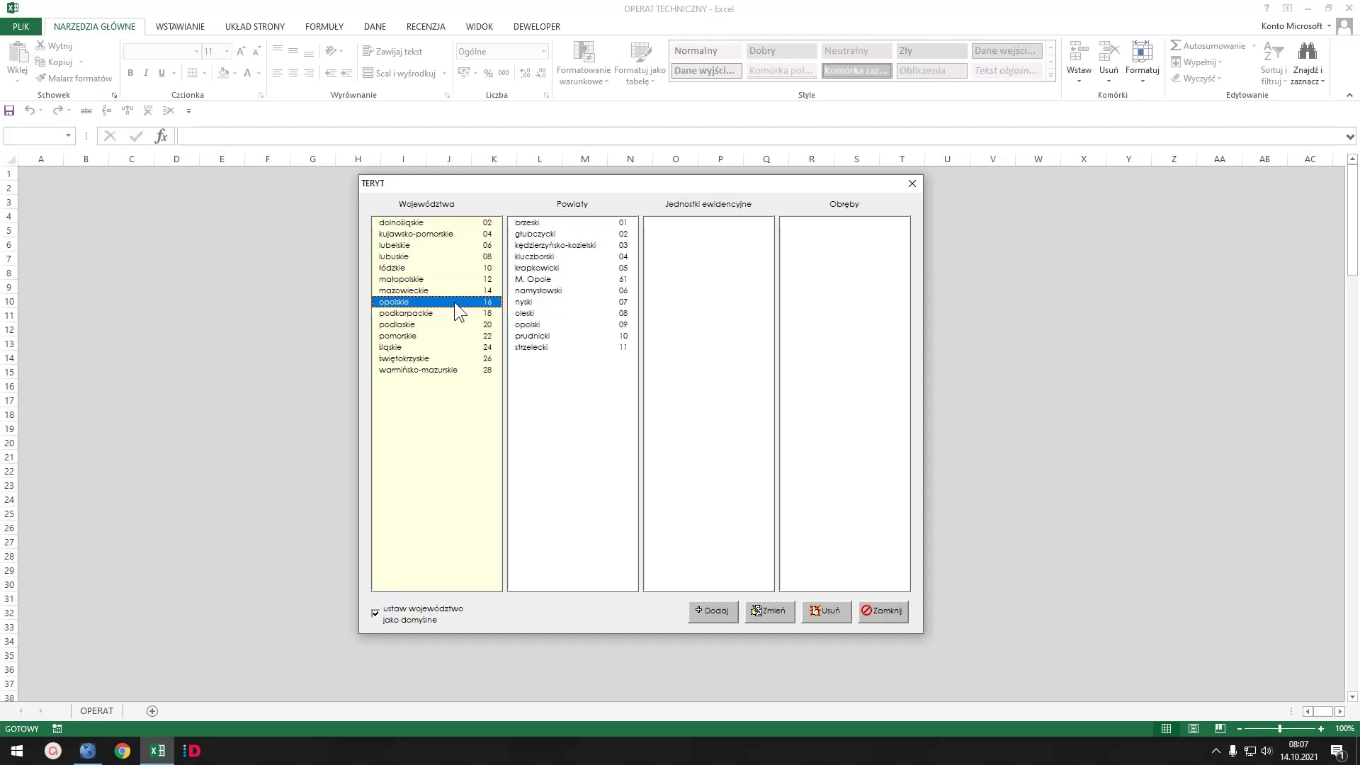
{"action": "left_click", "coordinate": [549, 280]}
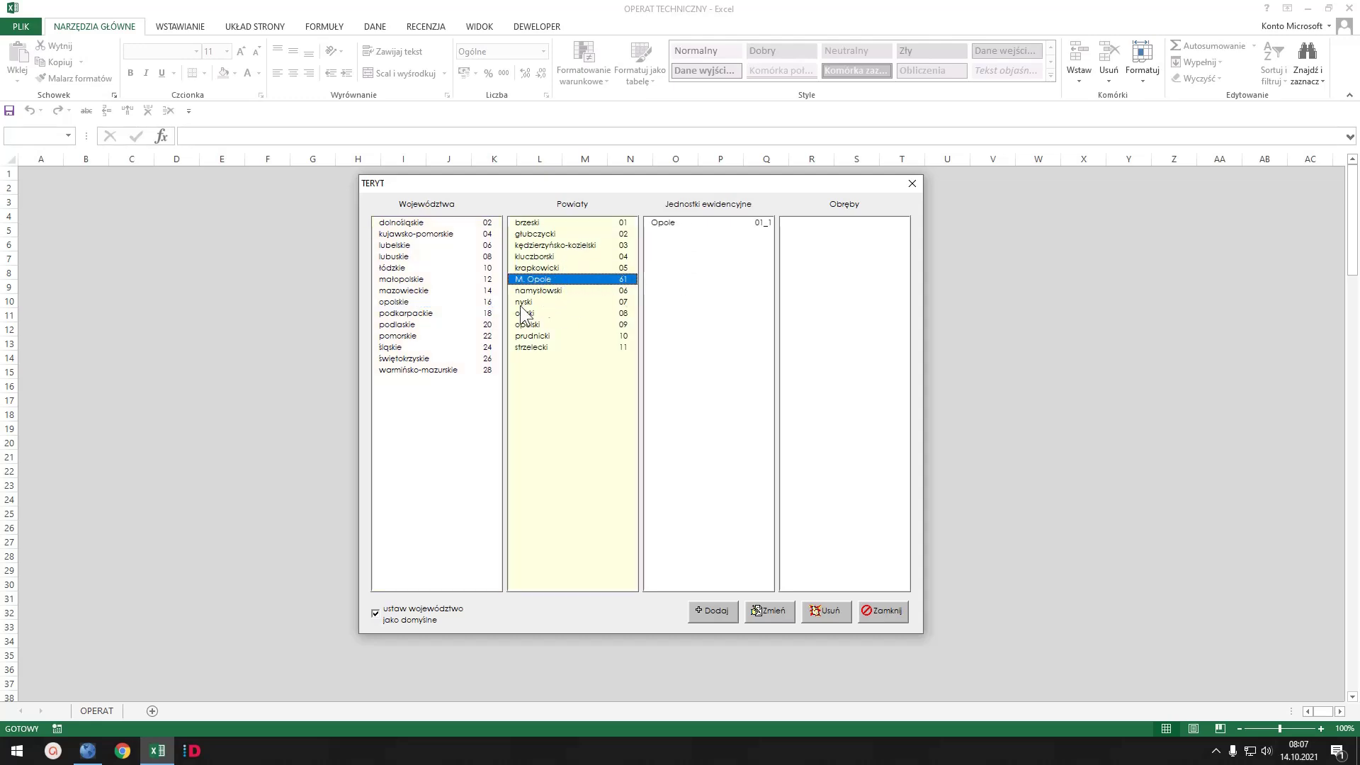
{"action": "left_click", "coordinate": [542, 324]}
{"action": "left_click_drag", "start_coordinate": [698, 234], "coordinate": [698, 302]}
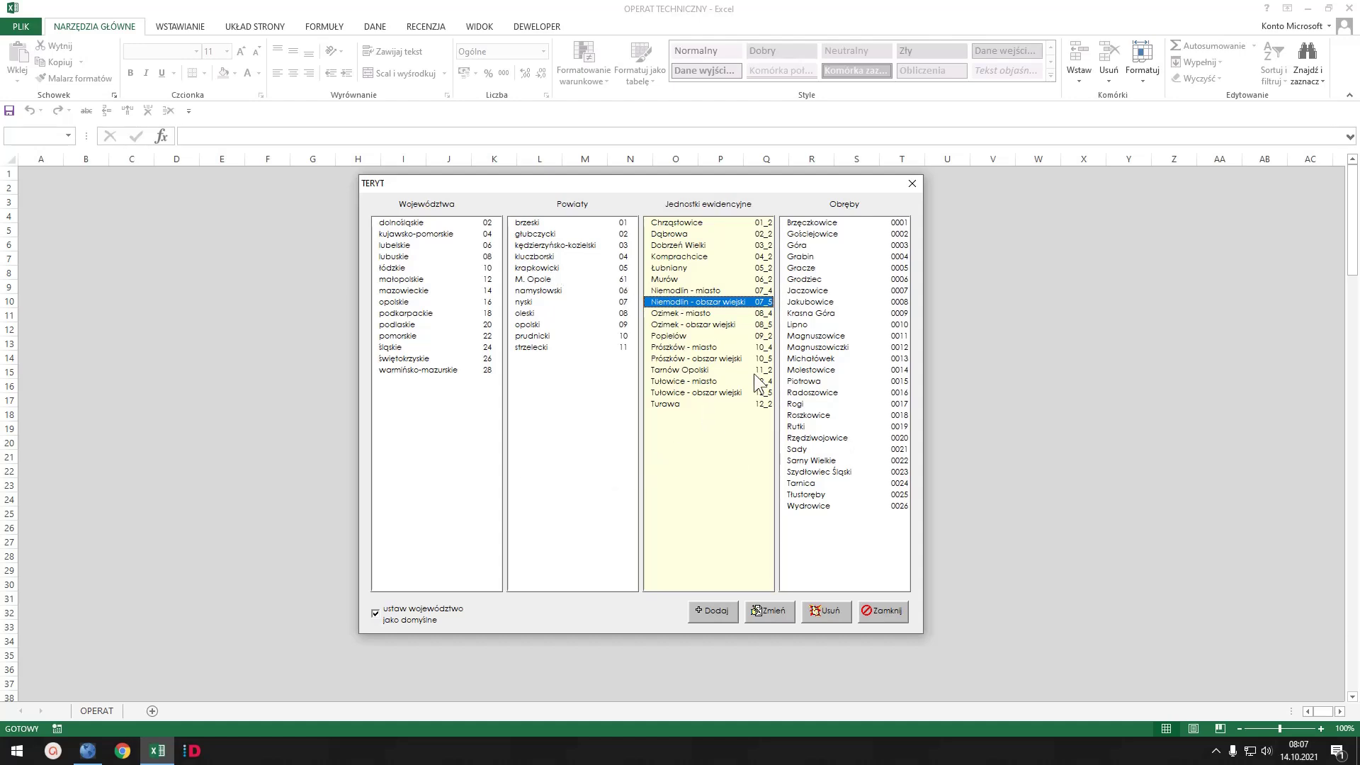
{"action": "left_click", "coordinate": [405, 303]}
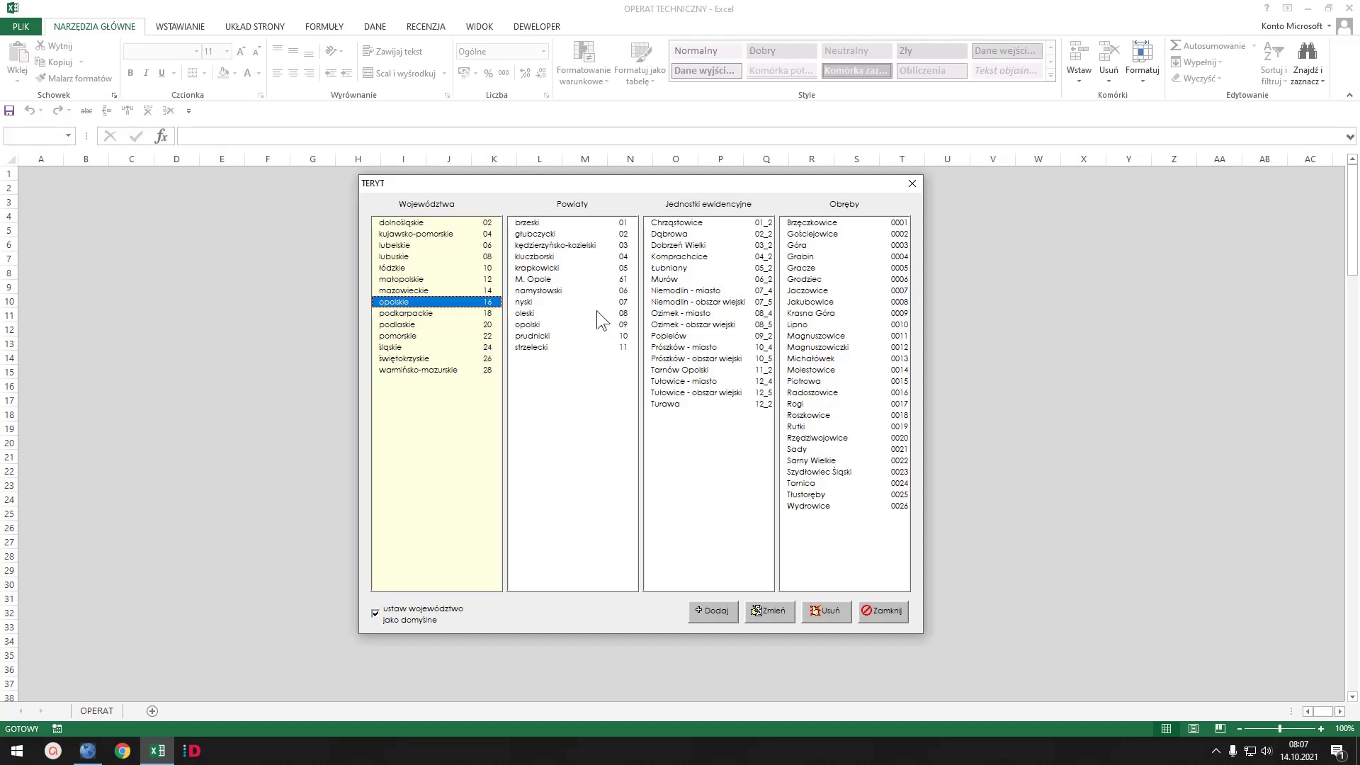
- Close TERYT, reopen the job form, check the dodatkowe opisy list and reposition the form
{"action": "left_click", "coordinate": [894, 613]}
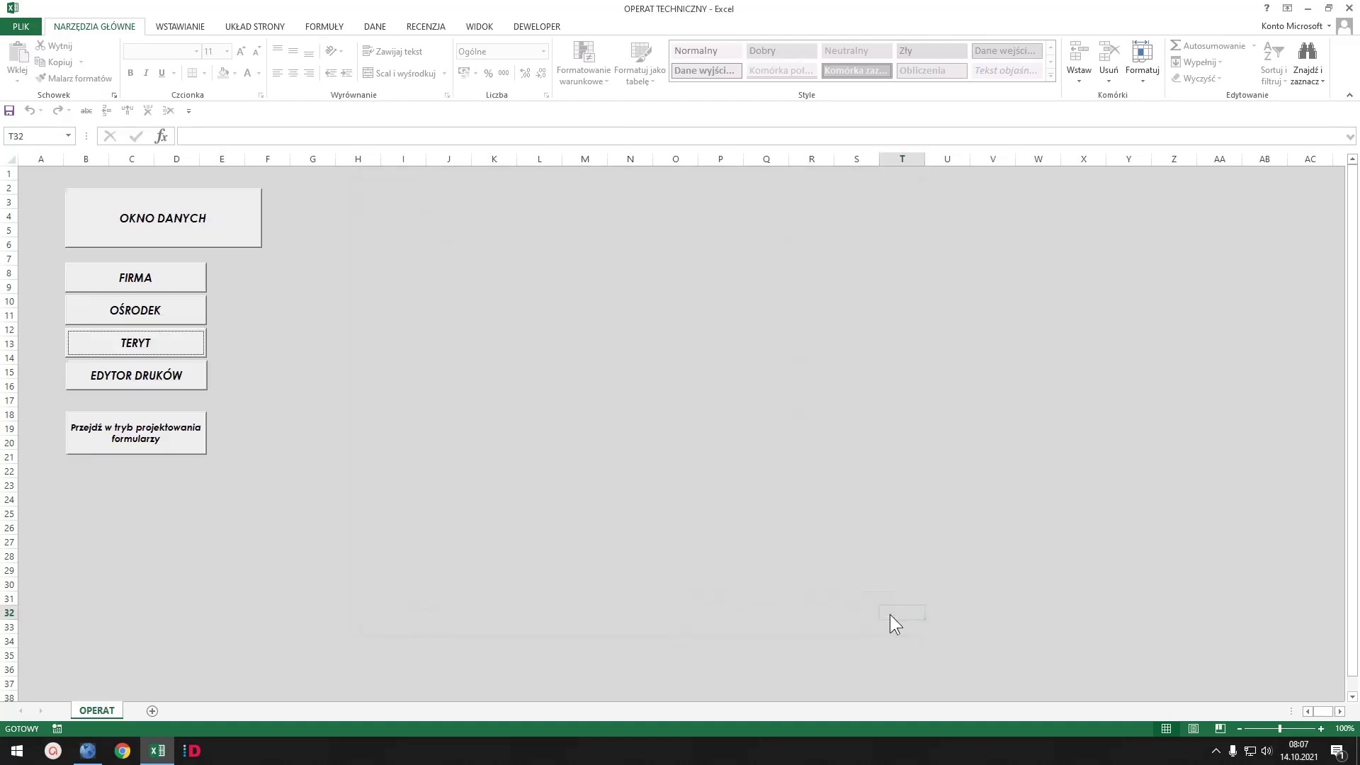
{"action": "left_click", "coordinate": [768, 526]}
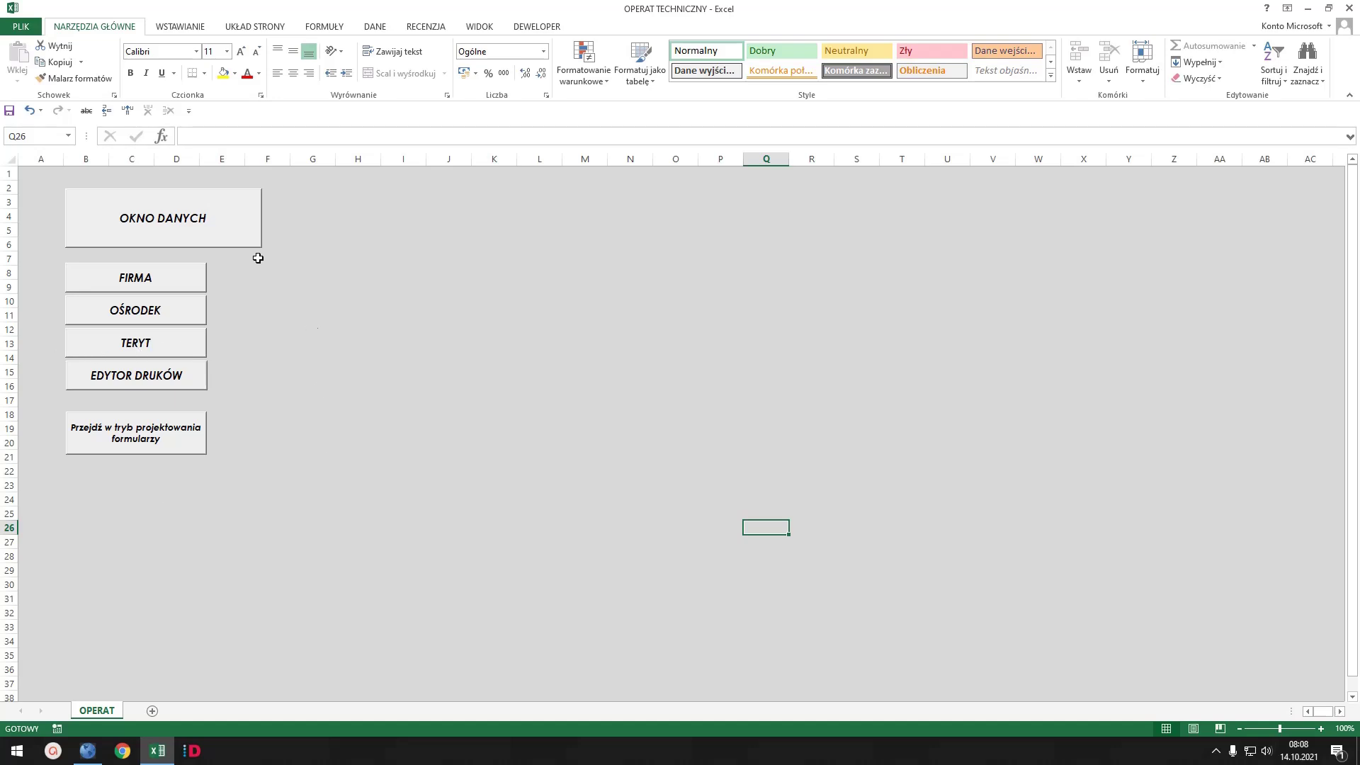
{"action": "left_click", "coordinate": [162, 224]}
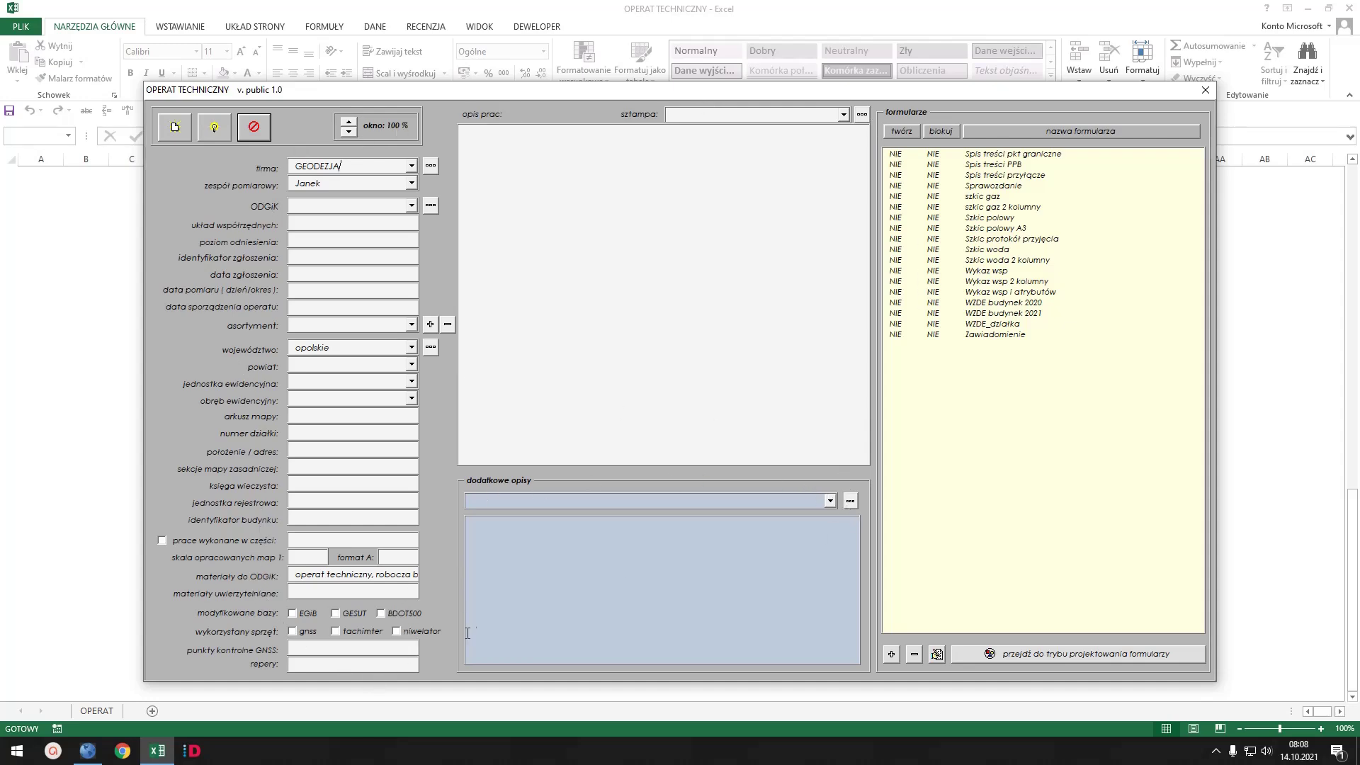
{"action": "left_click", "coordinate": [830, 501]}
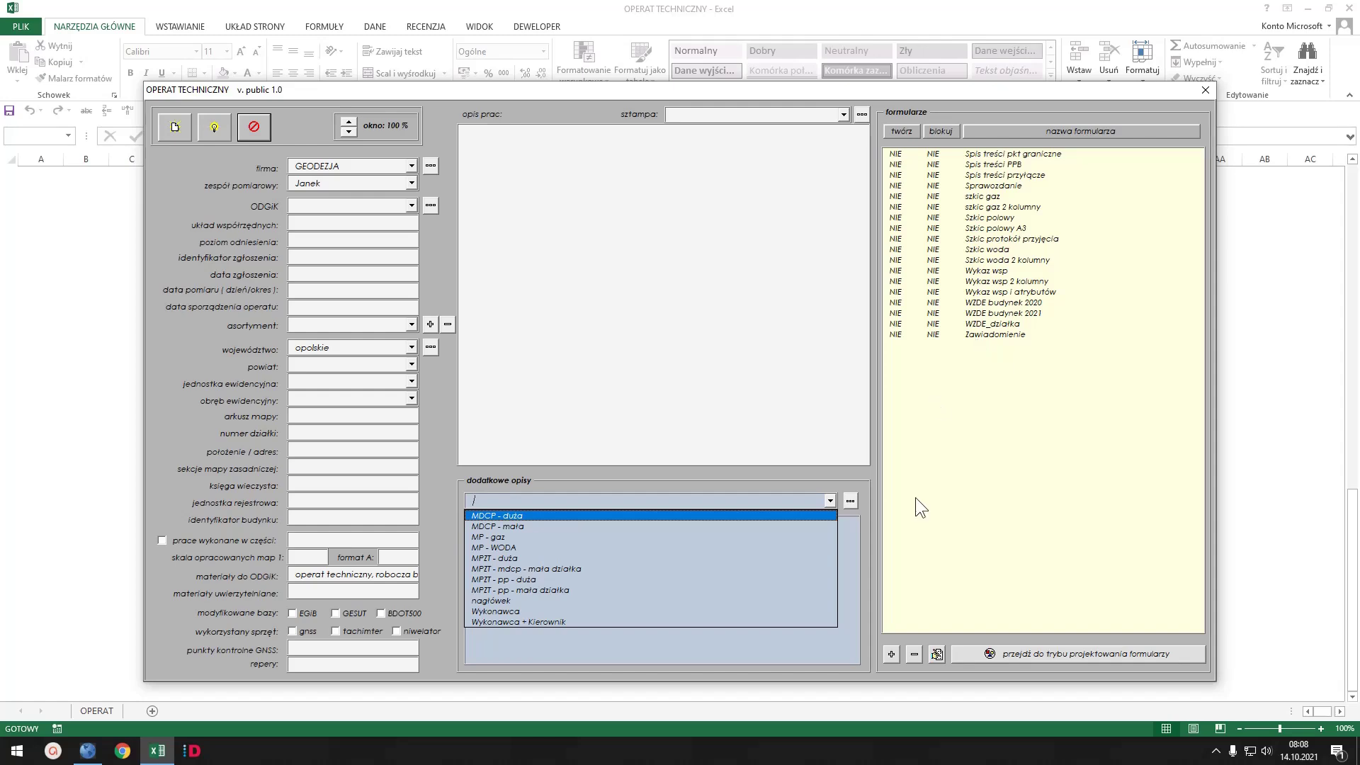
{"action": "left_click", "coordinate": [962, 92]}
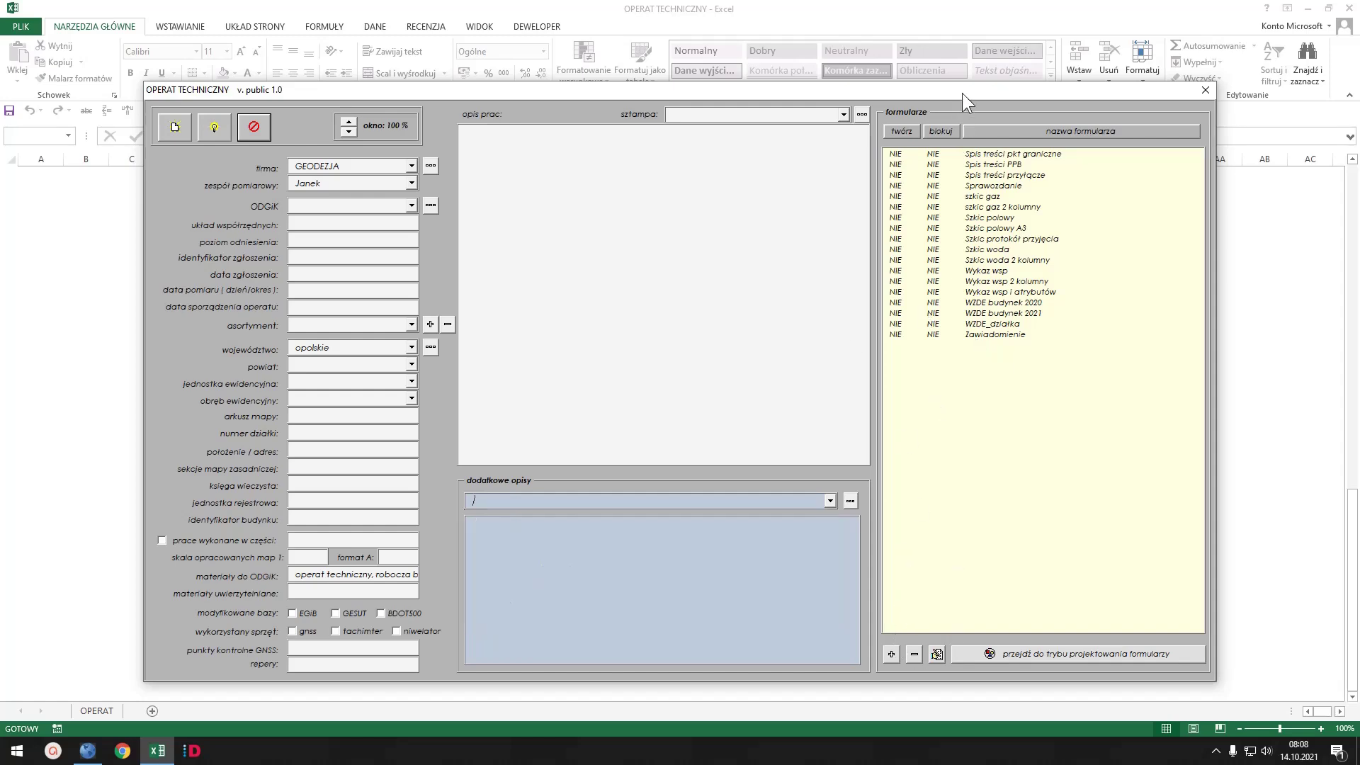
{"action": "left_click_drag", "start_coordinate": [962, 92], "coordinate": [972, 119]}
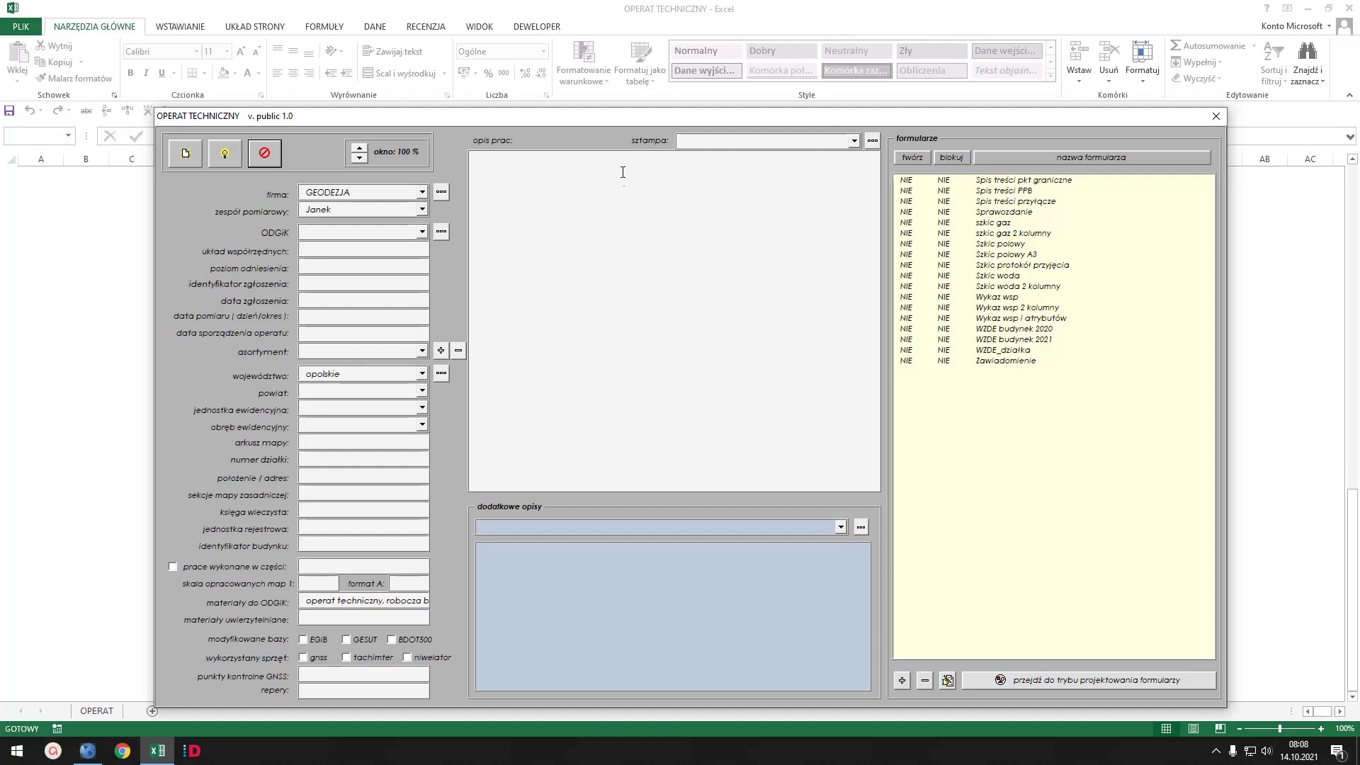
{"action": "left_click_drag", "start_coordinate": [666, 122], "coordinate": [666, 89]}
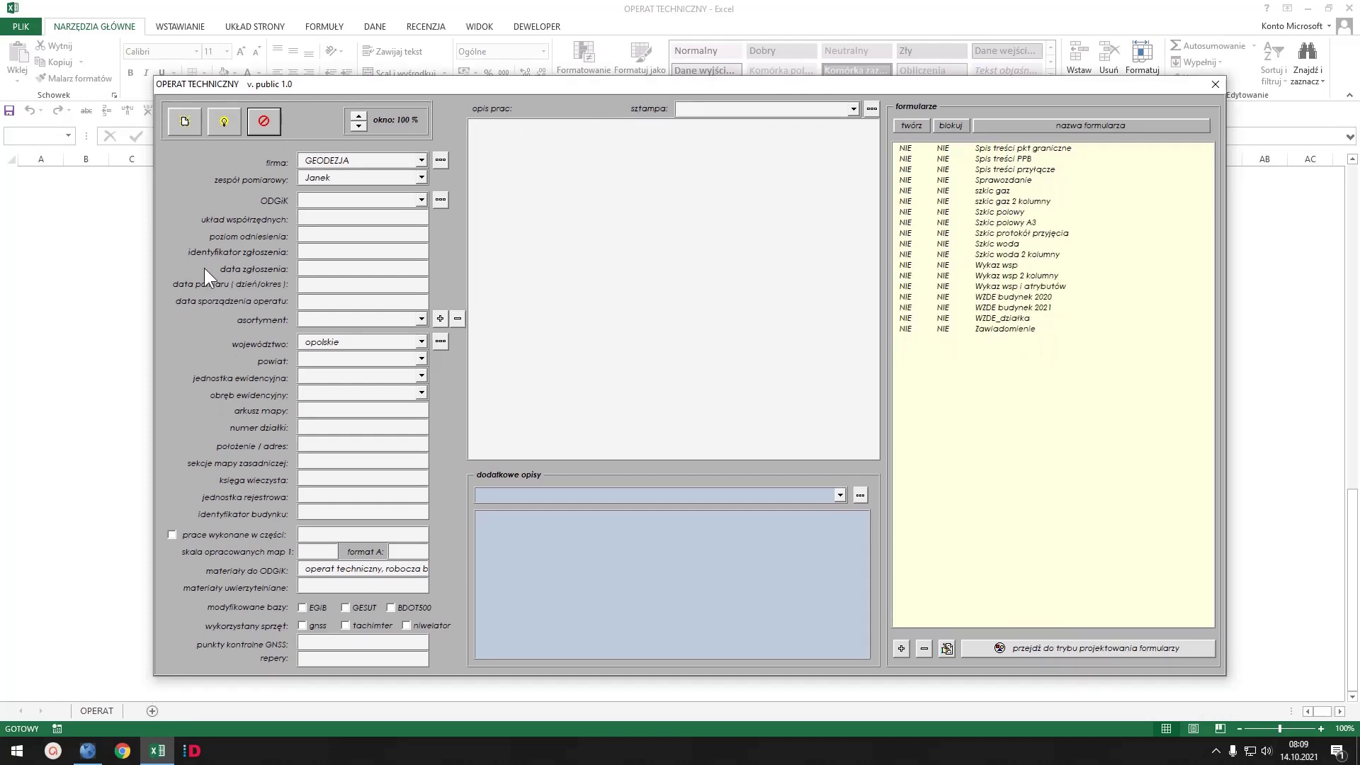
- Start a new job record, inspect the ODGiK materials text, and view the GEODEZJA company details
{"action": "left_click", "coordinate": [186, 121]}
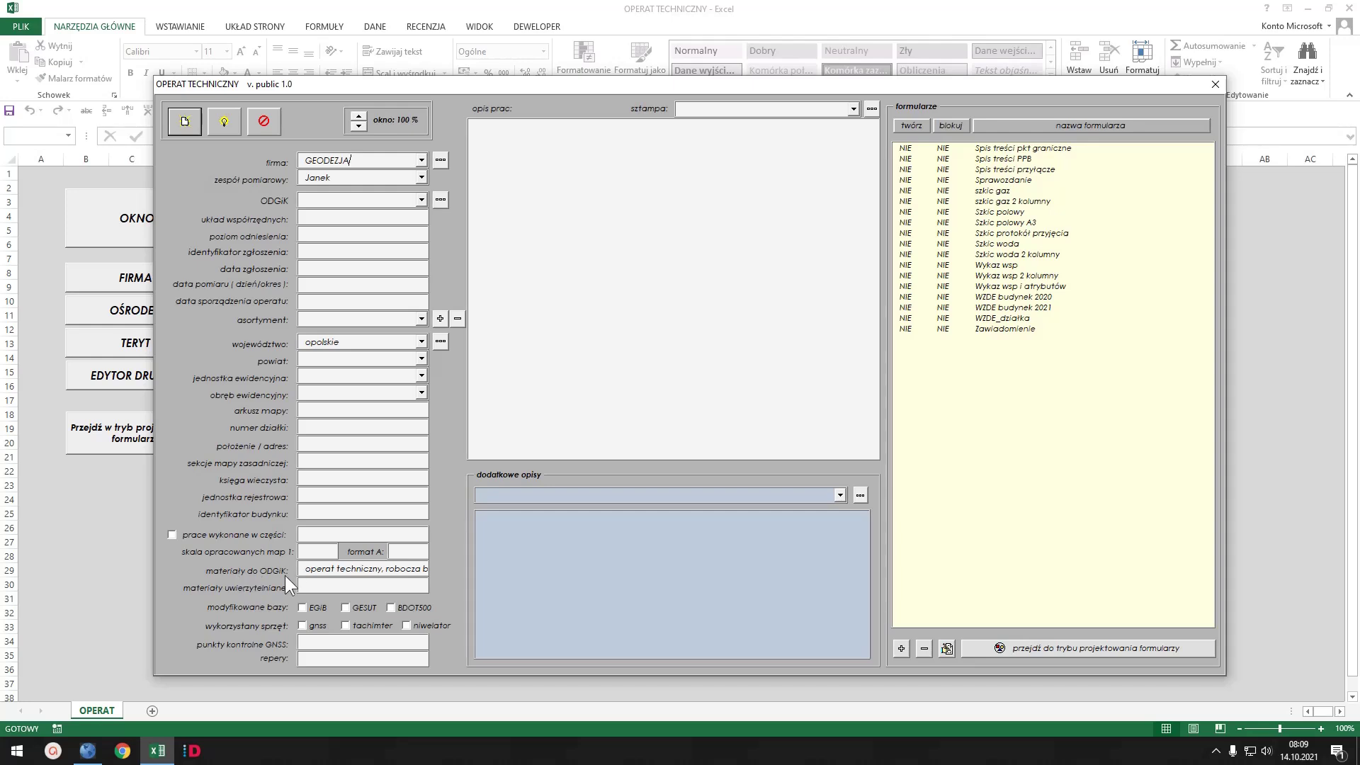
{"action": "left_click", "coordinate": [307, 567]}
{"action": "left_click_drag", "start_coordinate": [309, 567], "coordinate": [418, 573]}
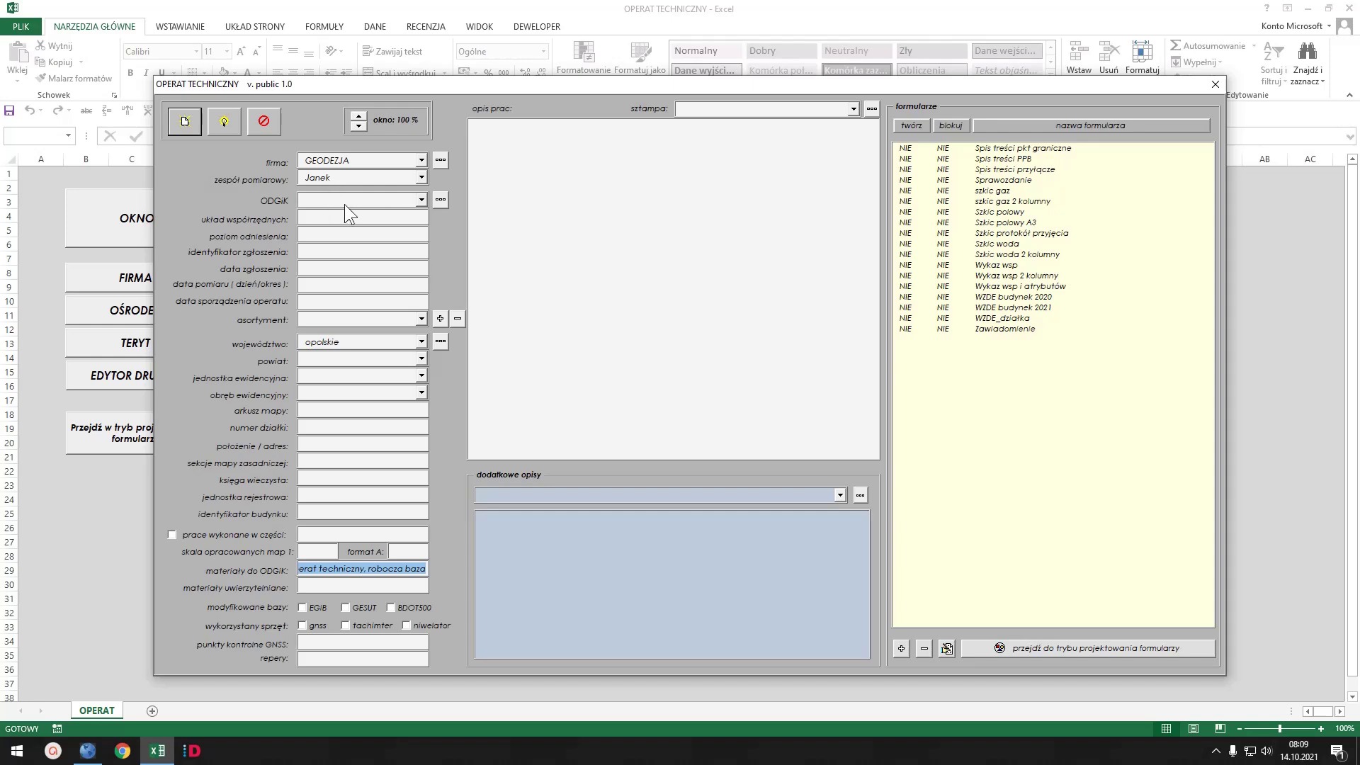
{"action": "left_click", "coordinate": [186, 116]}
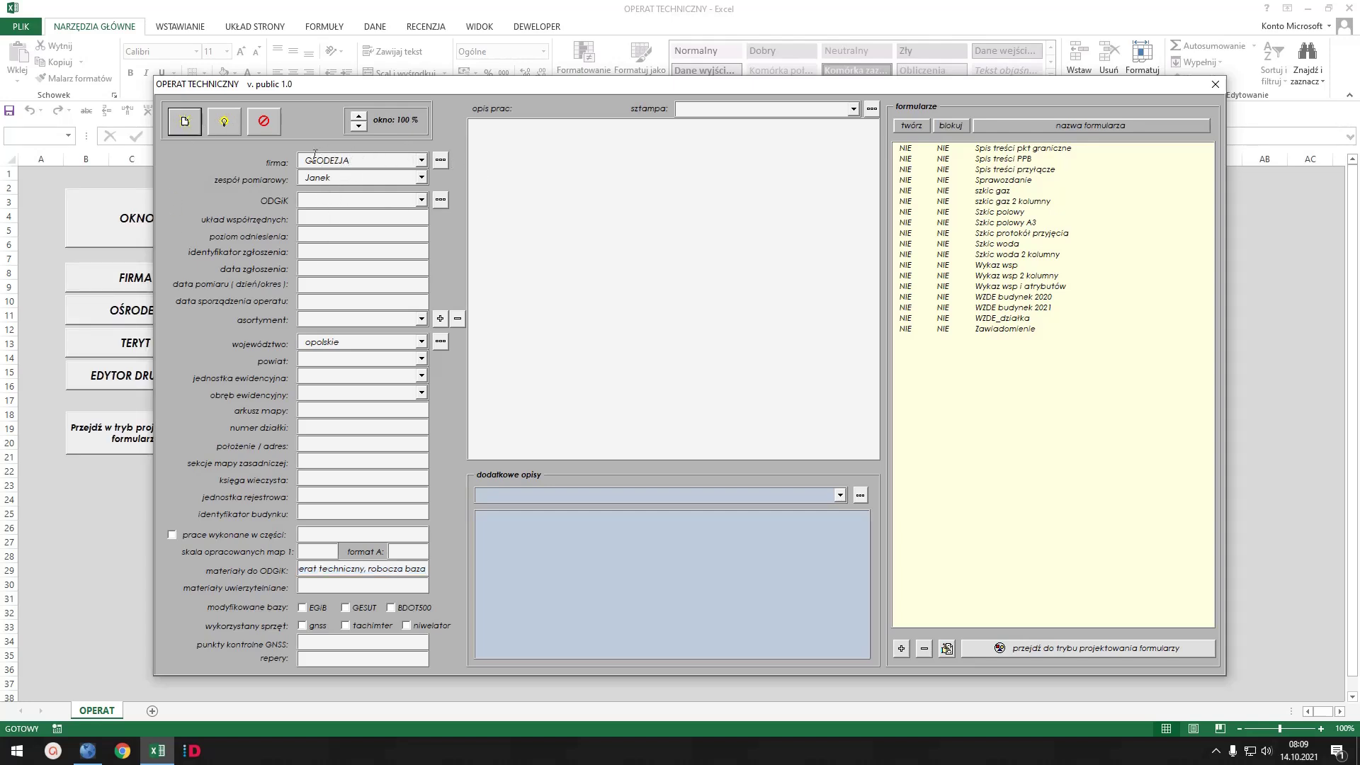
{"action": "left_click", "coordinate": [440, 160]}
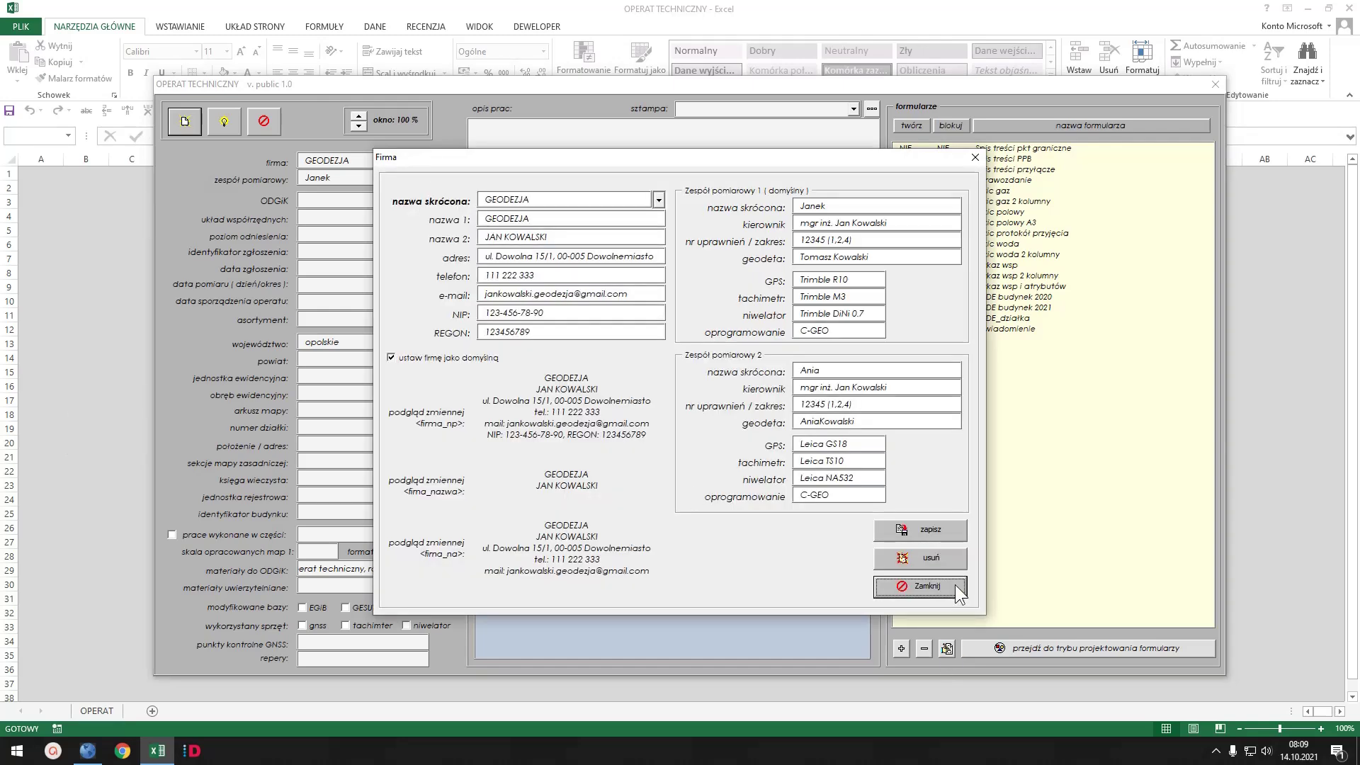
{"action": "left_click", "coordinate": [955, 584]}
- Keep the default survey team and choose PODGiK Opole as the ODGiK office
{"action": "left_click", "coordinate": [424, 174]}
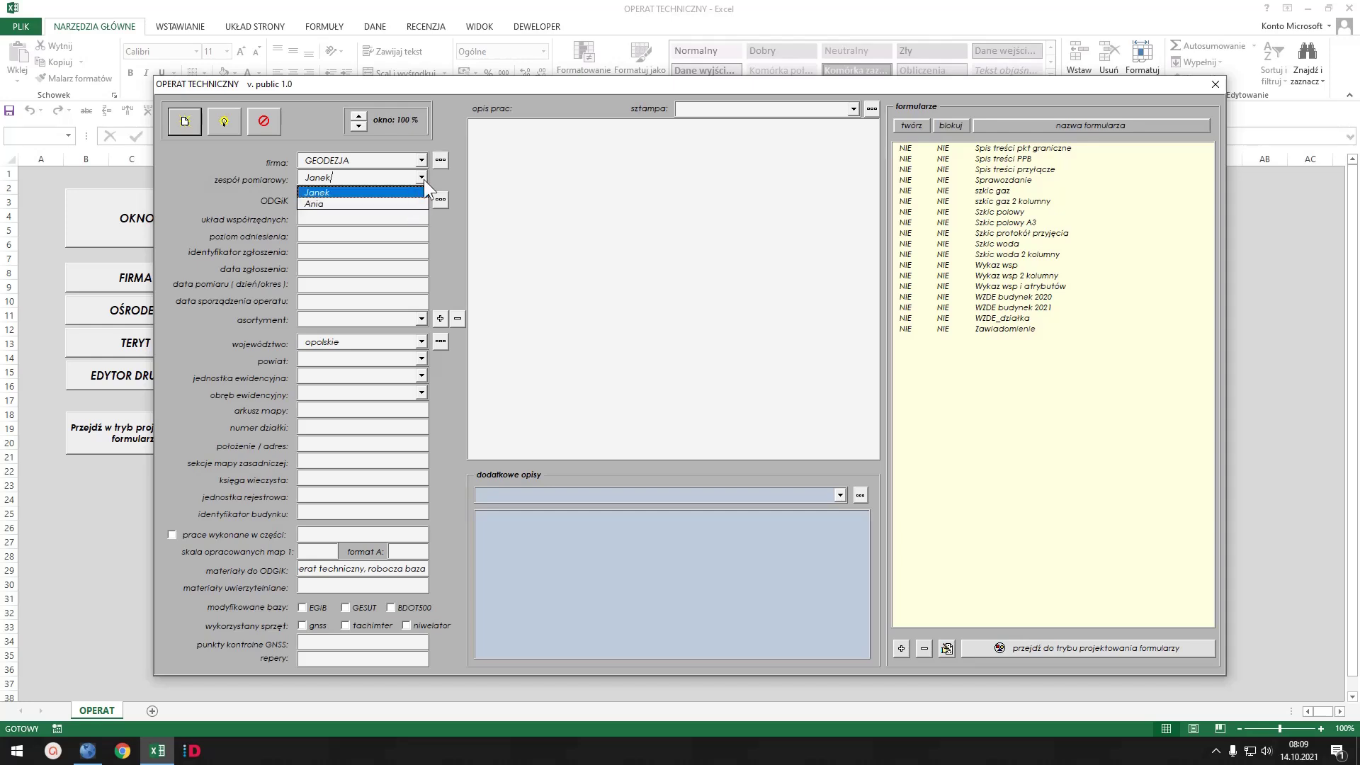
{"action": "left_click", "coordinate": [422, 178]}
{"action": "left_click", "coordinate": [421, 199]}
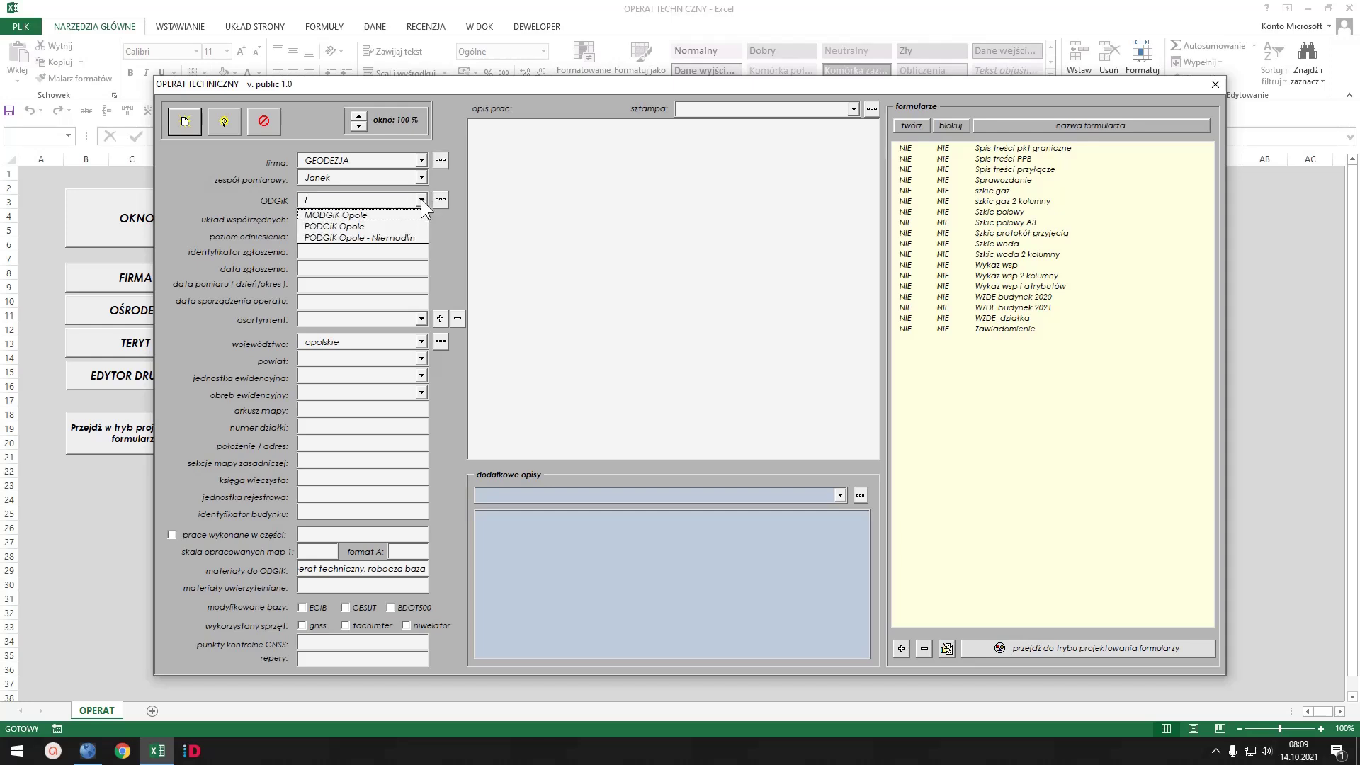
{"action": "left_click", "coordinate": [391, 219]}
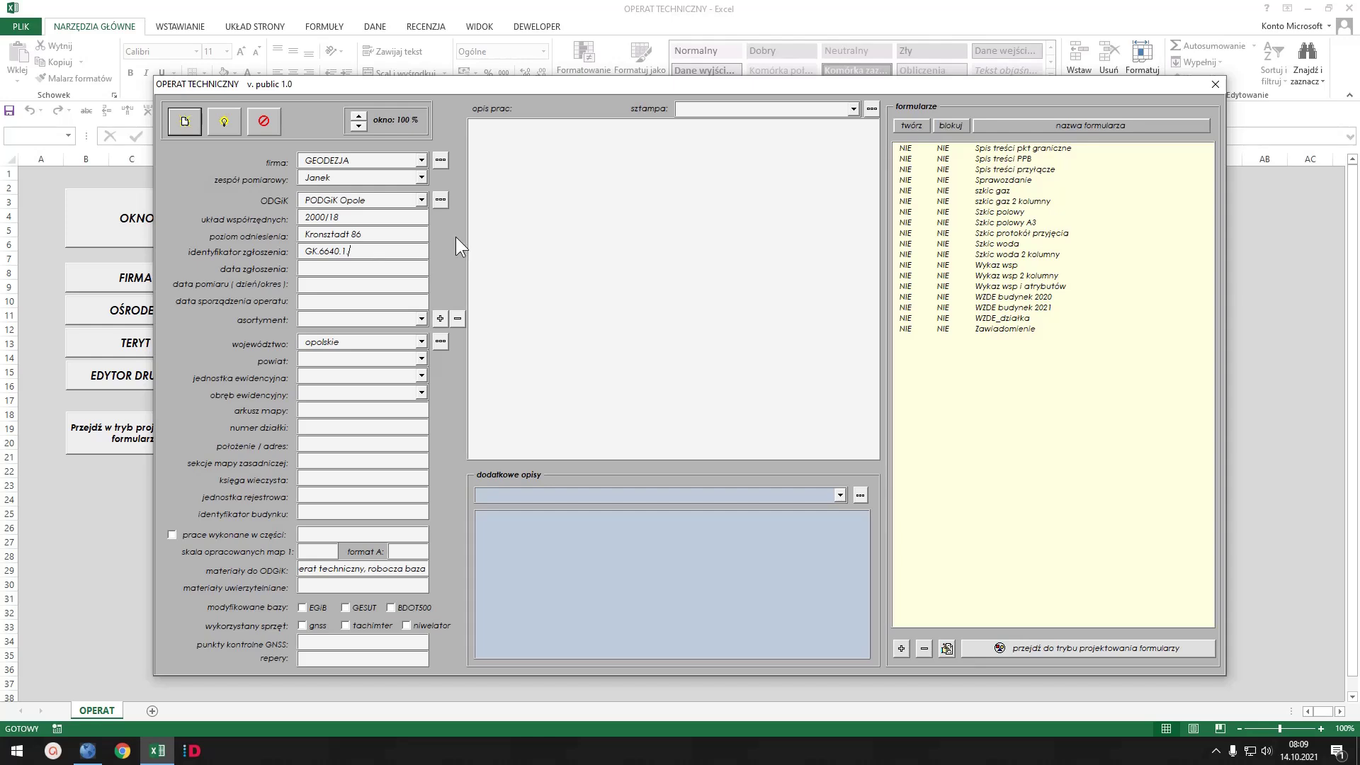
- Enter identifier GK.6640.1.111.2021 with filing, survey and report dates 01.06.2021–30.06.2021
{"action": "type", "text": "111.202"}
{"action": "type", "text": "1"}
{"action": "key", "text": "Tab"}
{"action": "type", "text": "01"}
{"action": "type", "text": ".06."}
{"action": "type", "text": "2021"}
{"action": "type", "text": " r."}
{"action": "type", "text": "01.0"}
{"action": "type", "text": "6.2021 -"}
{"action": "type", "text": " 30.06.2021"}
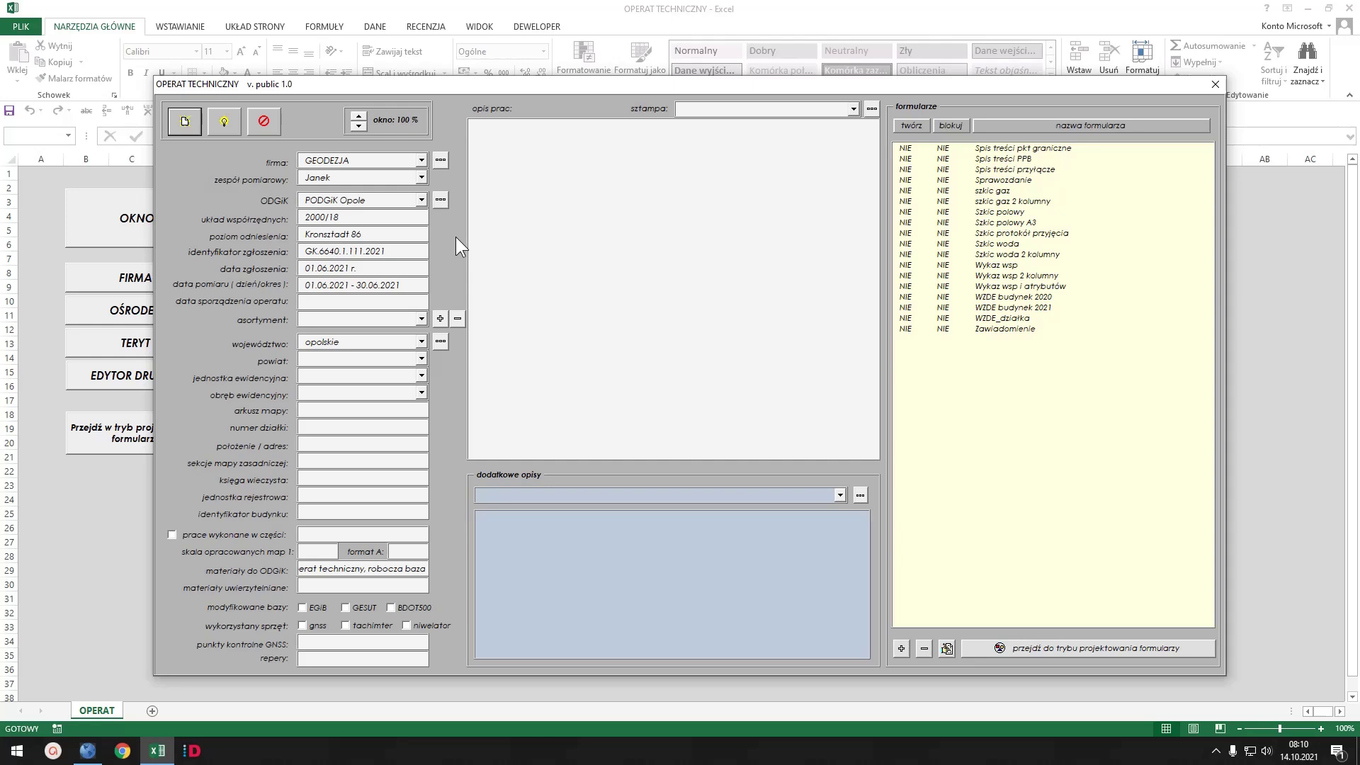
{"action": "type", "text": "30.06.2021 r."}
- Add then remove a temporary 'abc' asortyment, and set asortyment to Inwentaryzacja obiektu budowlanego
{"action": "left_click", "coordinate": [422, 320]}
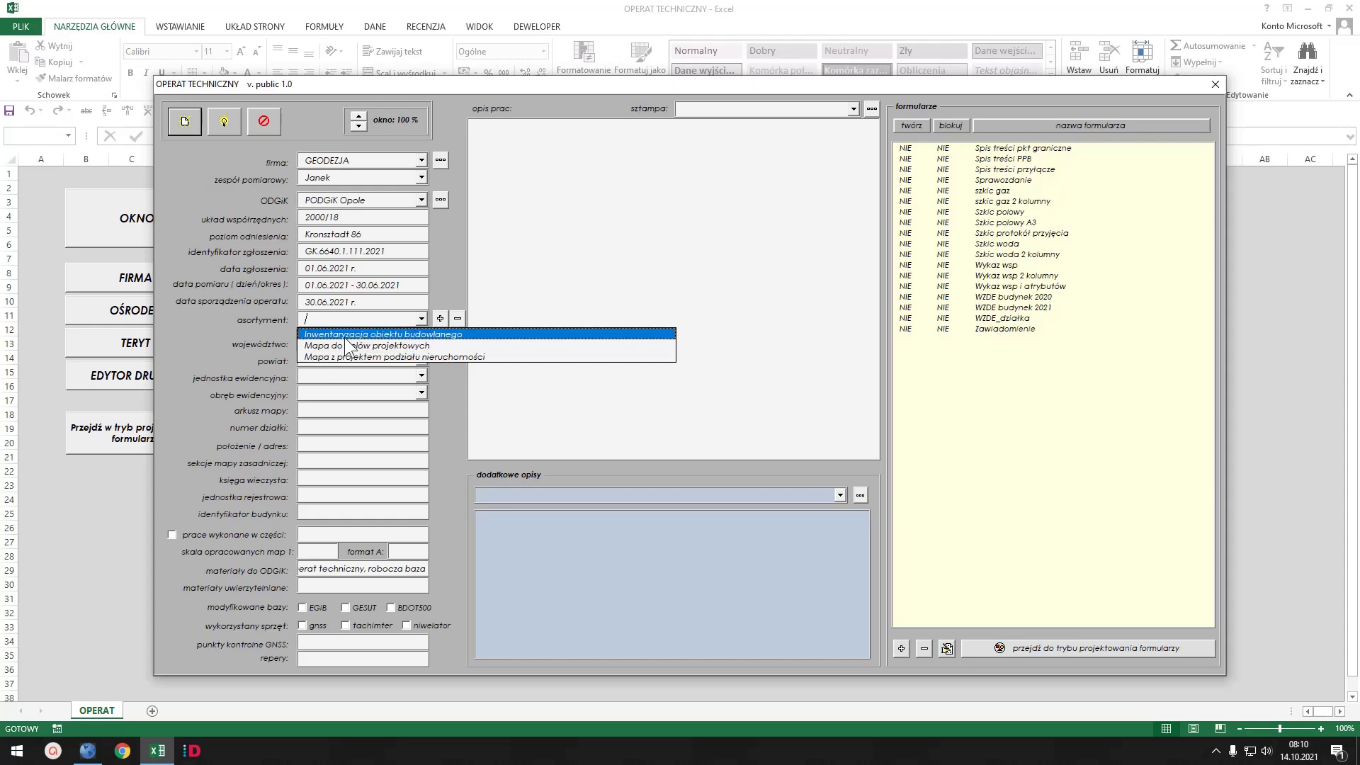
{"action": "left_click", "coordinate": [331, 320]}
{"action": "type", "text": "a"}
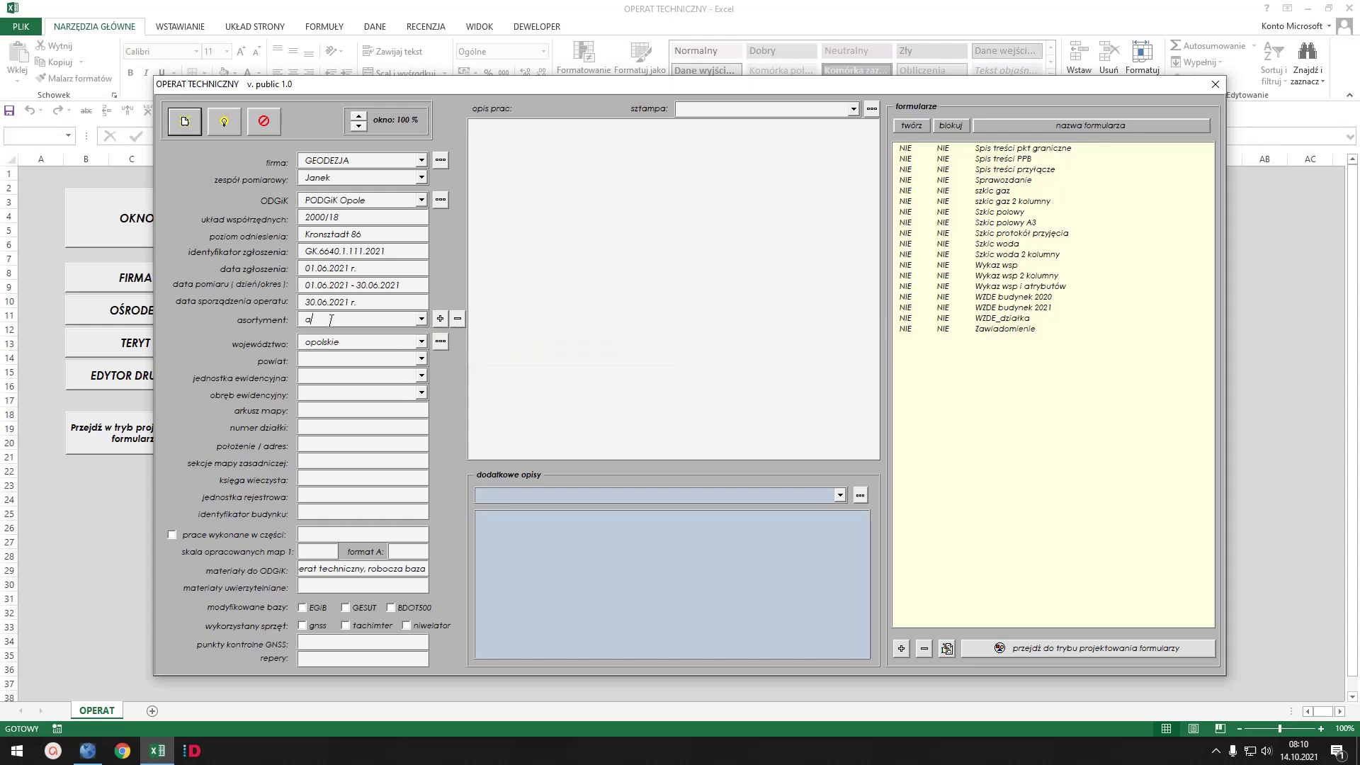
{"action": "type", "text": "bc"}
{"action": "left_click", "coordinate": [441, 319]}
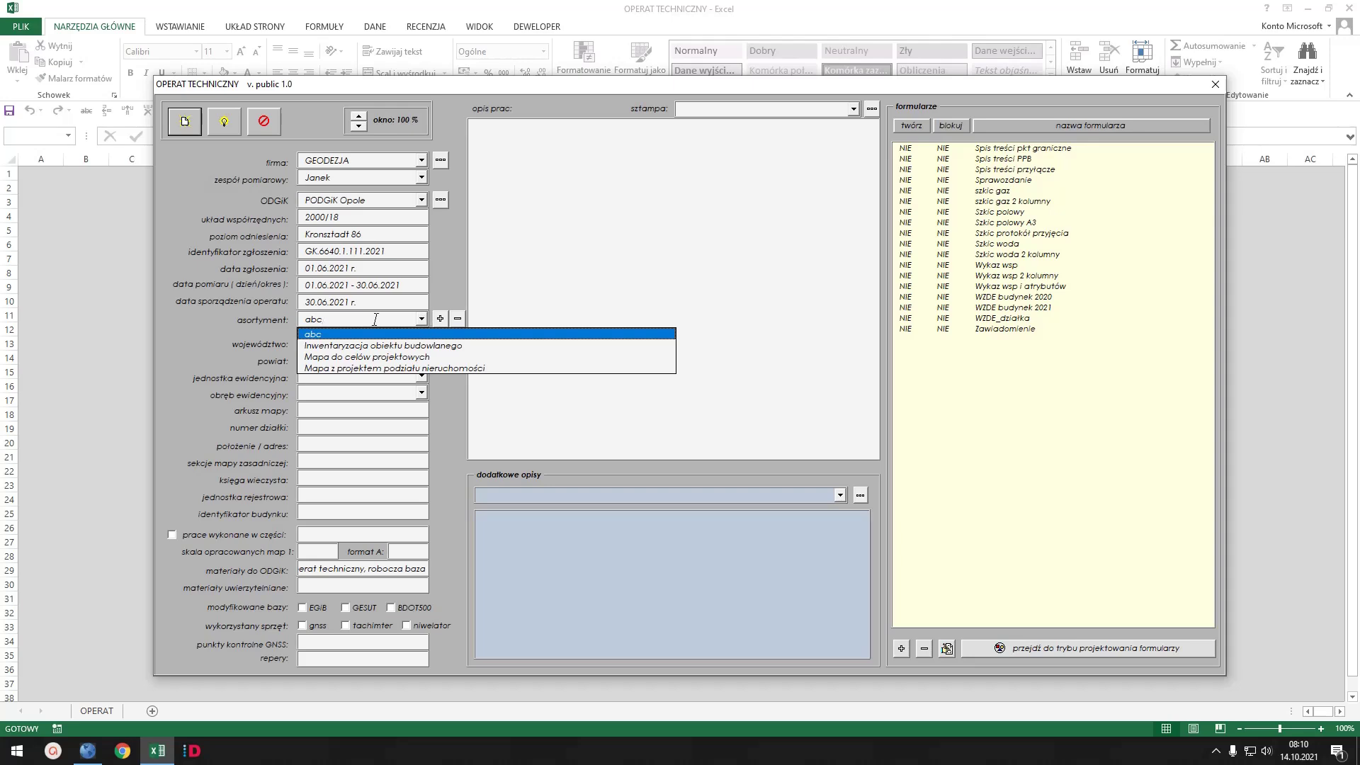
{"action": "left_click", "coordinate": [327, 334]}
{"action": "left_click", "coordinate": [458, 319]}
{"action": "left_click", "coordinate": [421, 320]}
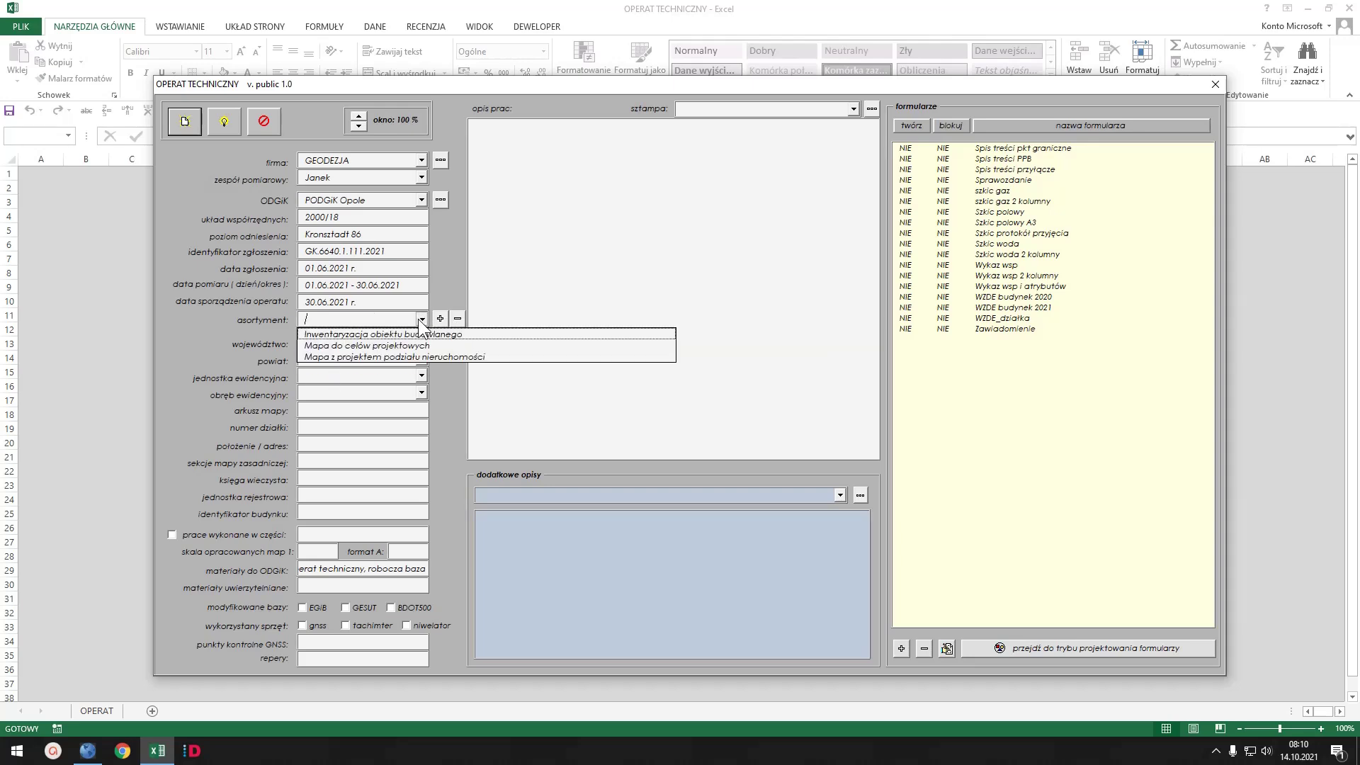
{"action": "left_click", "coordinate": [380, 335]}
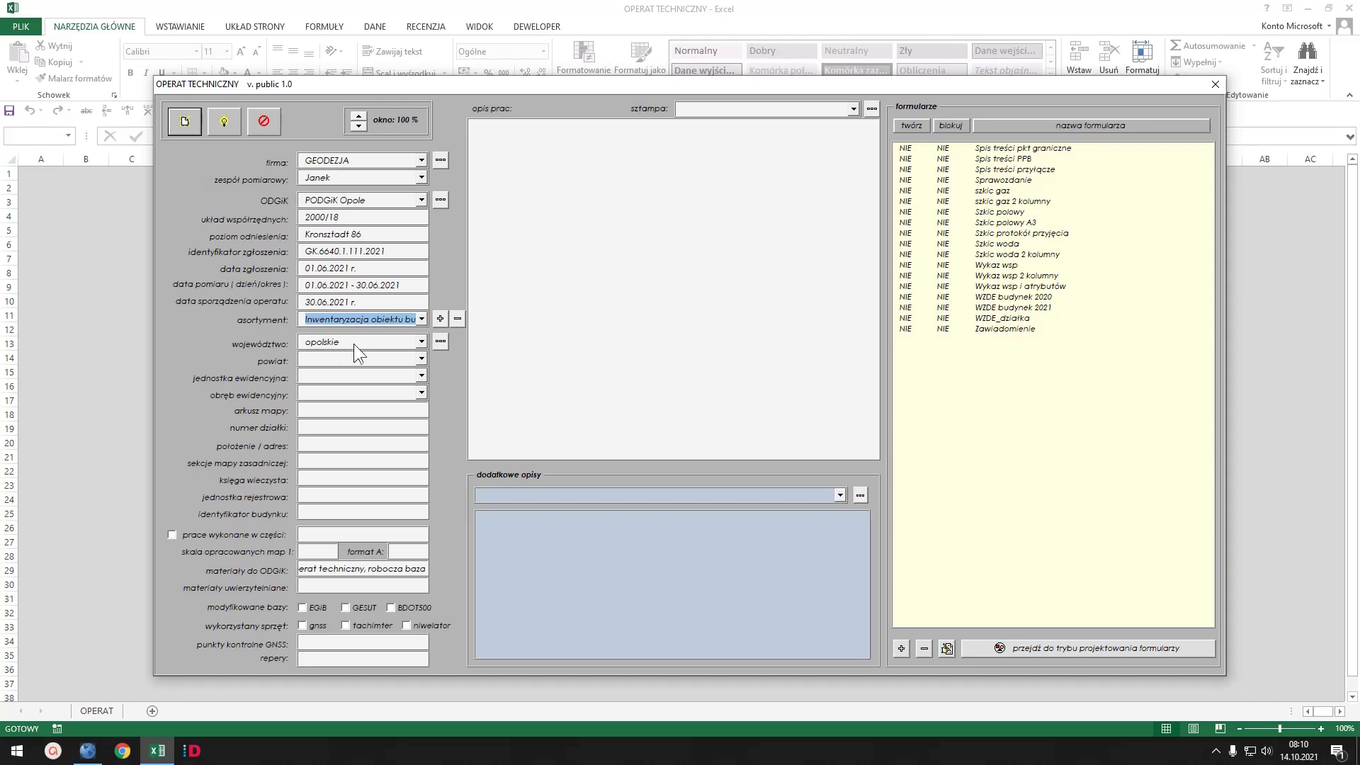
- Check the TERYT register and set the form's province to dolnośląskie
{"action": "left_click", "coordinate": [440, 341]}
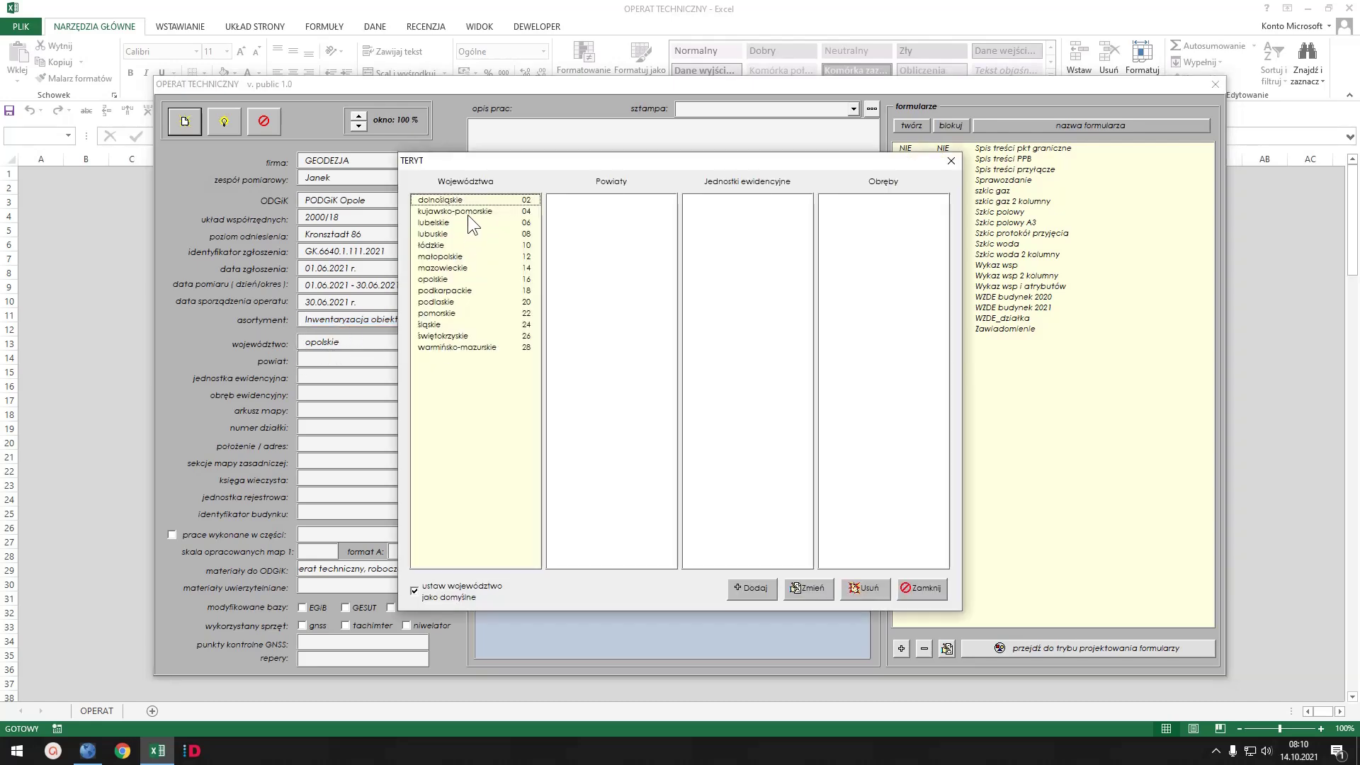
{"action": "left_click", "coordinate": [920, 588]}
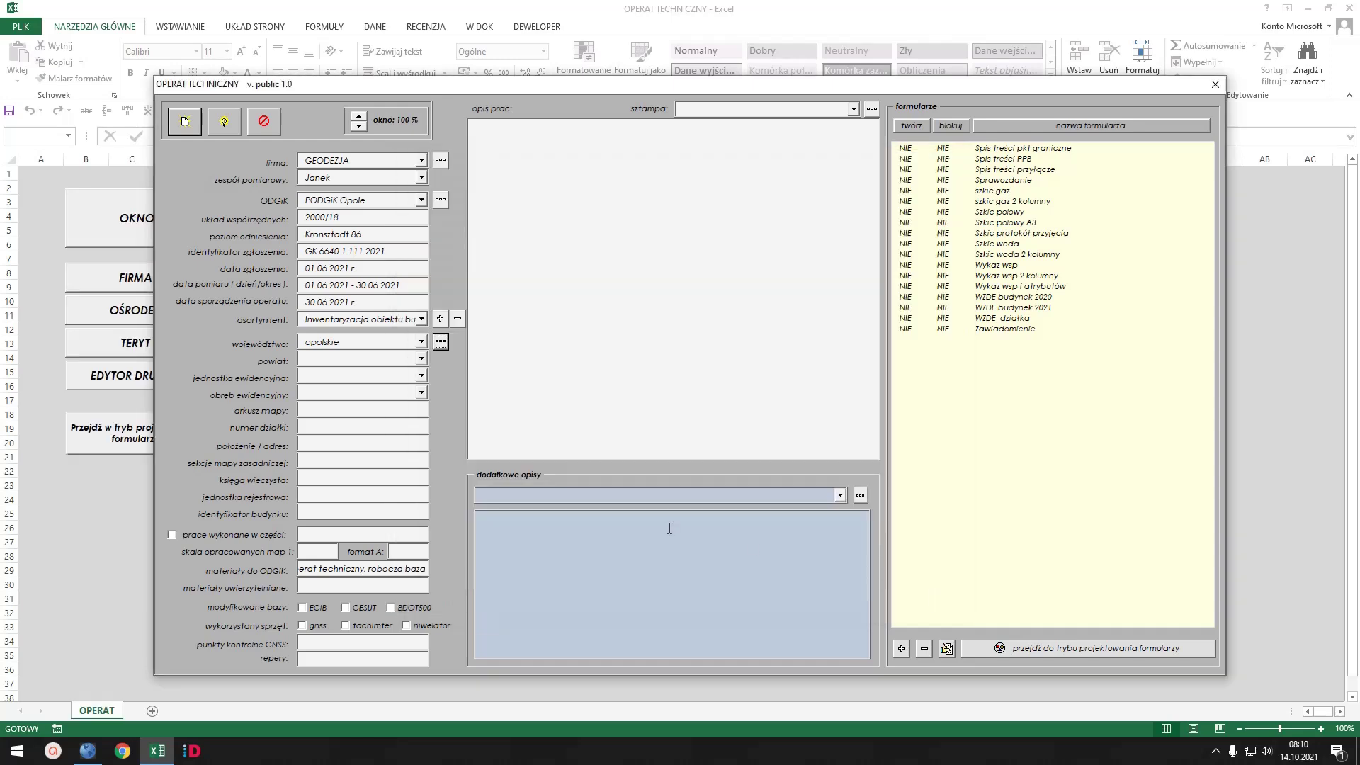
{"action": "left_click", "coordinate": [422, 342]}
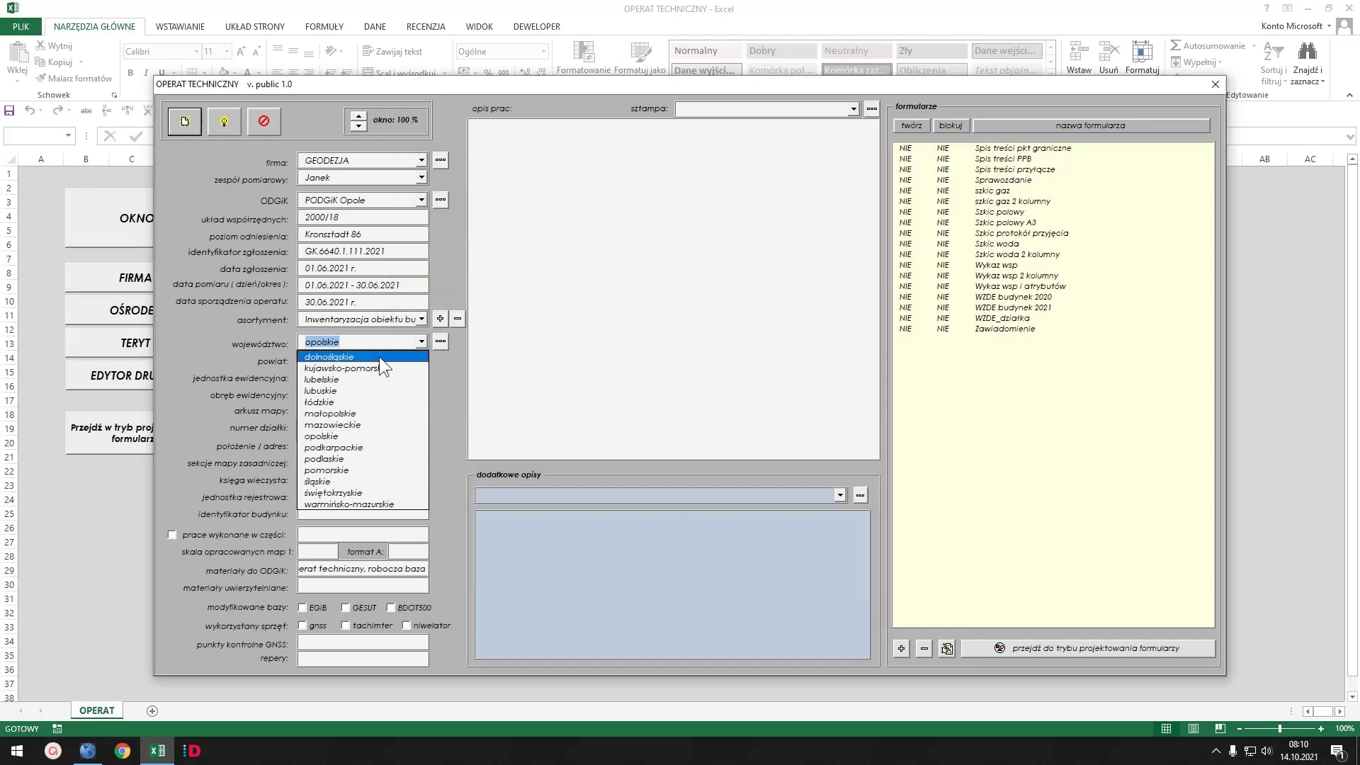
{"action": "left_click", "coordinate": [367, 357]}
{"action": "left_click", "coordinate": [419, 356]}
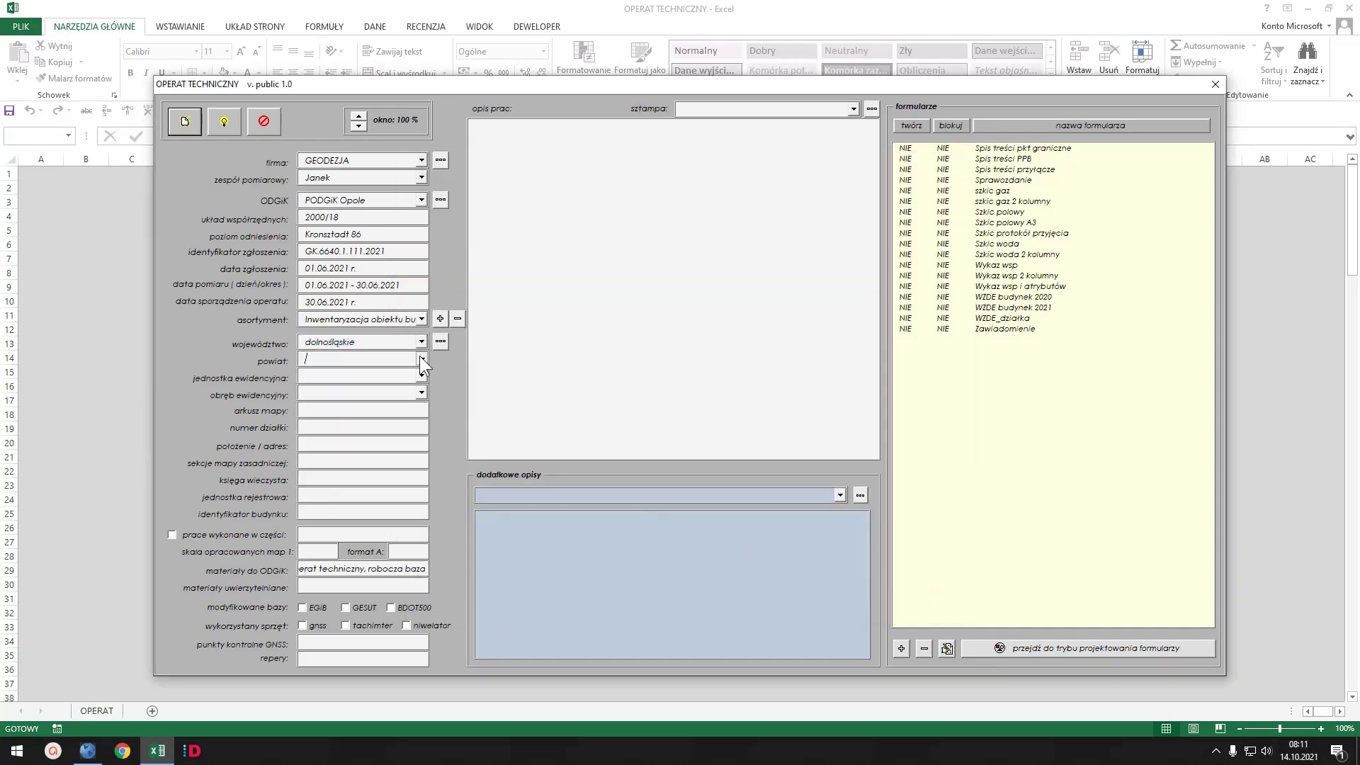
- Add counties powiat1 (01) and powiat2 (02) under dolnośląskie in the TERYT register
{"action": "left_click", "coordinate": [440, 342]}
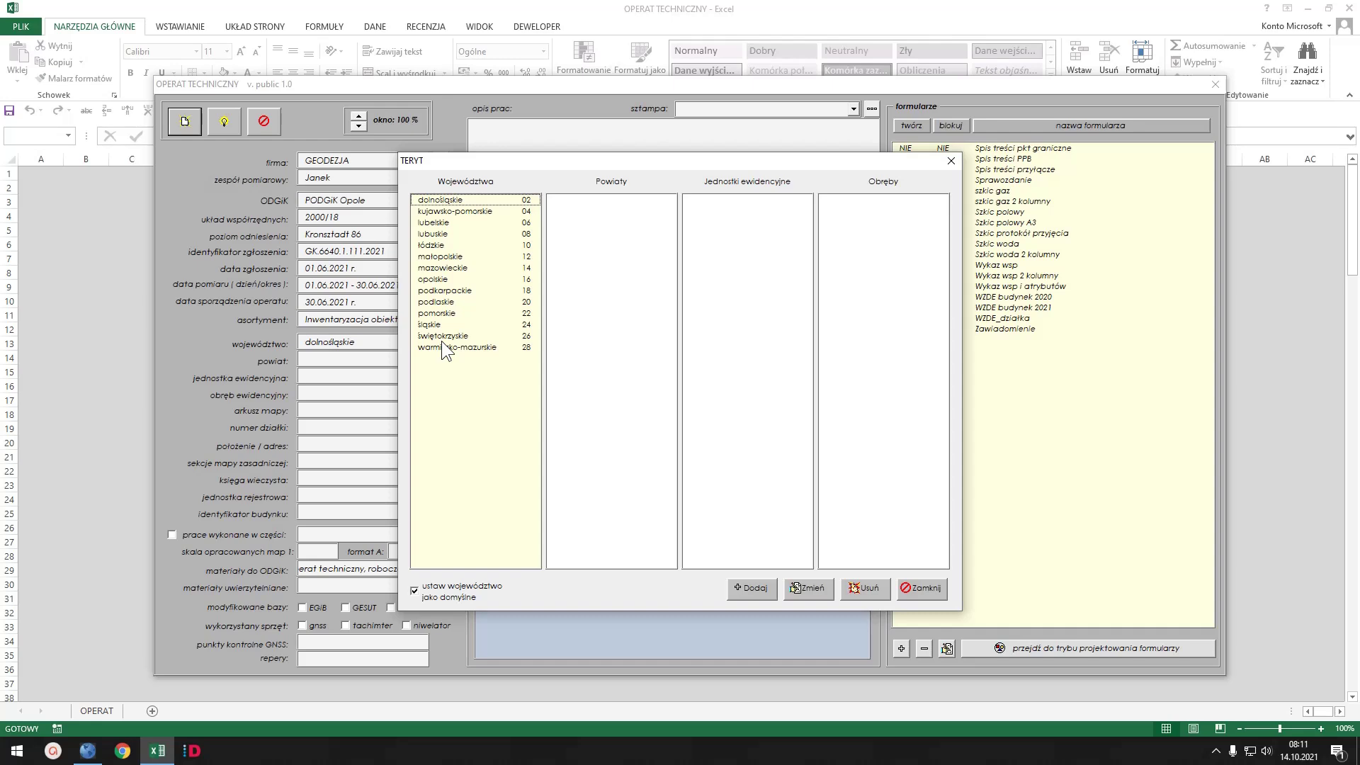
{"action": "left_click", "coordinate": [607, 195]}
{"action": "left_click", "coordinate": [754, 588]}
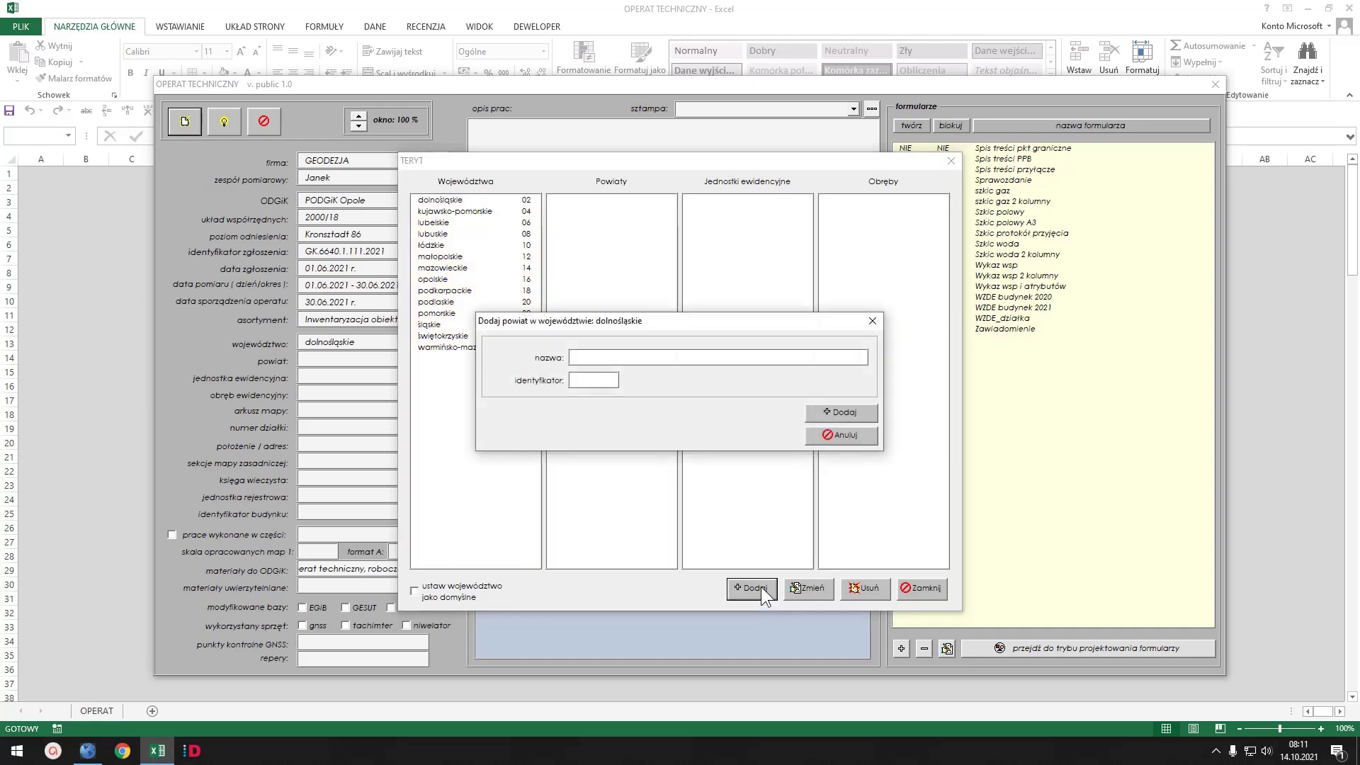
{"action": "type", "text": "powiat1"}
{"action": "key", "text": "Tab"}
{"action": "type", "text": "01"}
{"action": "left_click", "coordinate": [845, 411]}
{"action": "key", "text": "BackSpace"}
{"action": "type", "text": "2"}
{"action": "key", "text": "Tab"}
{"action": "type", "text": "02"}
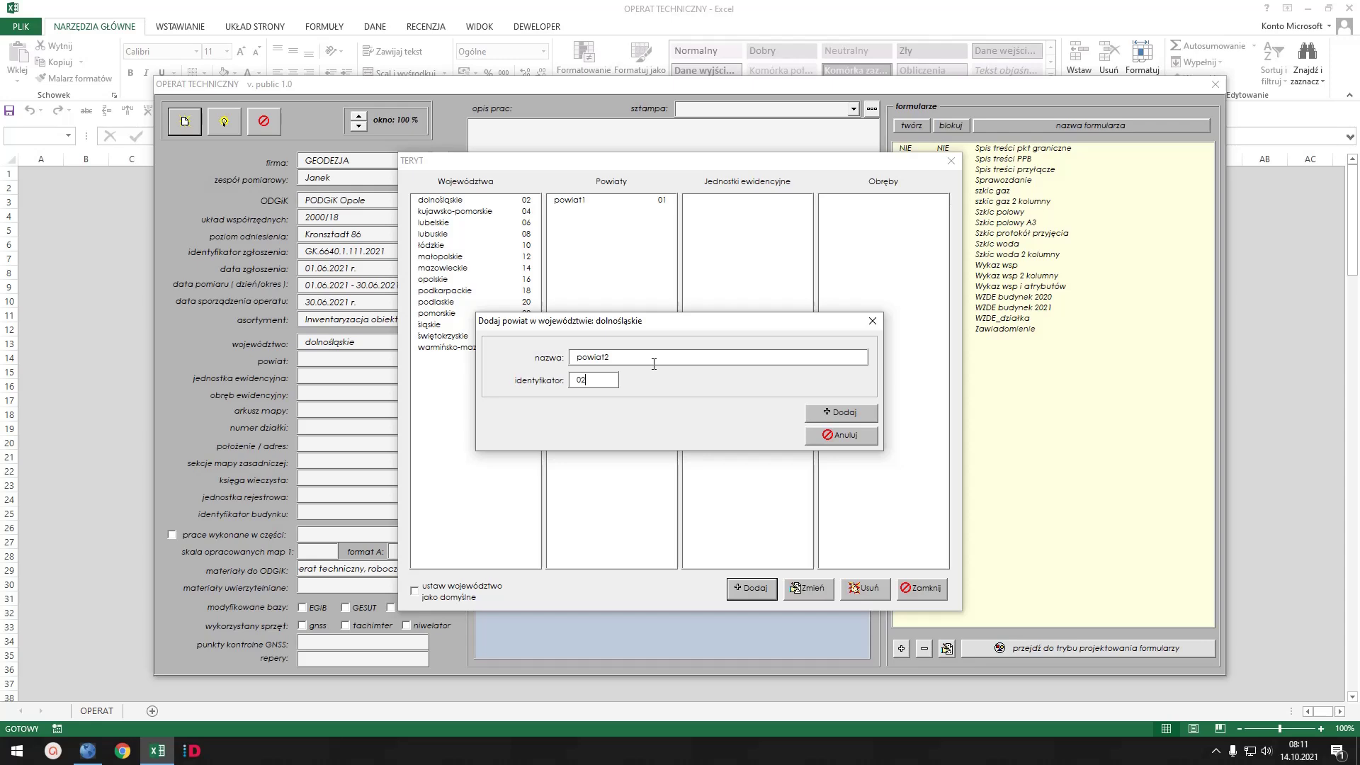
{"action": "left_click", "coordinate": [819, 410]}
{"action": "left_click", "coordinate": [857, 433]}
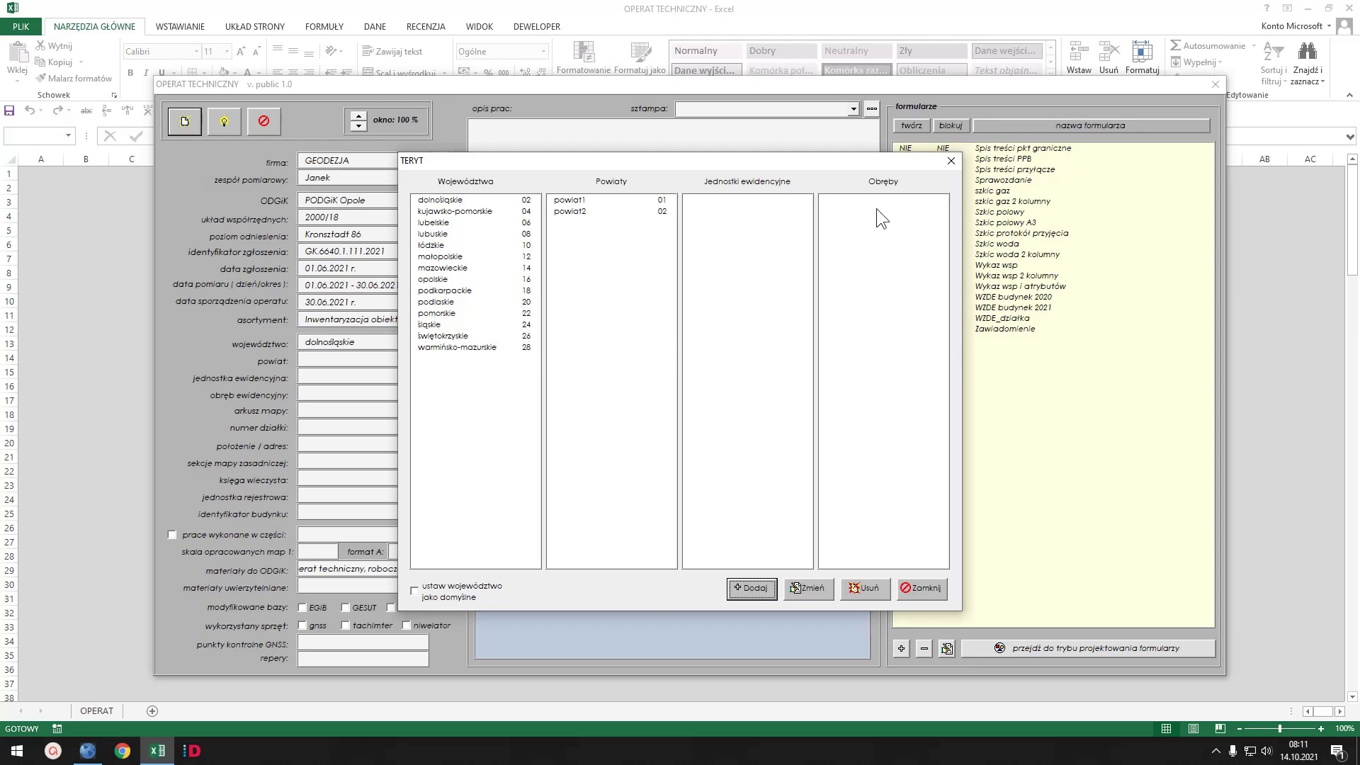
- Set the location dropdowns to opolskie, opolski, Dąbrowa and precinct Lipowa
{"action": "left_click", "coordinate": [922, 589]}
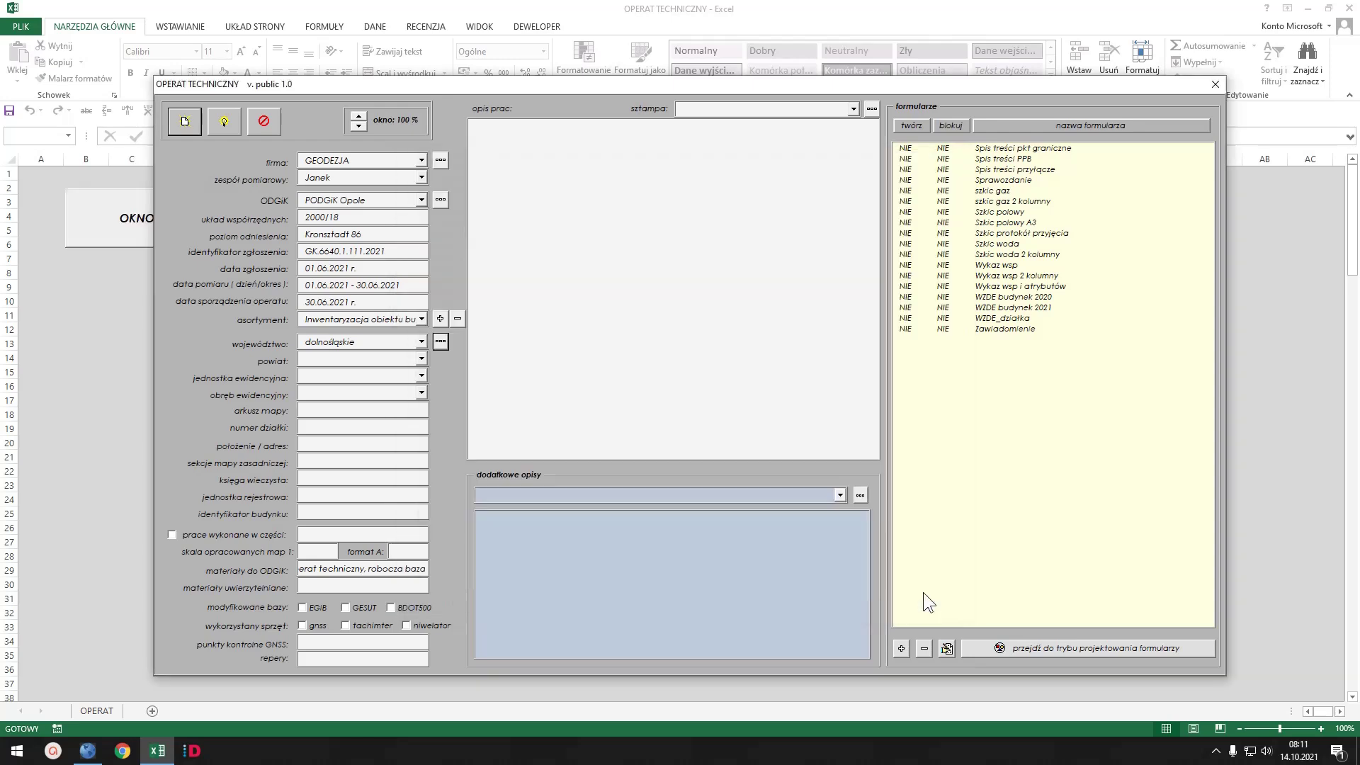
{"action": "left_click", "coordinate": [423, 337]}
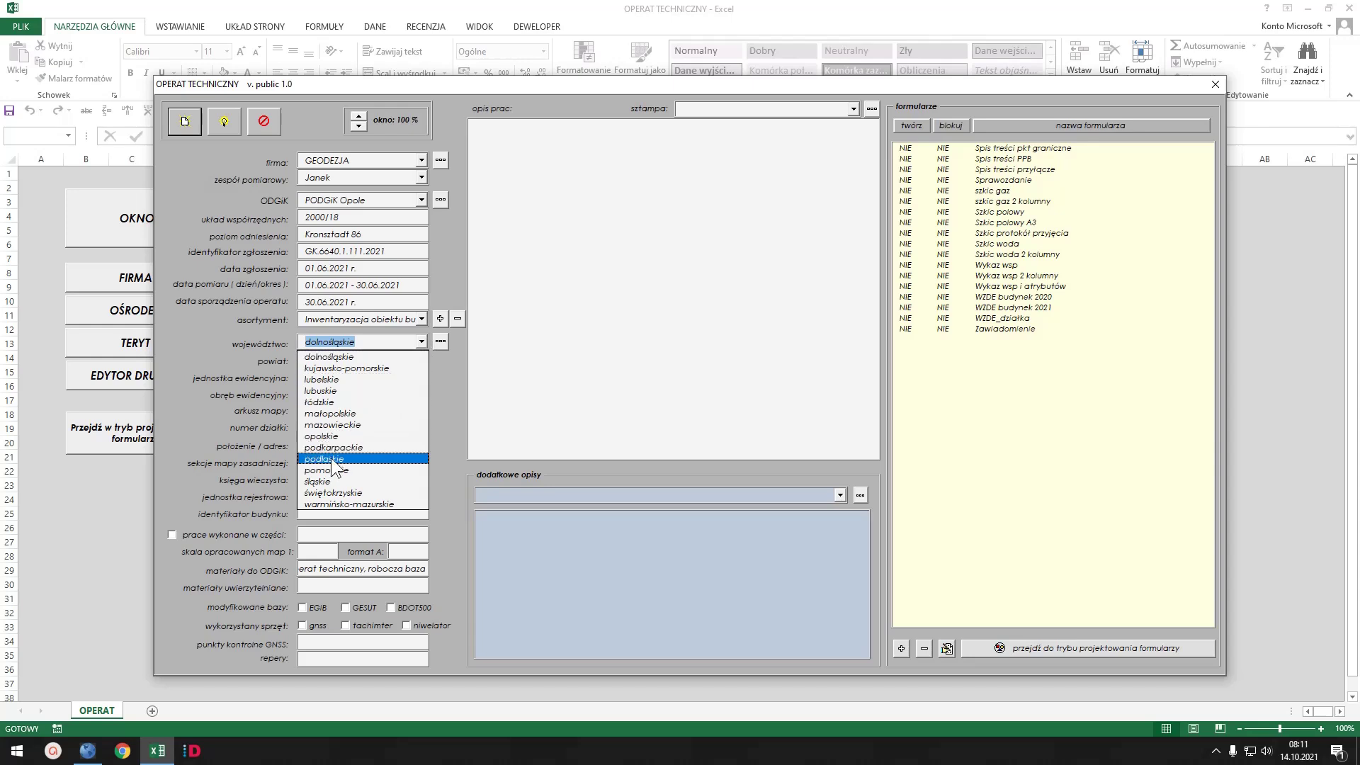
{"action": "left_click", "coordinate": [340, 428]}
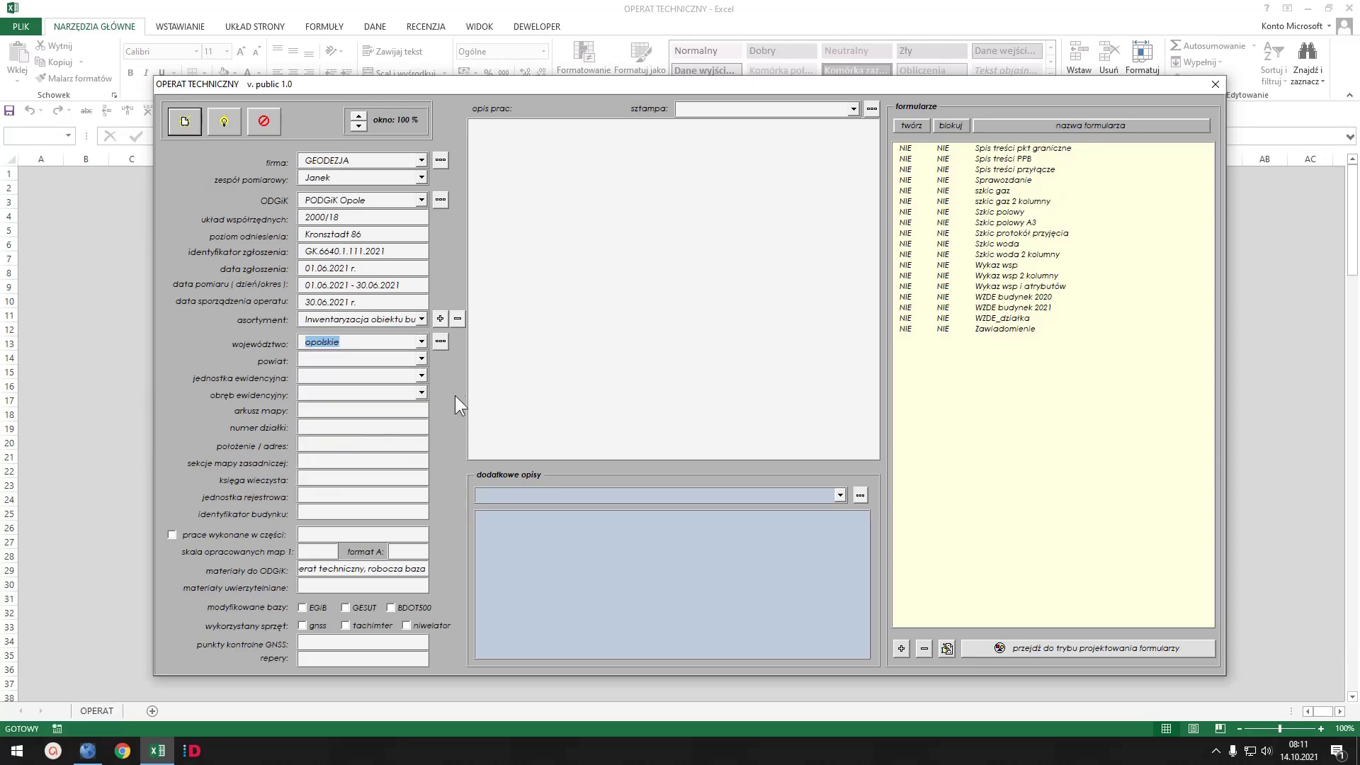
{"action": "left_click", "coordinate": [421, 359]}
{"action": "left_click", "coordinate": [328, 474]}
{"action": "left_click", "coordinate": [422, 375]}
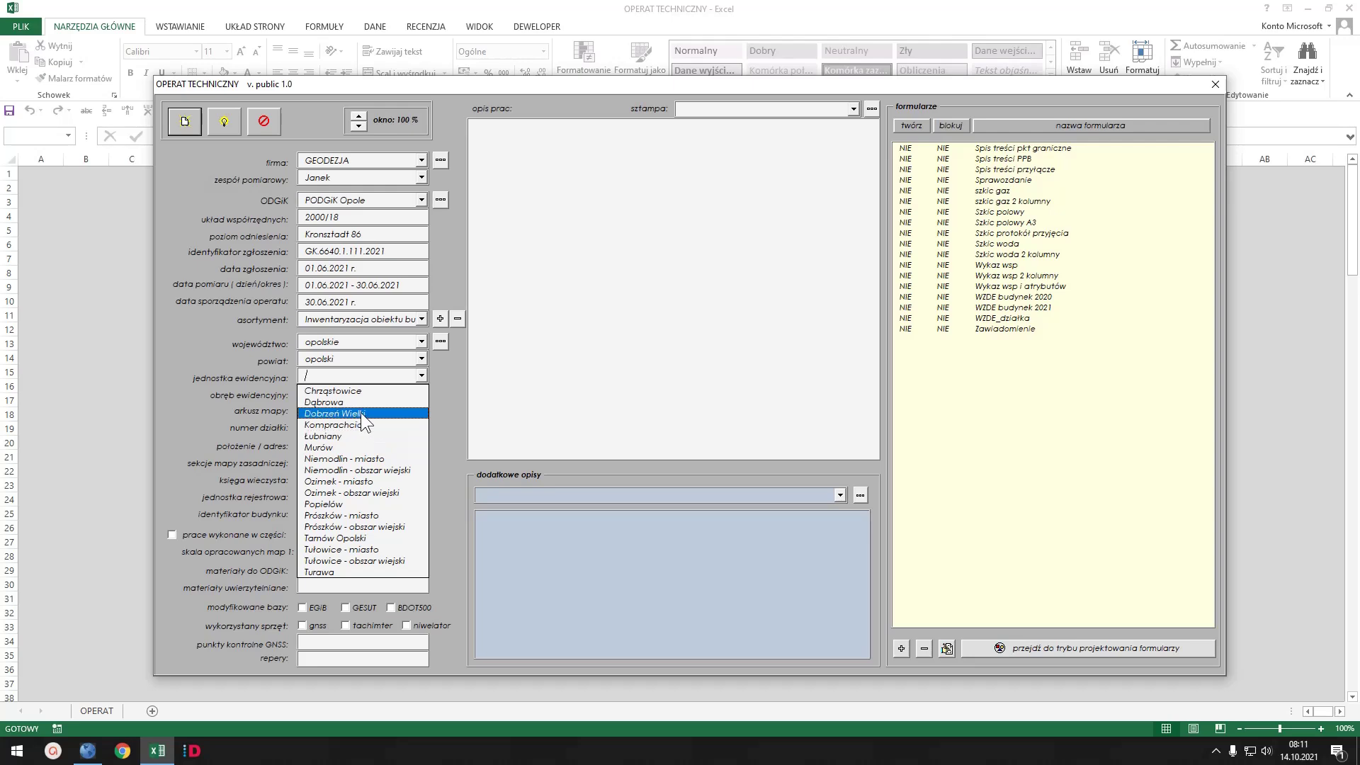
{"action": "left_click", "coordinate": [362, 414]}
{"action": "left_click", "coordinate": [422, 375]}
{"action": "left_click", "coordinate": [379, 399]}
{"action": "left_click", "coordinate": [422, 392]}
{"action": "left_click", "coordinate": [411, 479]}
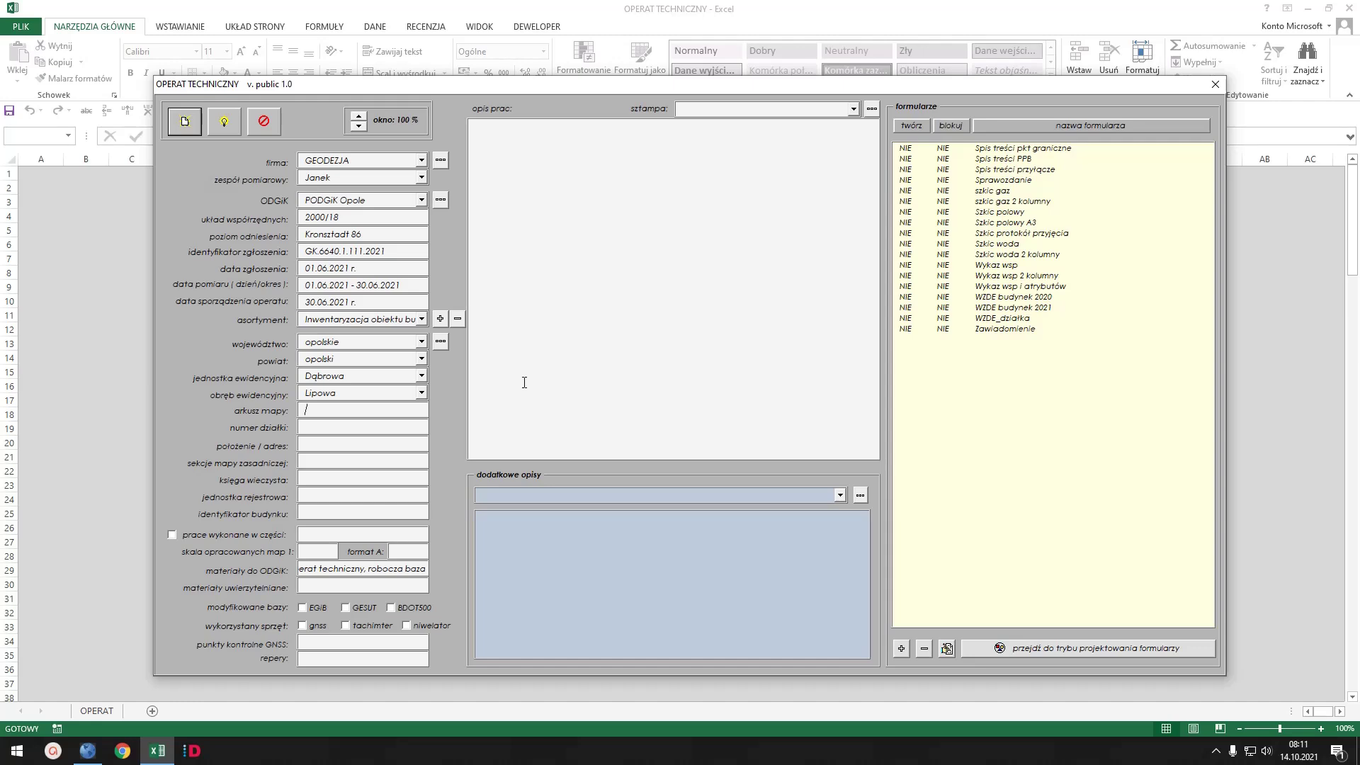
{"action": "type", "text": "1"}
{"action": "key", "text": "Tab"}
{"action": "type", "text": "1/1"}
{"action": "key", "text": "Tab"}
{"action": "key", "text": "Tab"}
{"action": "type", "text": "6.140.30.02.2.2"}
{"action": "type", "text": "121234"}
- Leave partial works unticked and enter map scale 500 with format A 4
{"action": "left_click", "coordinate": [172, 535]}
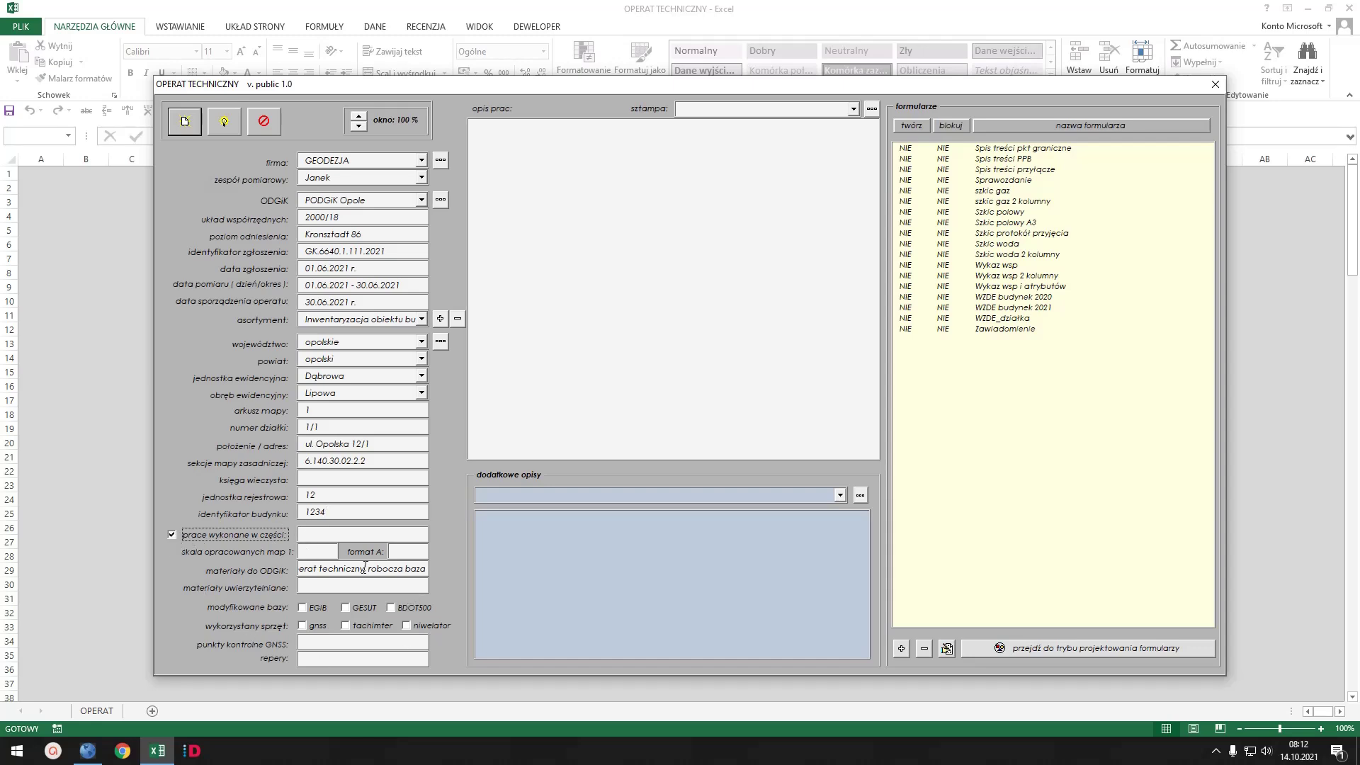
{"action": "left_click", "coordinate": [337, 533]}
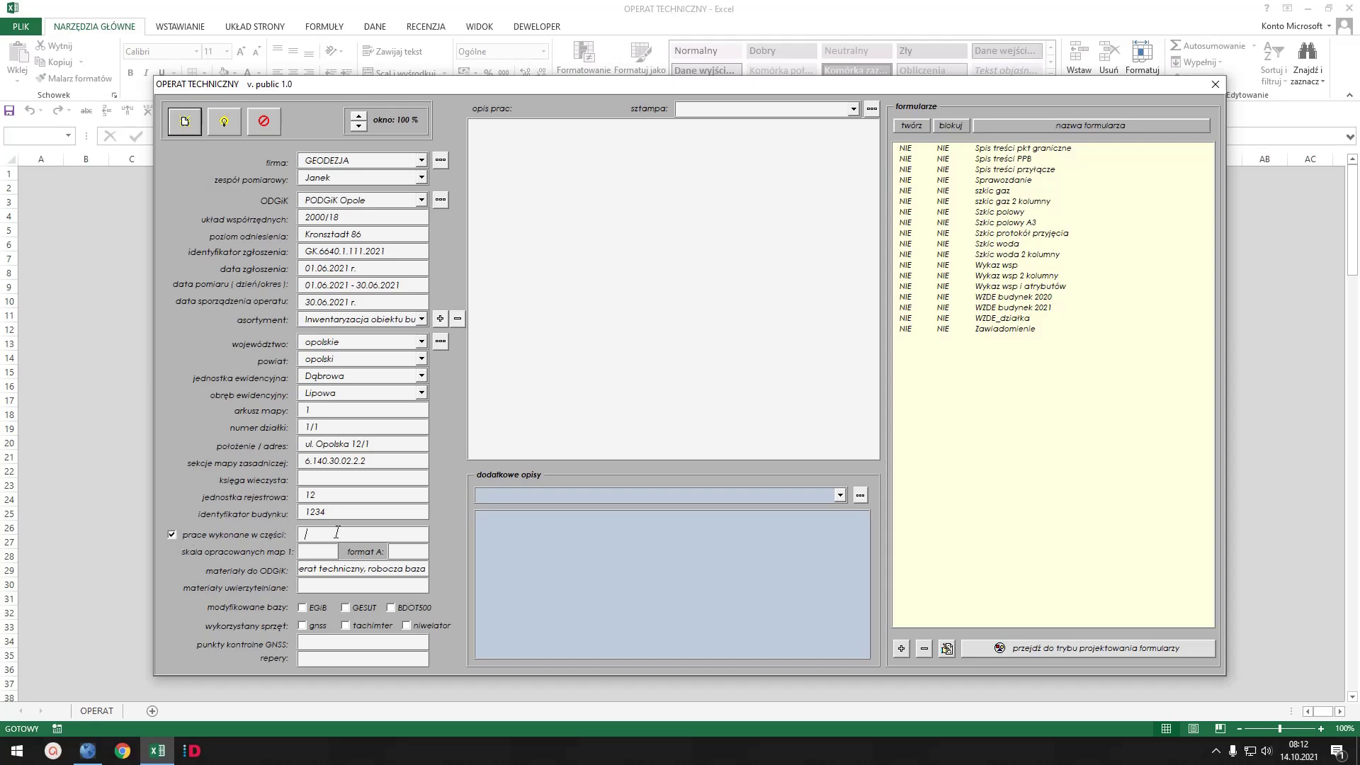
{"action": "left_click", "coordinate": [171, 536]}
{"action": "left_click", "coordinate": [316, 551]}
{"action": "type", "text": "500"}
{"action": "key", "text": "Tab"}
{"action": "type", "text": "4"}
{"action": "key", "text": "Tab"}
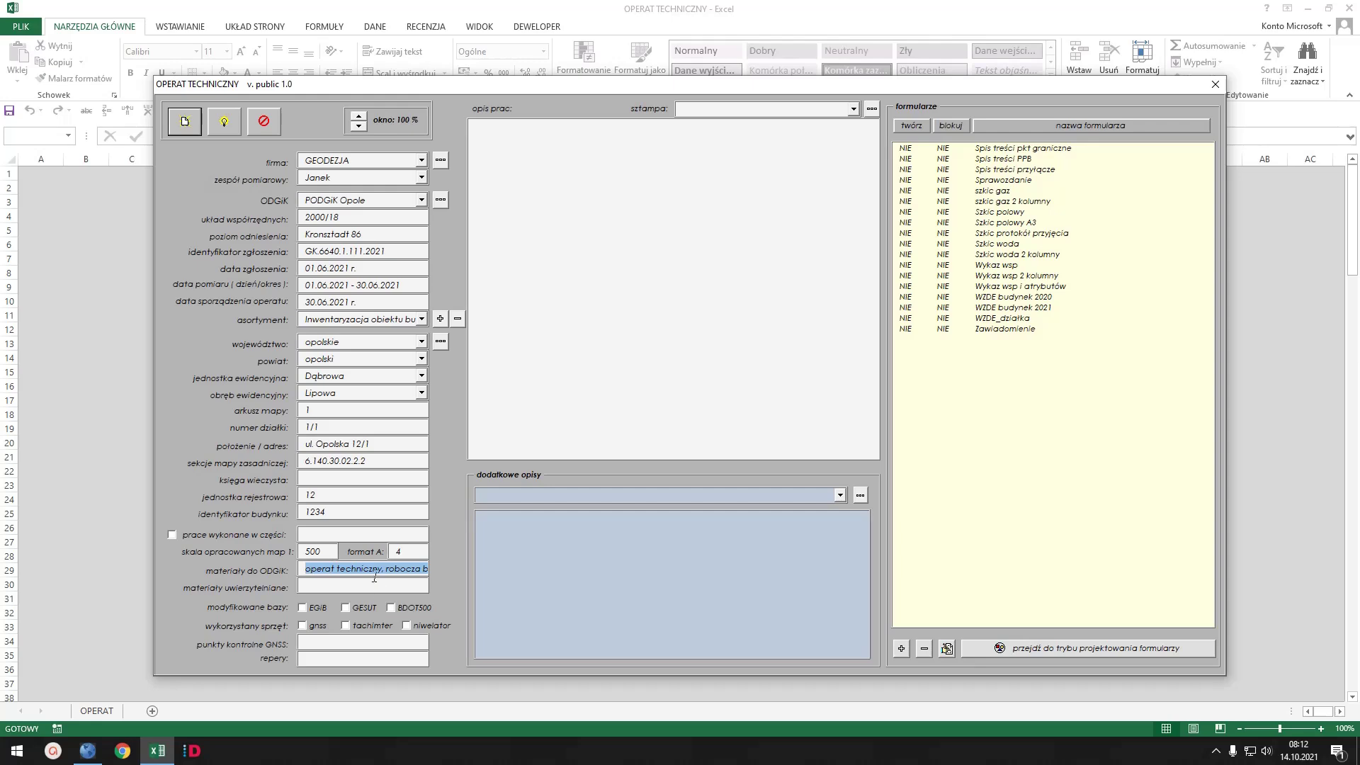
- Select GNSS as the equipment and enter control points 1001, 5012
{"action": "left_click", "coordinate": [319, 586]}
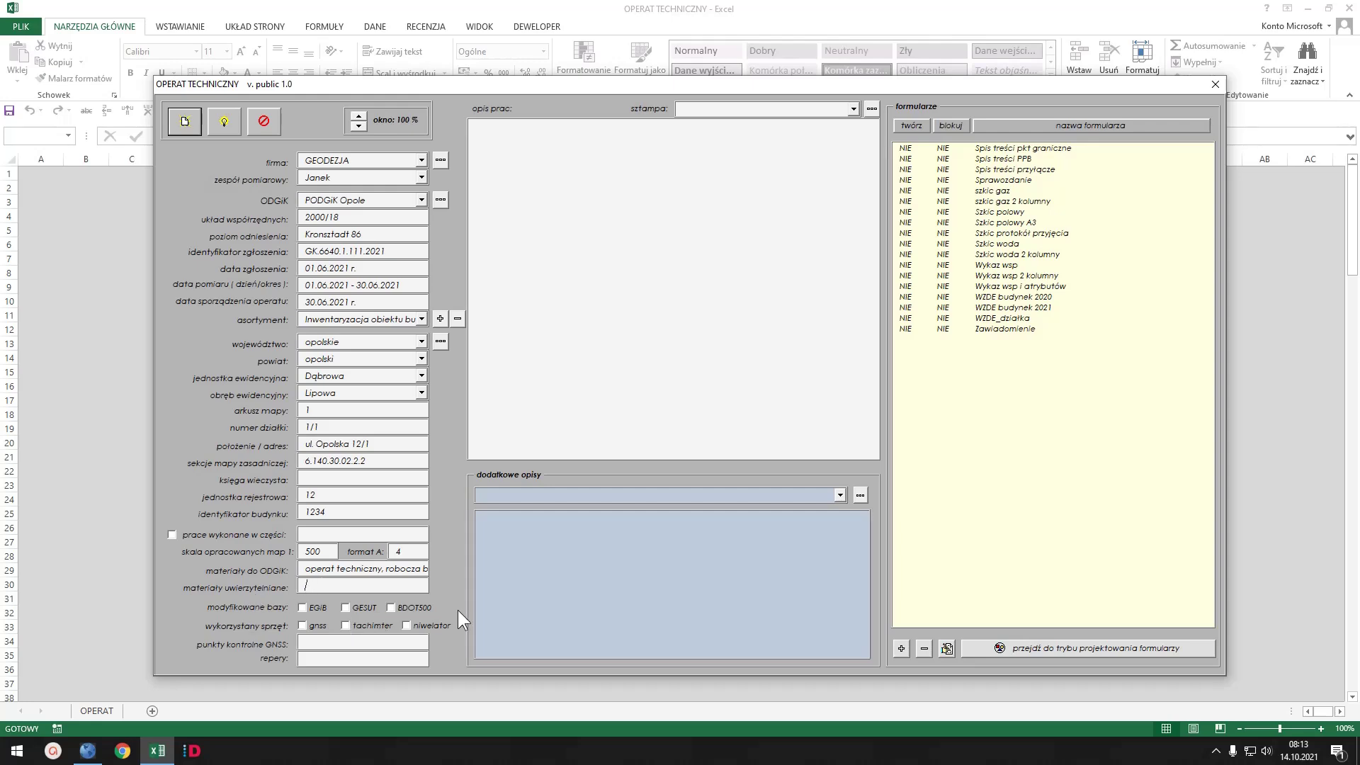
{"action": "left_click", "coordinate": [301, 626]}
{"action": "left_click", "coordinate": [349, 640]}
{"action": "type", "text": "1001"}
{"action": "type", "text": ", 2015"}
{"action": "key", "text": "BackSpace"}
{"action": "key", "text": "BackSpace"}
{"action": "key", "text": "BackSpace"}
{"action": "key", "text": "BackSpace"}
{"action": "type", "text": "201"}
{"action": "key", "text": "BackSpace"}
{"action": "key", "text": "BackSpace"}
{"action": "key", "text": "BackSpace"}
{"action": "type", "text": "5012"}
{"action": "left_click", "coordinate": [679, 286]}
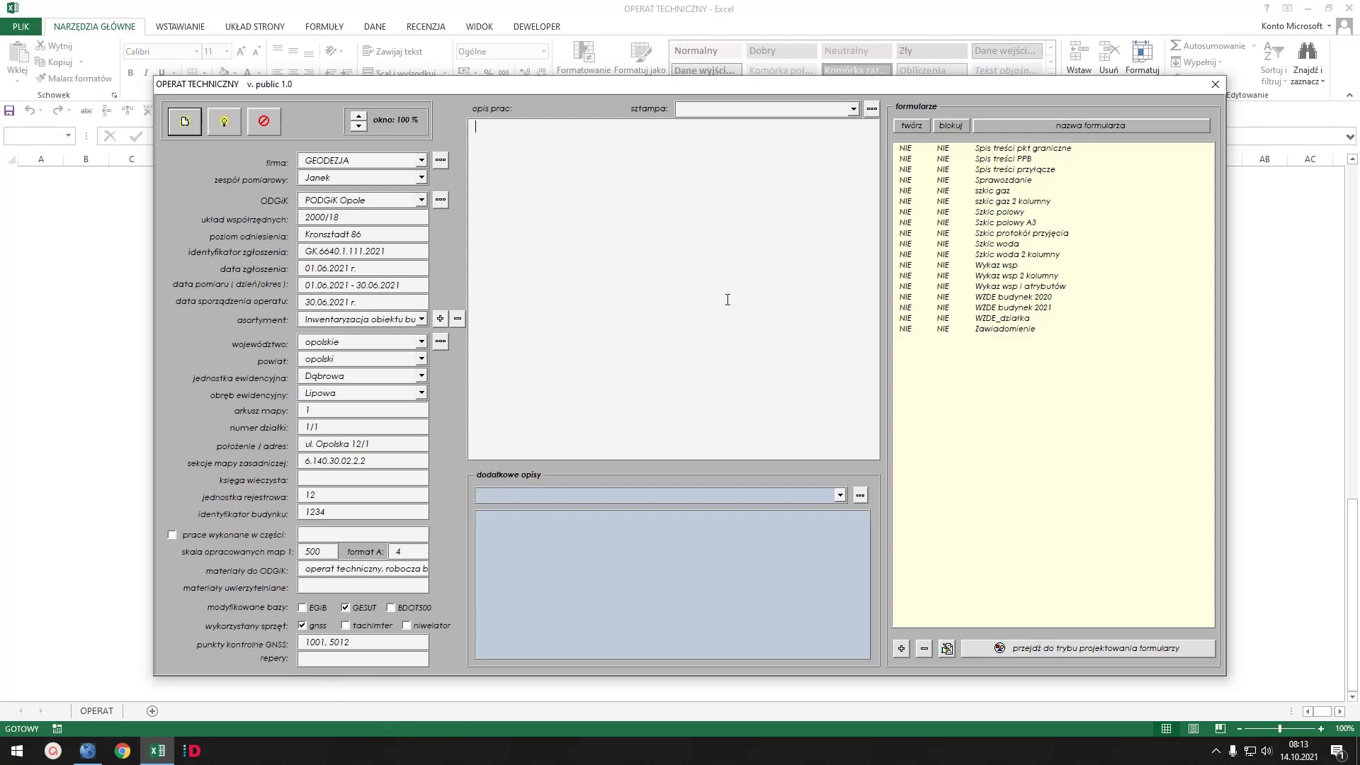
- Fill the work description from the Przyłącze gazu template and review its control points 1001, 5012
{"action": "left_click", "coordinate": [853, 108]}
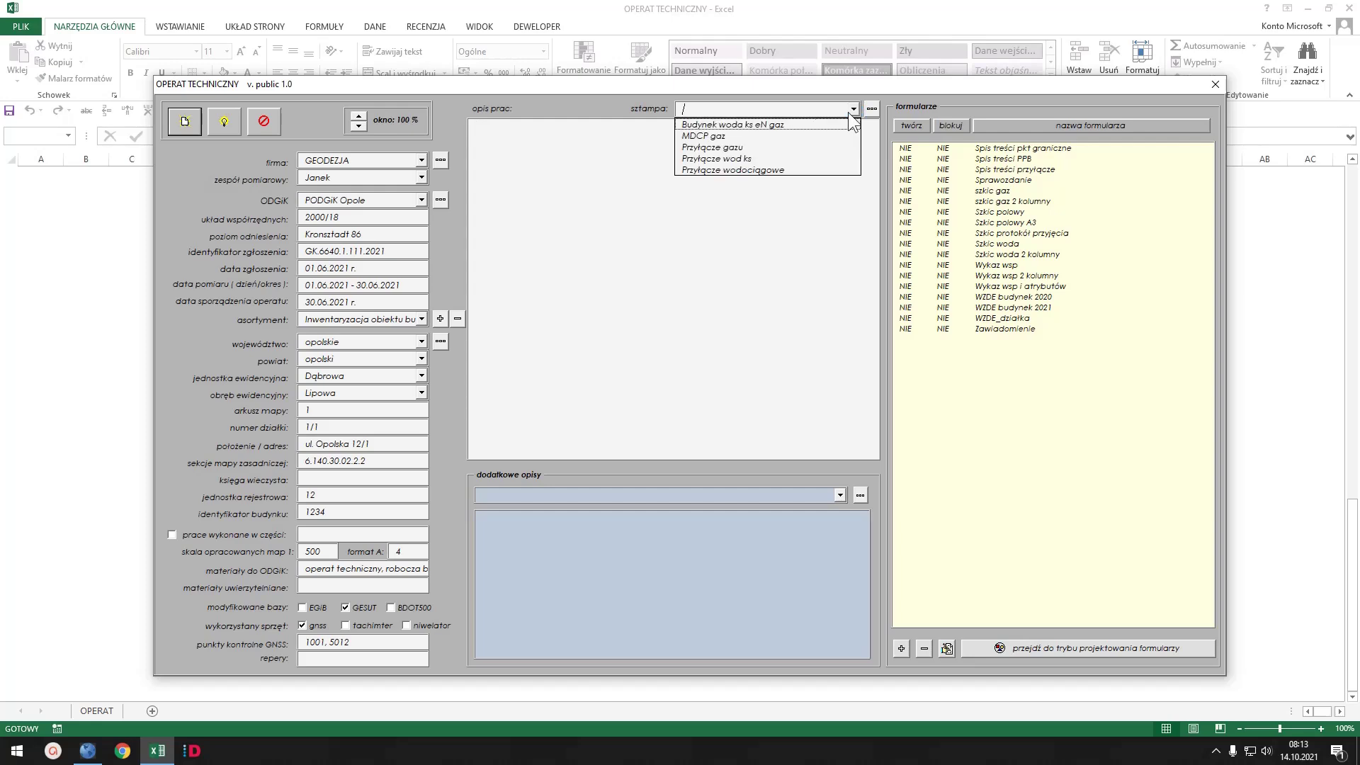
{"action": "left_click", "coordinate": [729, 148]}
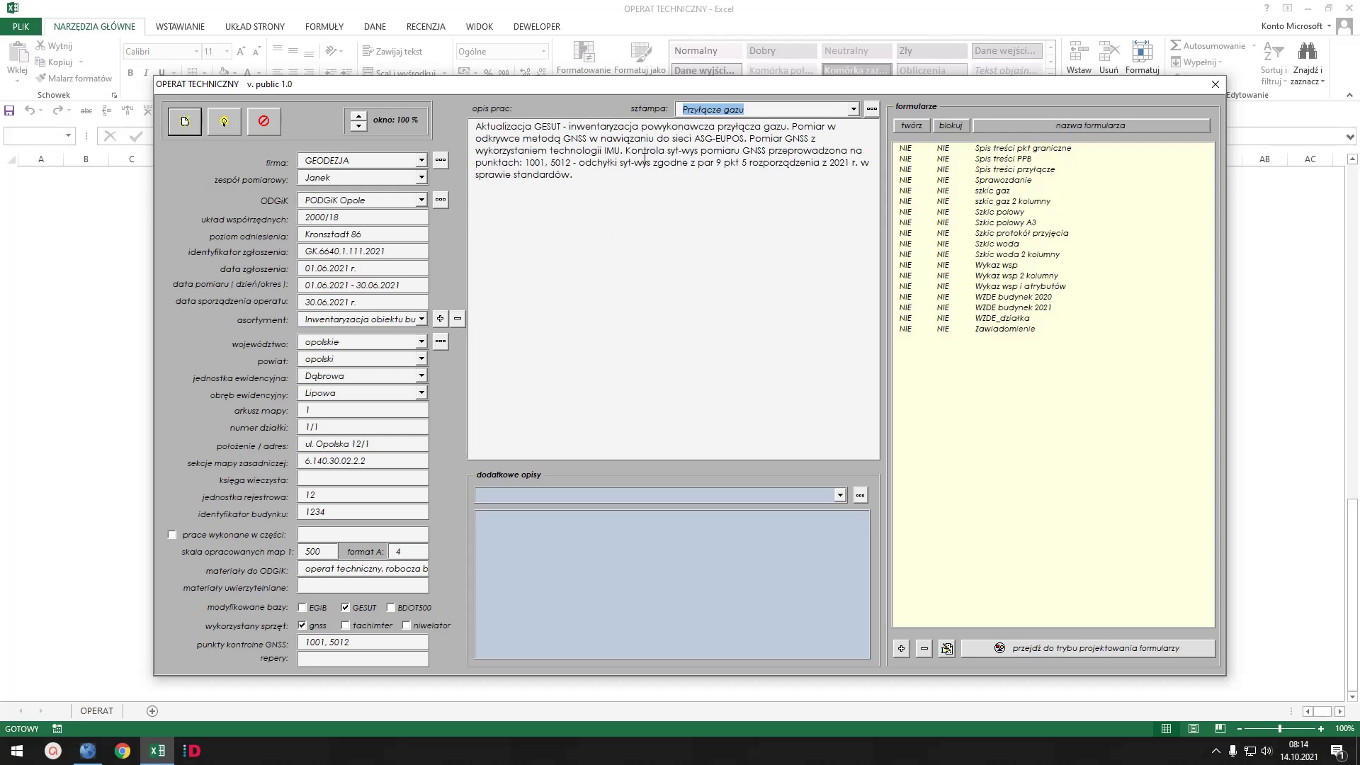
{"action": "left_click_drag", "start_coordinate": [627, 150], "coordinate": [569, 169]}
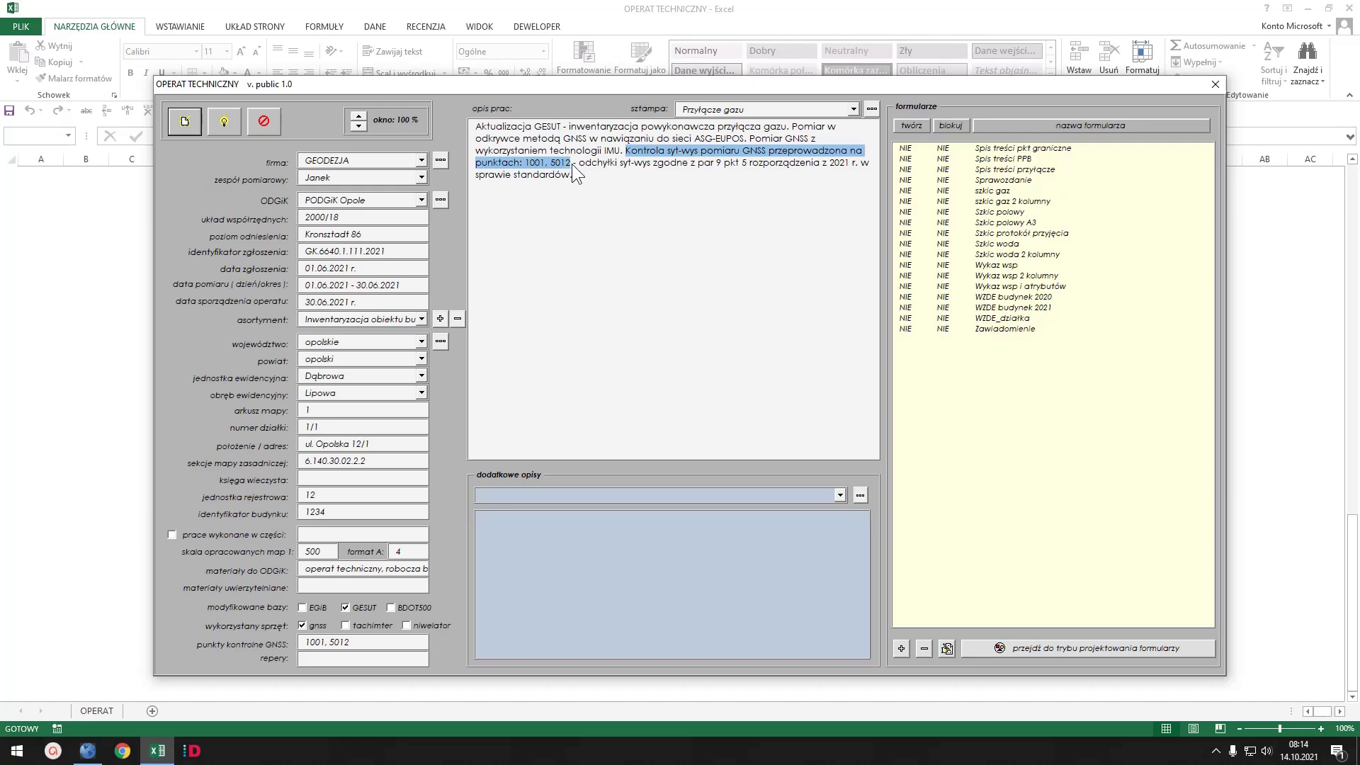
{"action": "left_click_drag", "start_coordinate": [366, 642], "coordinate": [332, 639]}
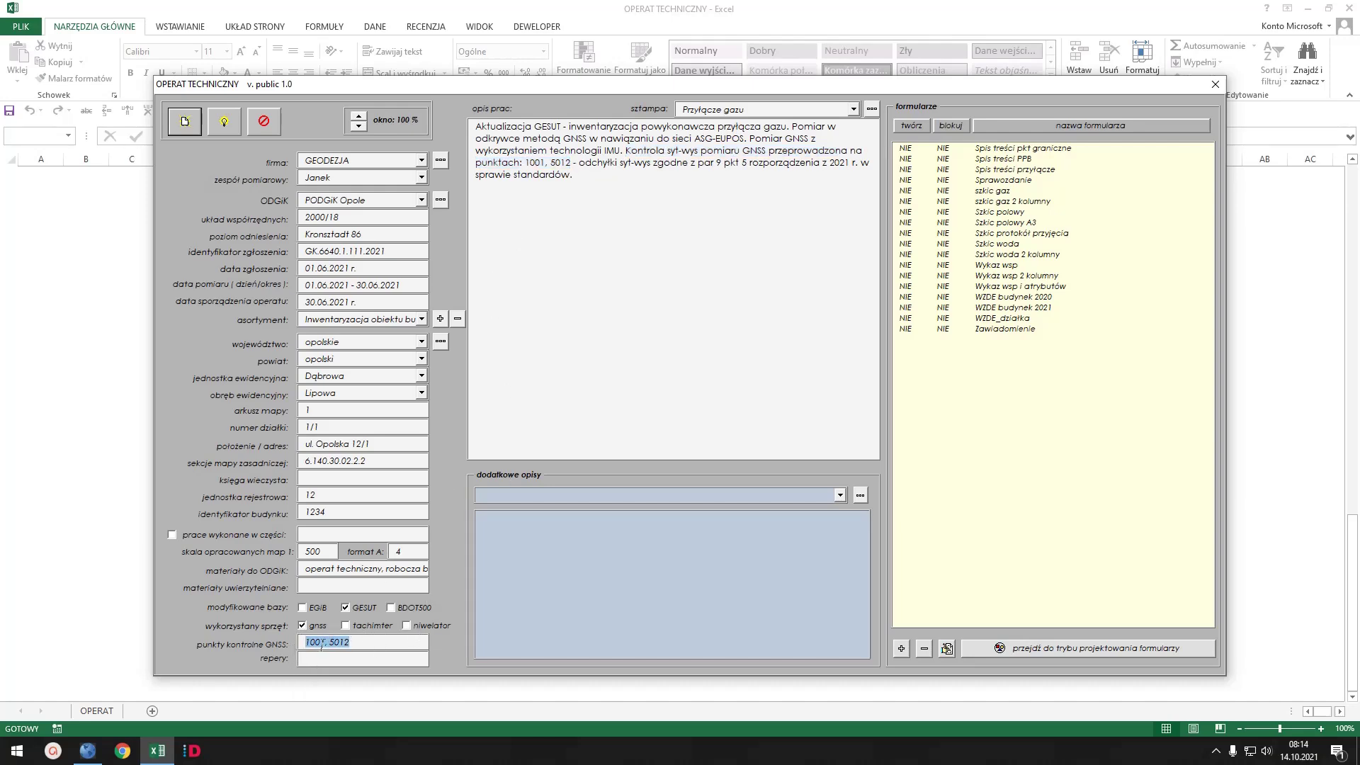
- Change the GNSS control points from 1001, 5012 to 1002, 5013 and refresh the work description
{"action": "left_click", "coordinate": [322, 642]}
{"action": "key", "text": "BackSpace"}
{"action": "type", "text": "2"}
{"action": "key", "text": "Delete"}
{"action": "type", "text": "3"}
{"action": "left_click", "coordinate": [701, 154]}
- Mark Spis treści przyłącze, Sprawozdanie, szkic gaz, Wykaz wsp and Zawiadomienie TAK, then generate them
{"action": "left_click", "coordinate": [912, 125]}
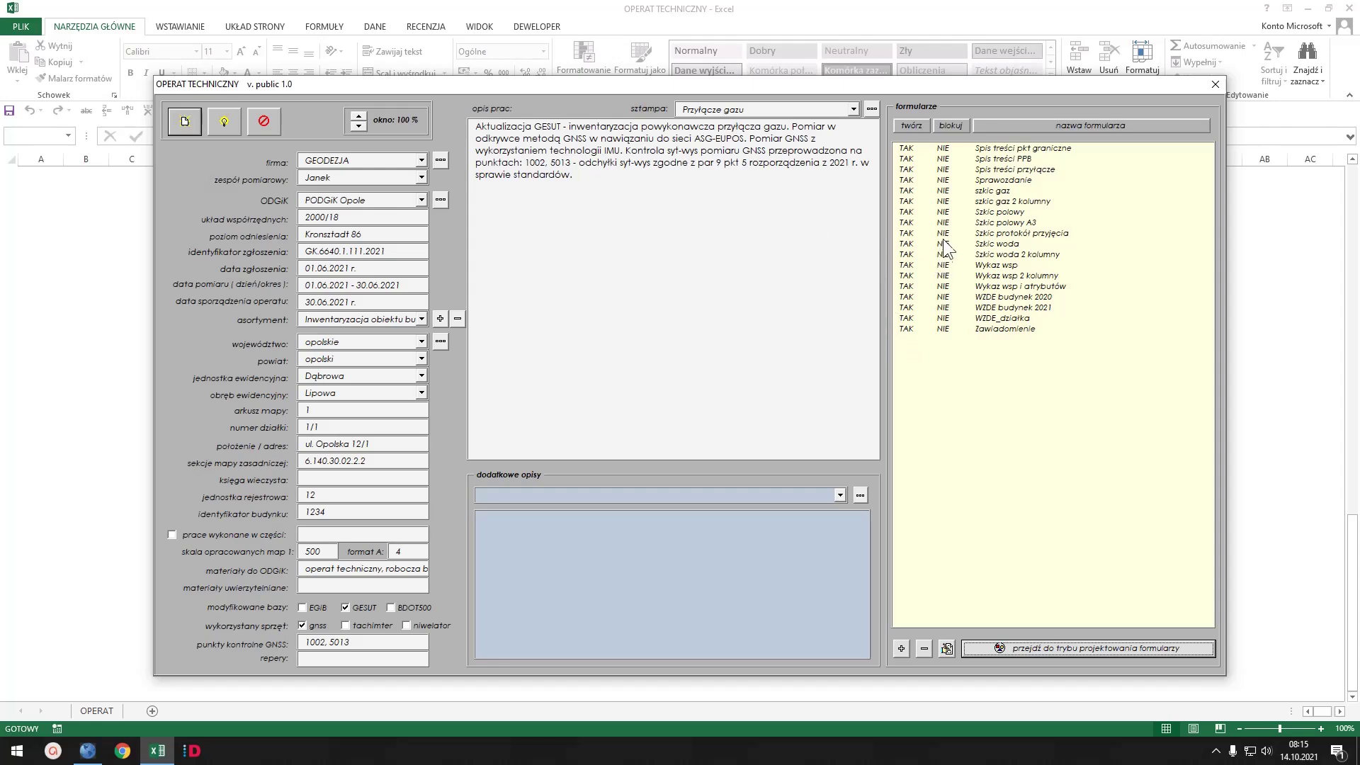
{"action": "left_click", "coordinate": [914, 125]}
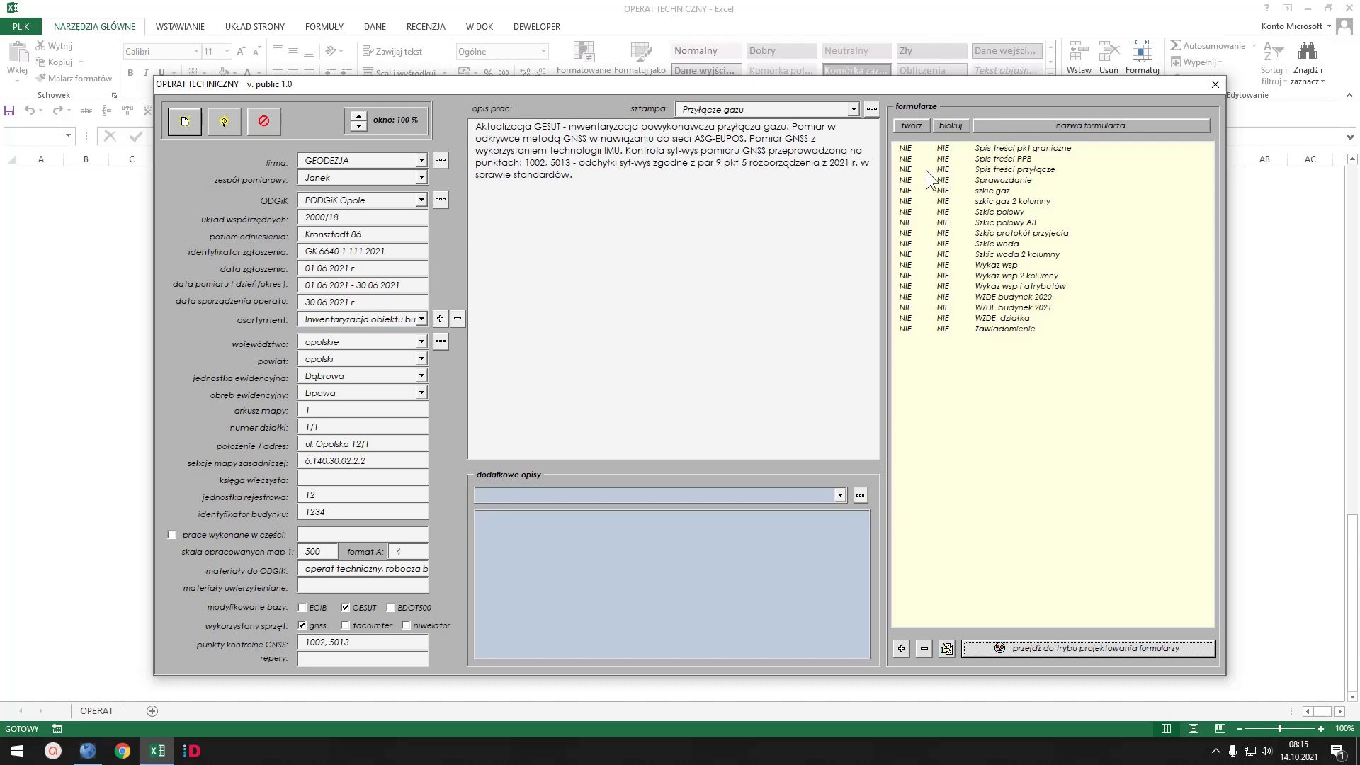
{"action": "left_click", "coordinate": [909, 169]}
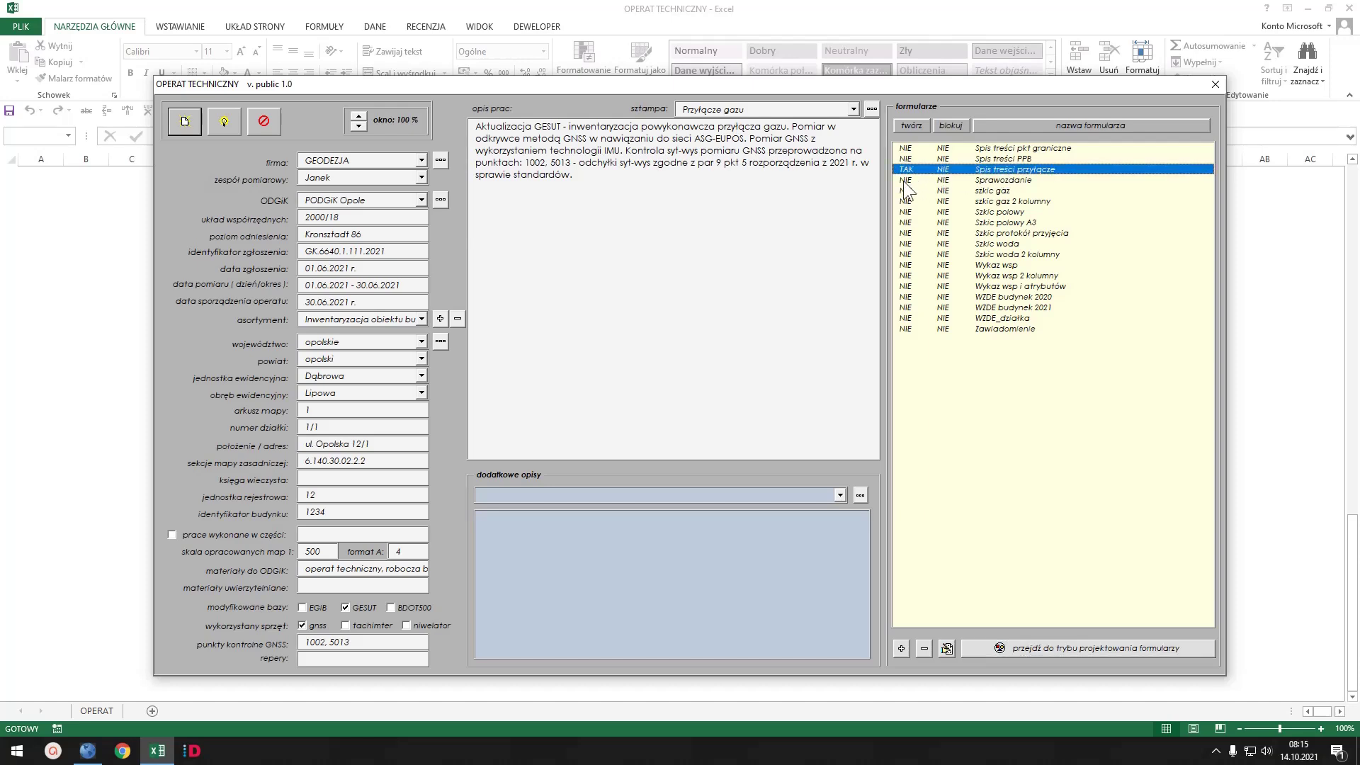
{"action": "left_click", "coordinate": [904, 181]}
{"action": "left_click", "coordinate": [905, 190]}
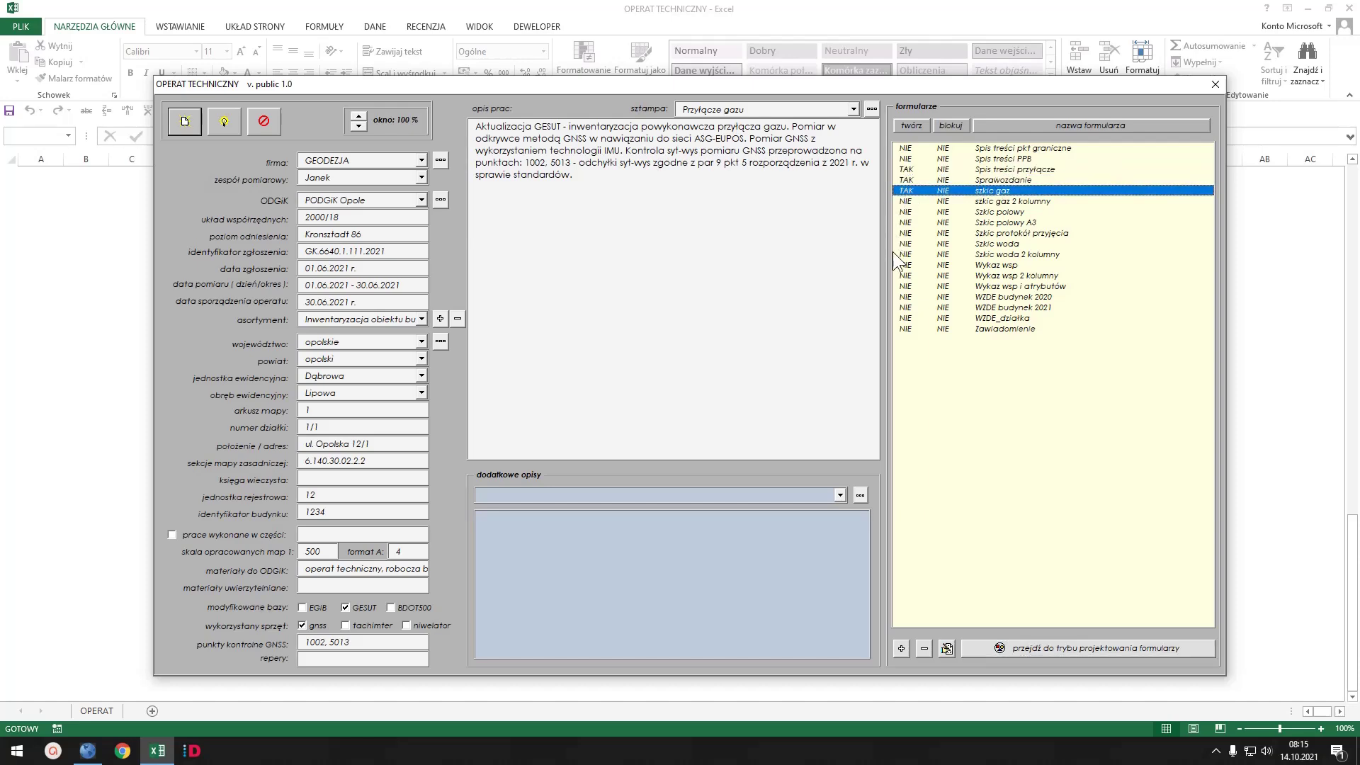
{"action": "left_click", "coordinate": [908, 265]}
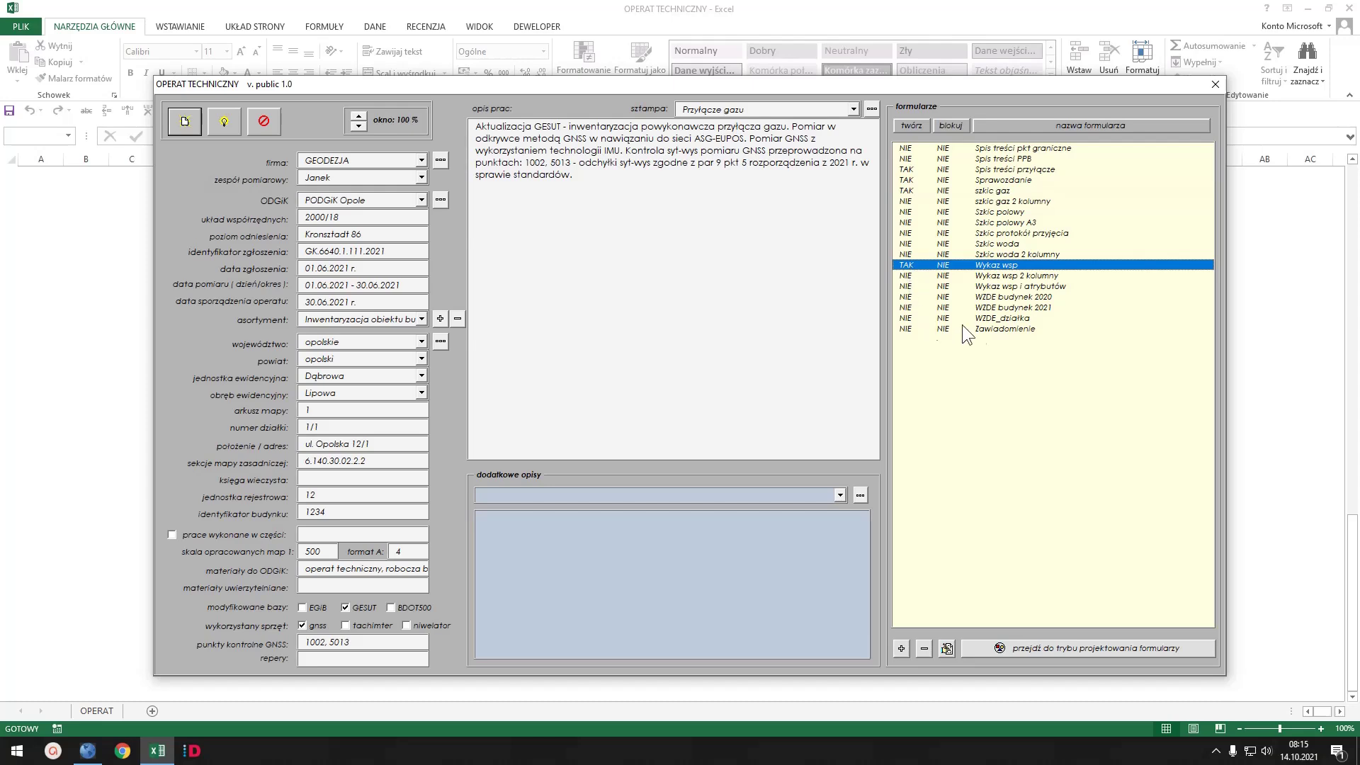
{"action": "left_click", "coordinate": [909, 329]}
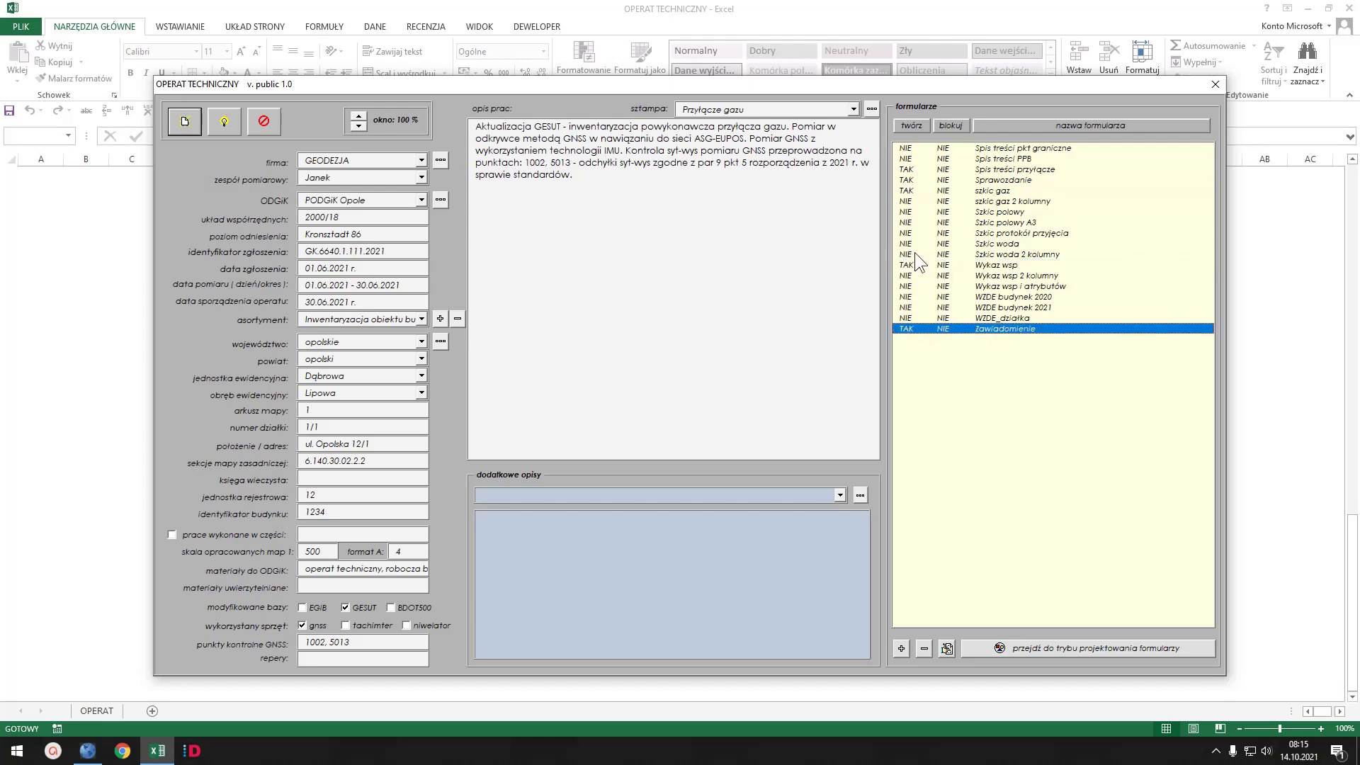
{"action": "left_click", "coordinate": [224, 120]}
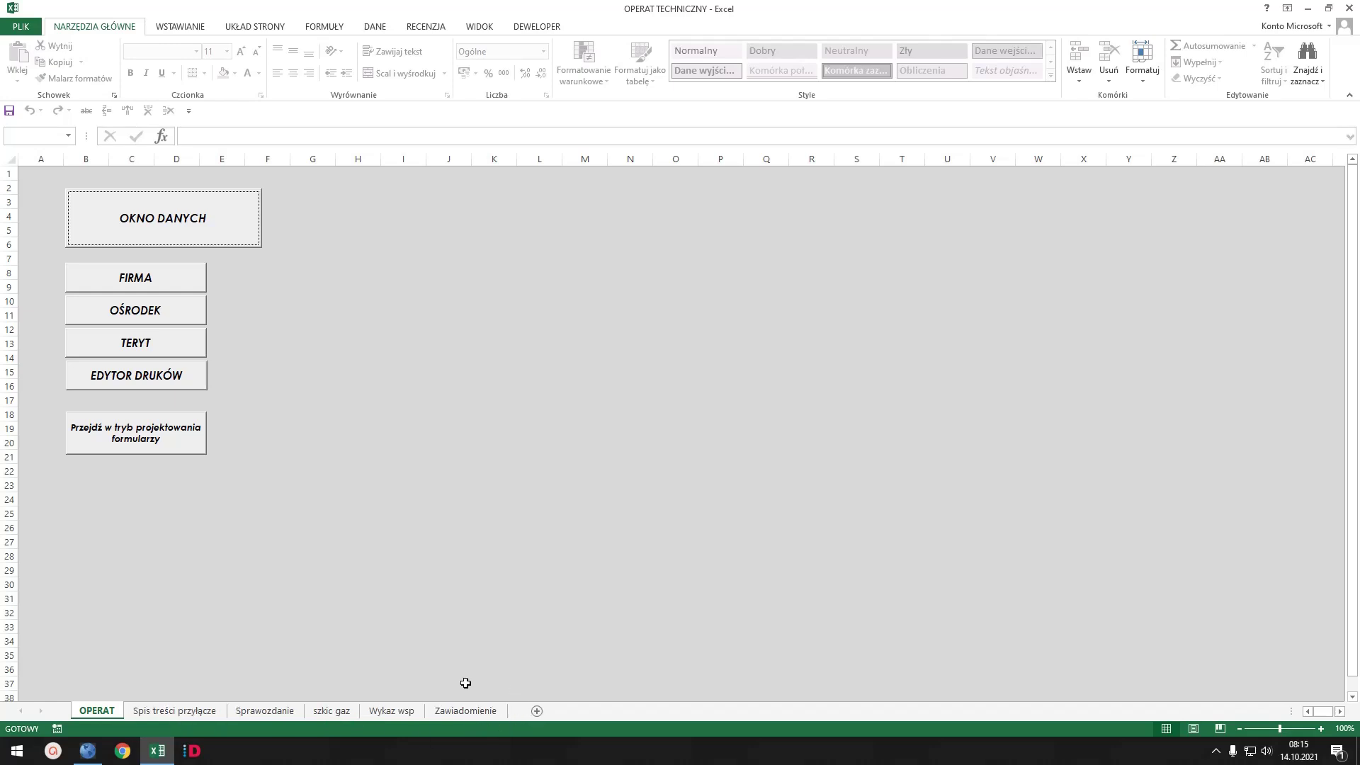
{"action": "left_click", "coordinate": [175, 711]}
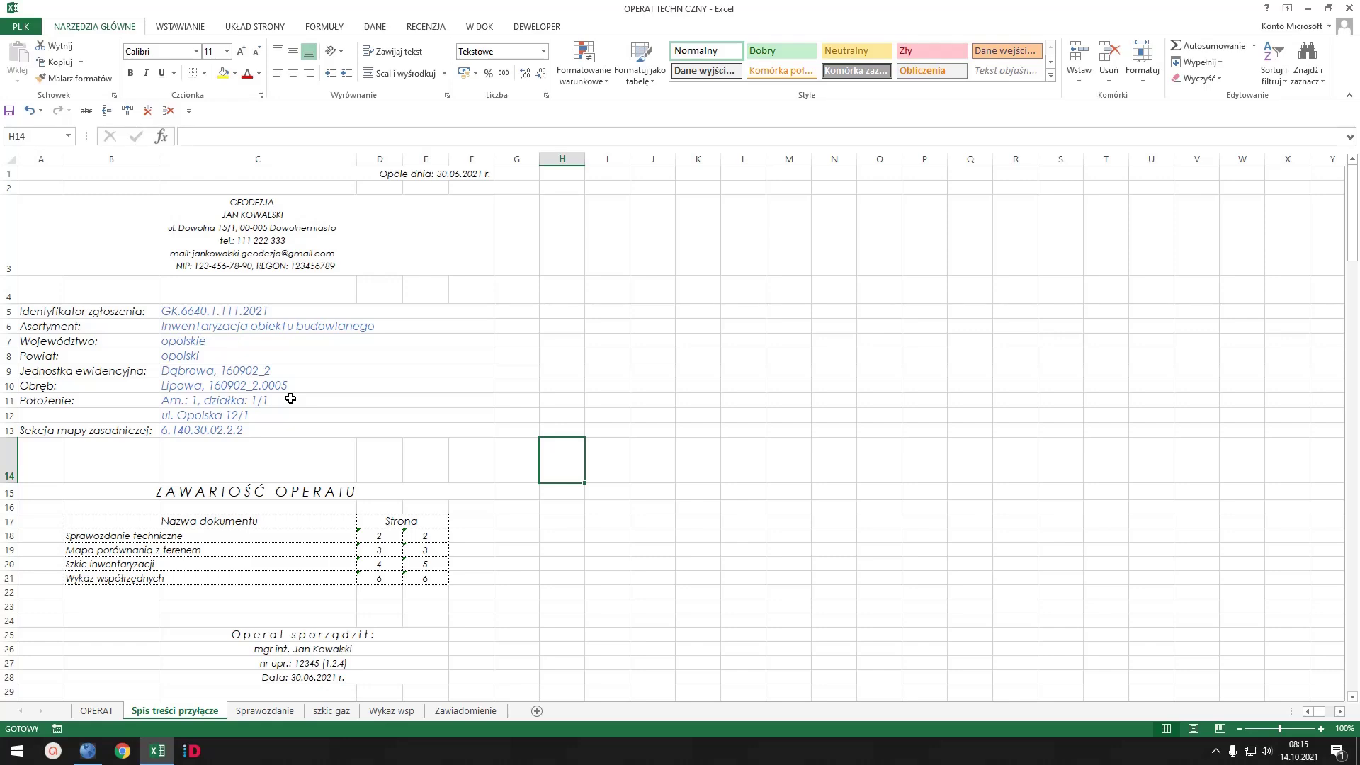
{"action": "scroll", "coordinate": [292, 397], "scroll_direction": "down", "scroll_amount": 5}
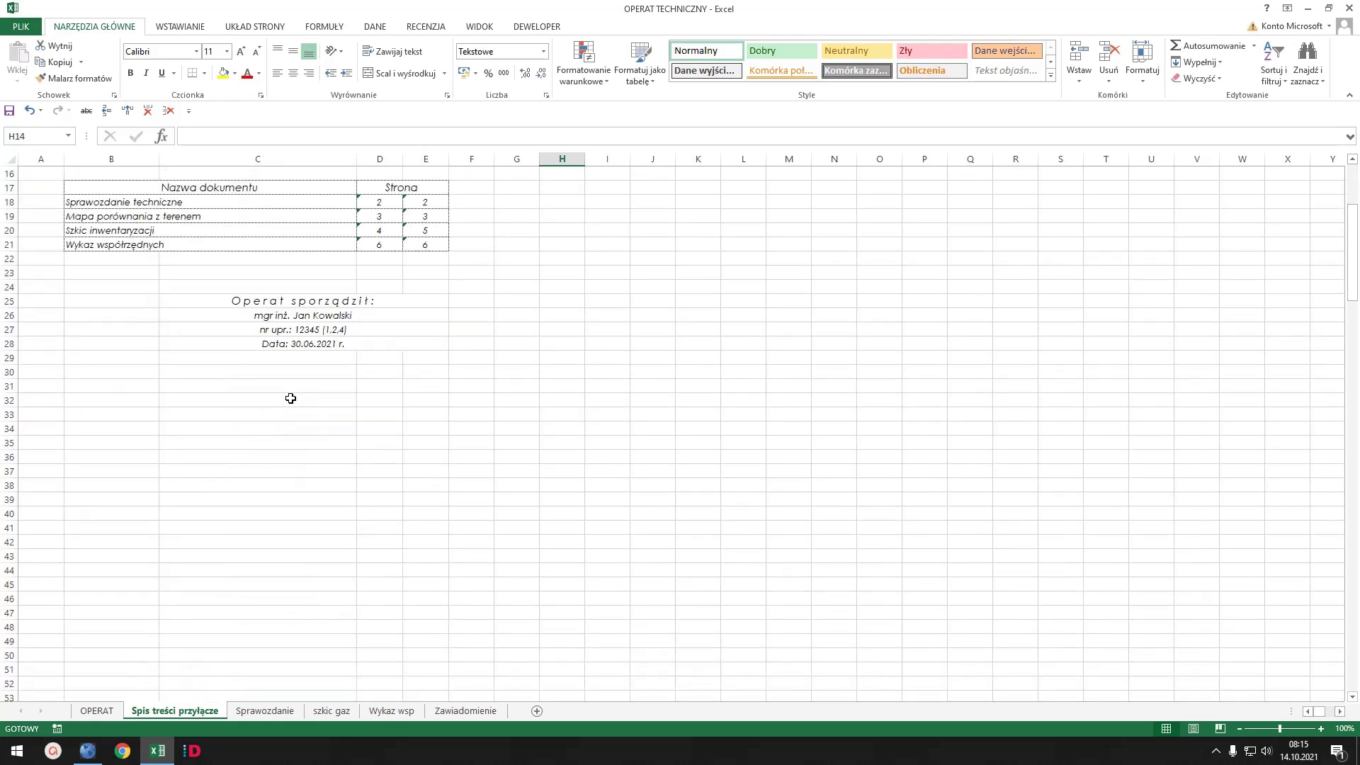
{"action": "scroll", "coordinate": [291, 398], "scroll_direction": "up", "scroll_amount": 5}
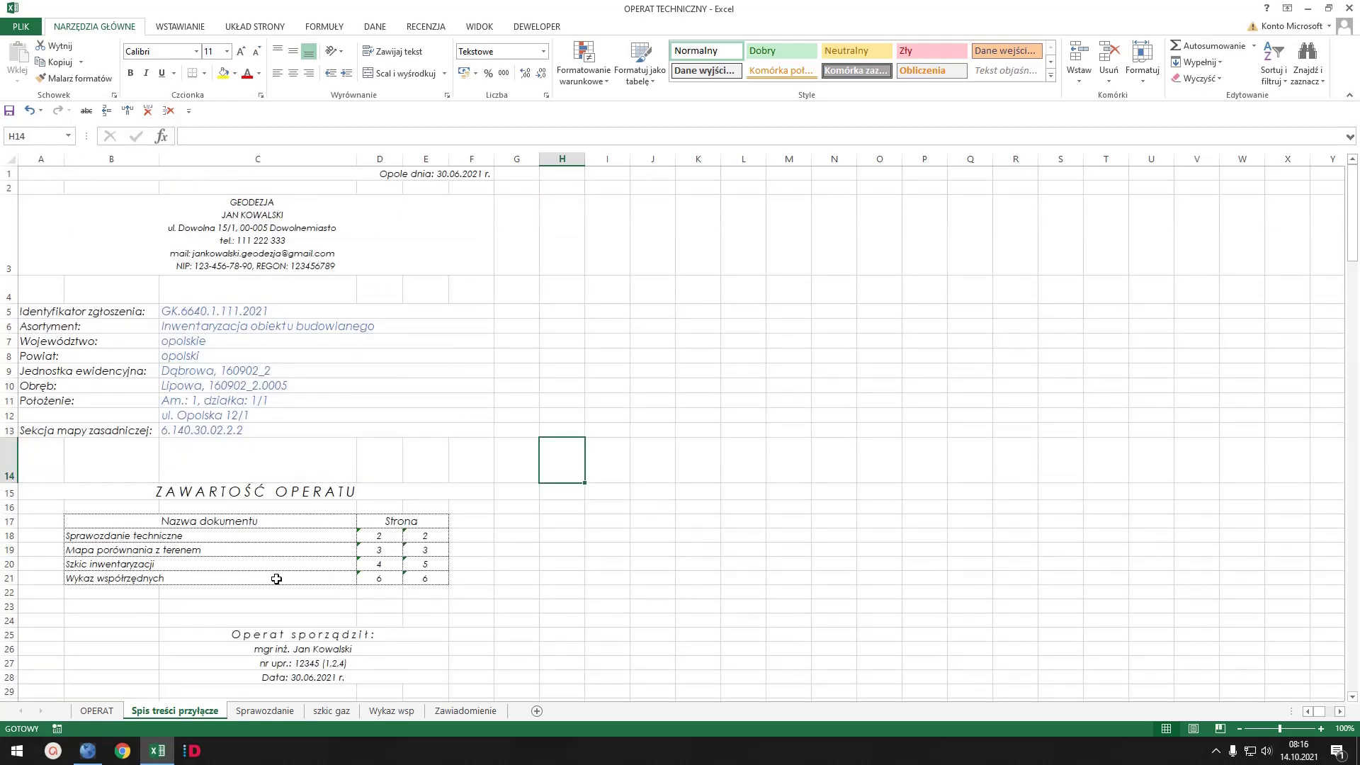
{"action": "left_click", "coordinate": [274, 711]}
{"action": "scroll", "coordinate": [326, 469], "scroll_direction": "up", "scroll_amount": 4}
{"action": "scroll", "coordinate": [326, 470], "scroll_direction": "down", "scroll_amount": 4}
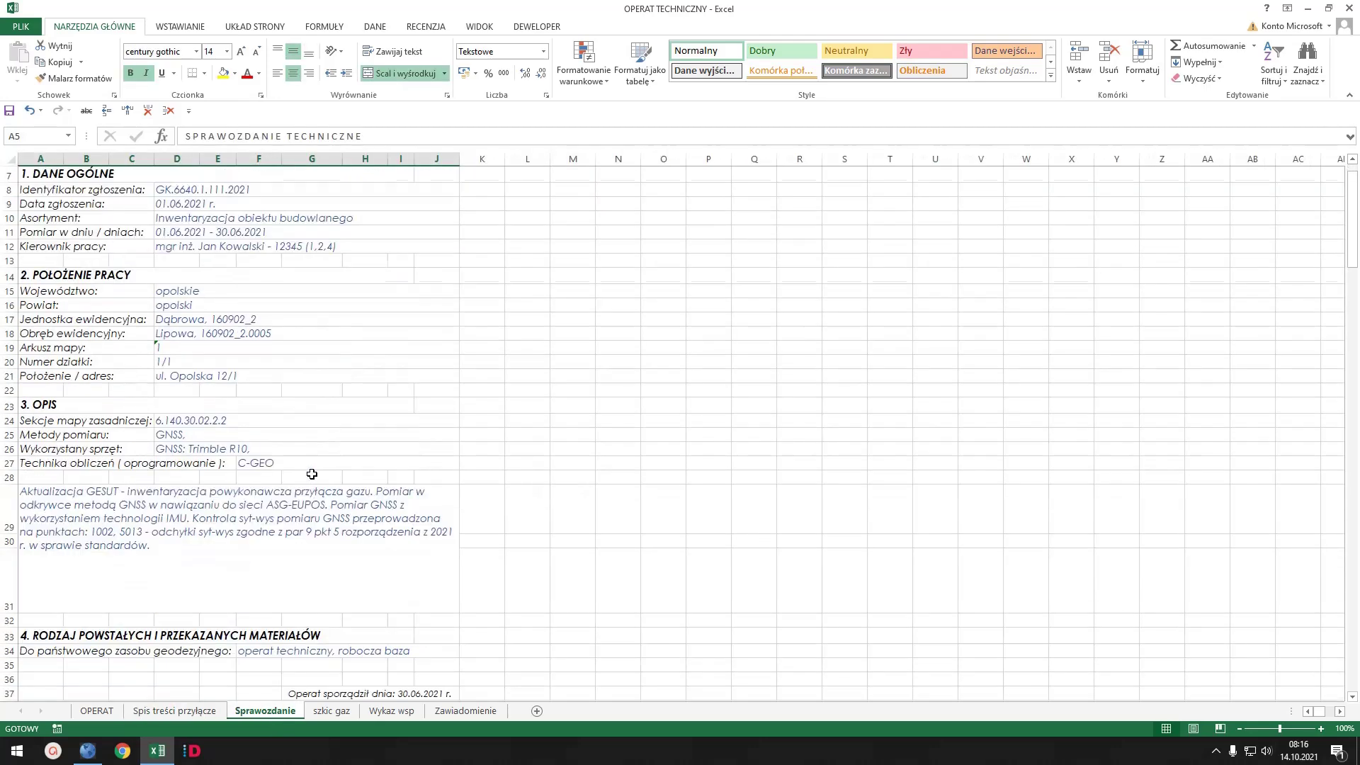
{"action": "left_click", "coordinate": [331, 712]}
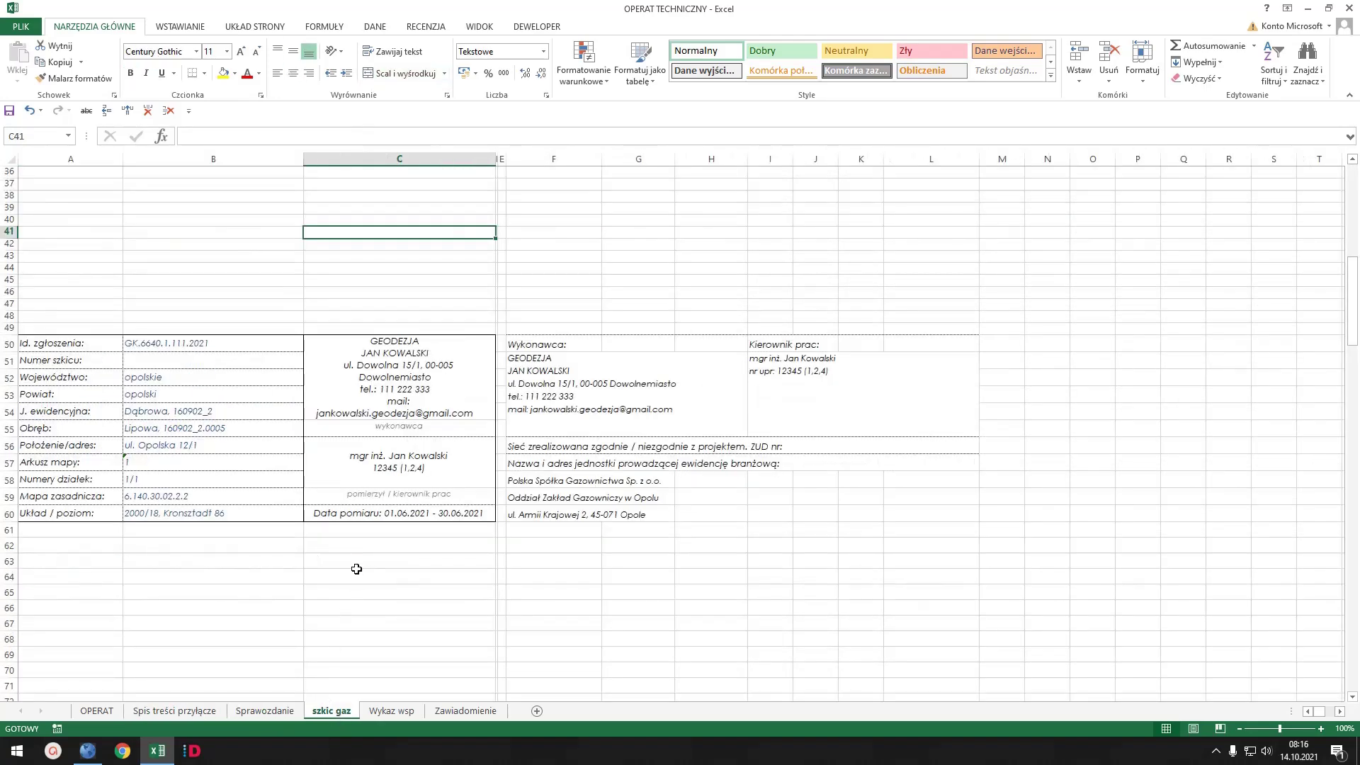
{"action": "scroll", "coordinate": [338, 531], "scroll_direction": "up", "scroll_amount": 12}
{"action": "scroll", "coordinate": [339, 532], "scroll_direction": "down", "scroll_amount": 11}
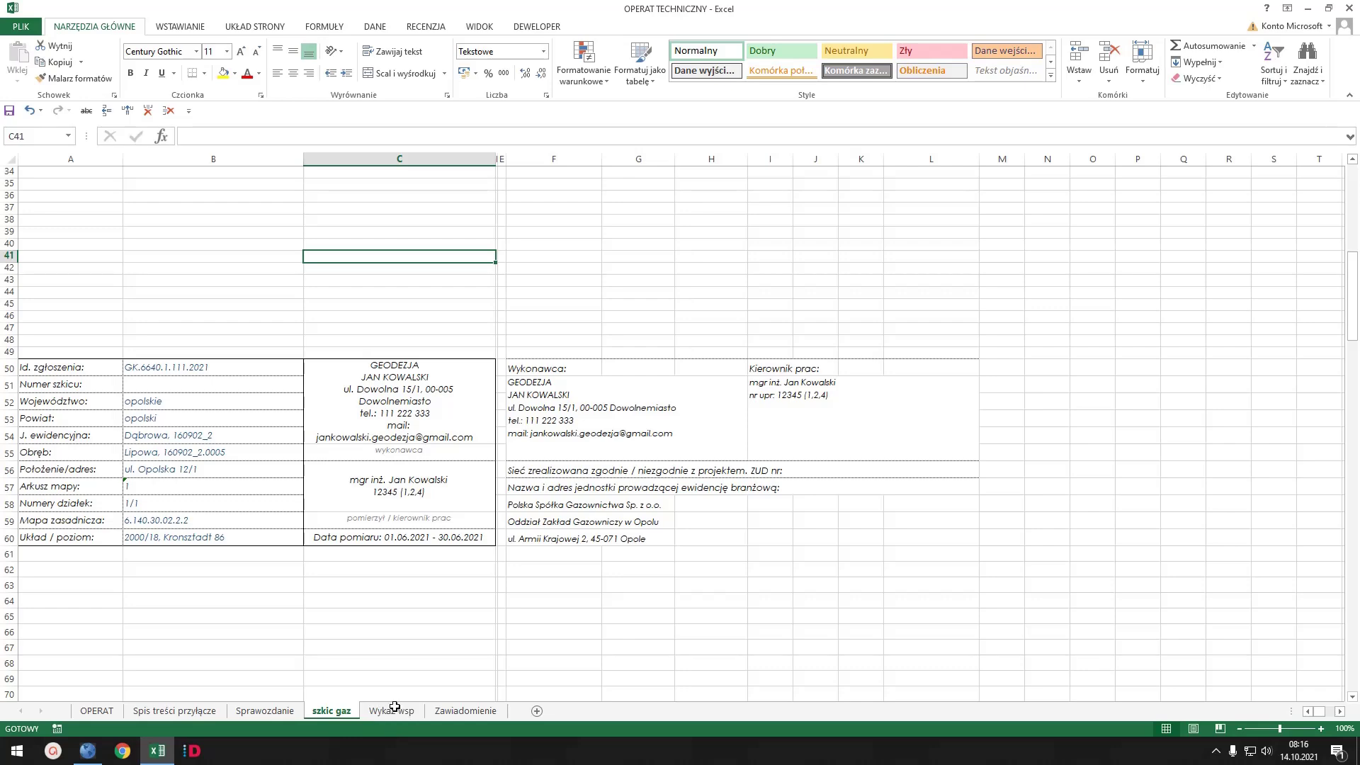
{"action": "scroll", "coordinate": [347, 449], "scroll_direction": "up", "scroll_amount": 7}
{"action": "scroll", "coordinate": [347, 449], "scroll_direction": "up", "scroll_amount": 4}
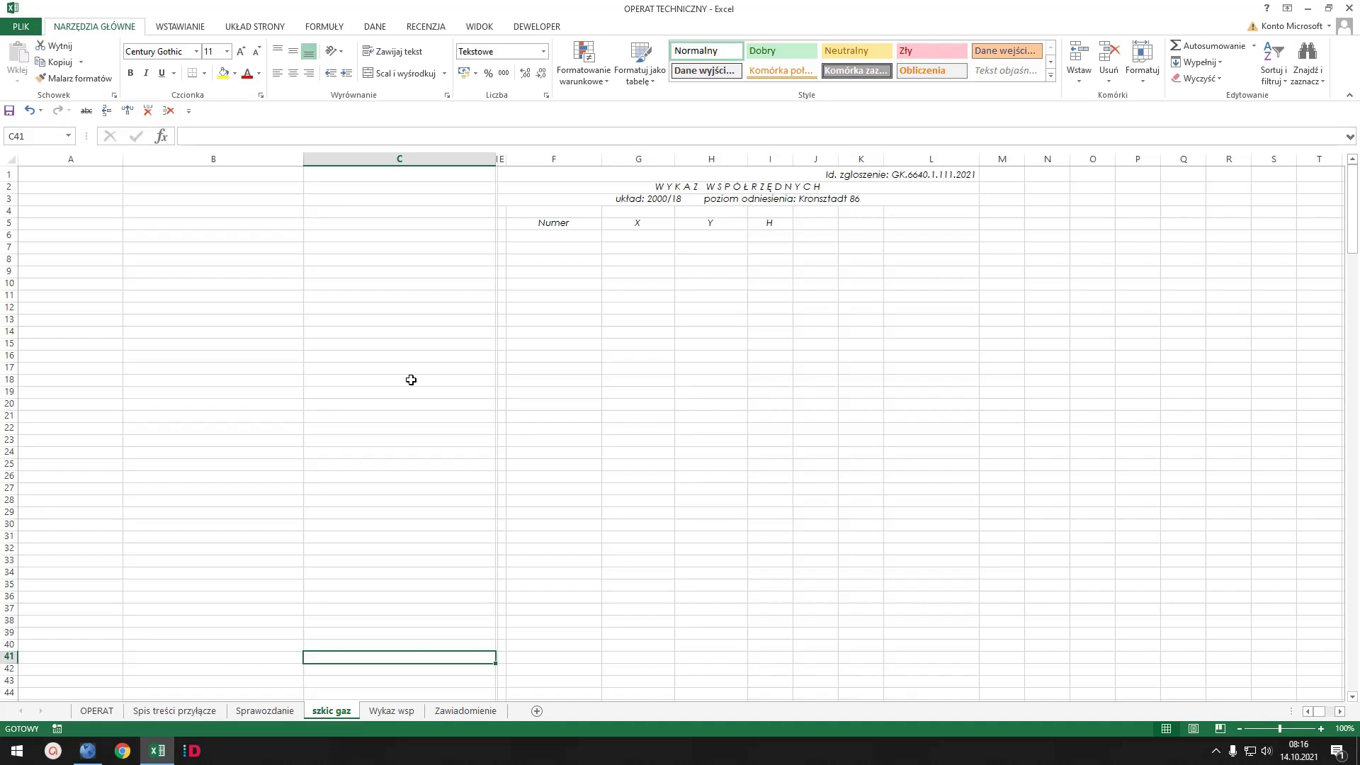
{"action": "scroll", "coordinate": [411, 380], "scroll_direction": "down", "scroll_amount": 6}
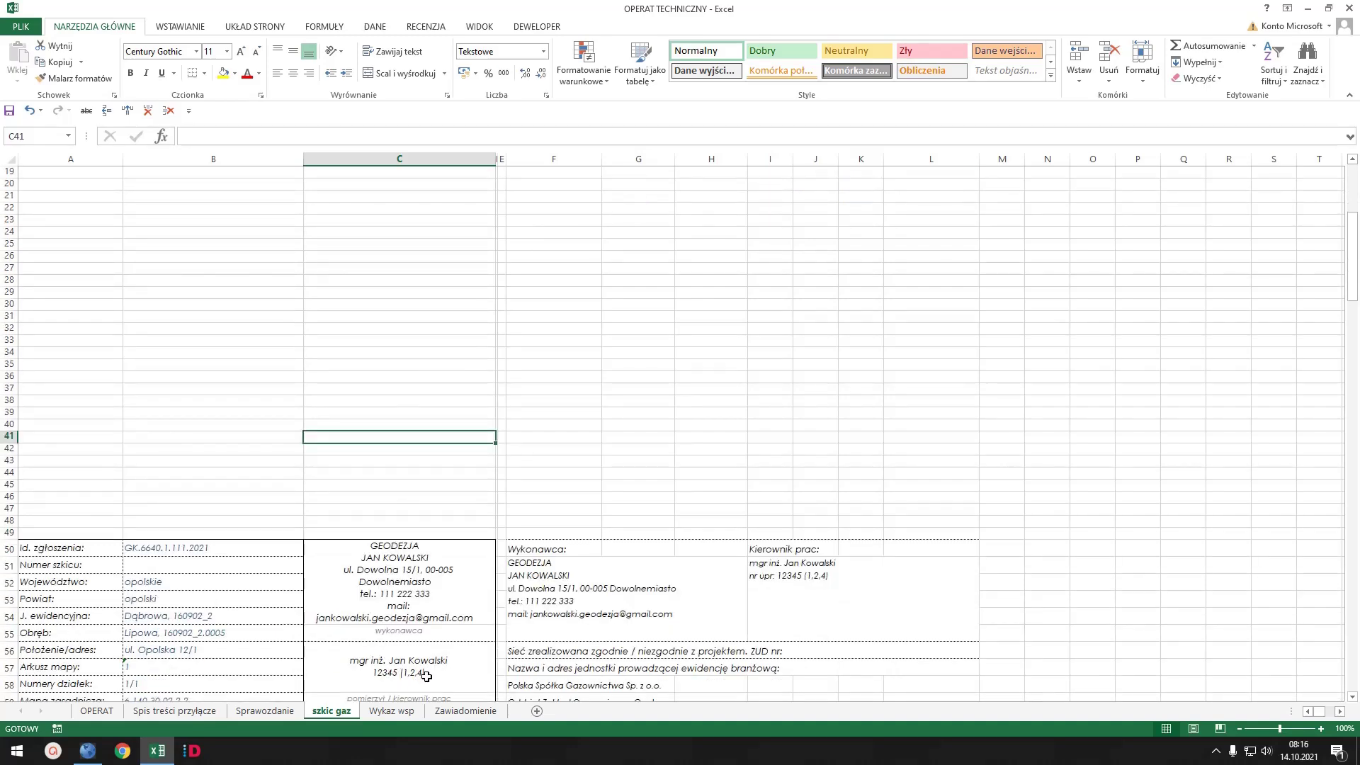
{"action": "scroll", "coordinate": [428, 659], "scroll_direction": "down", "scroll_amount": 3}
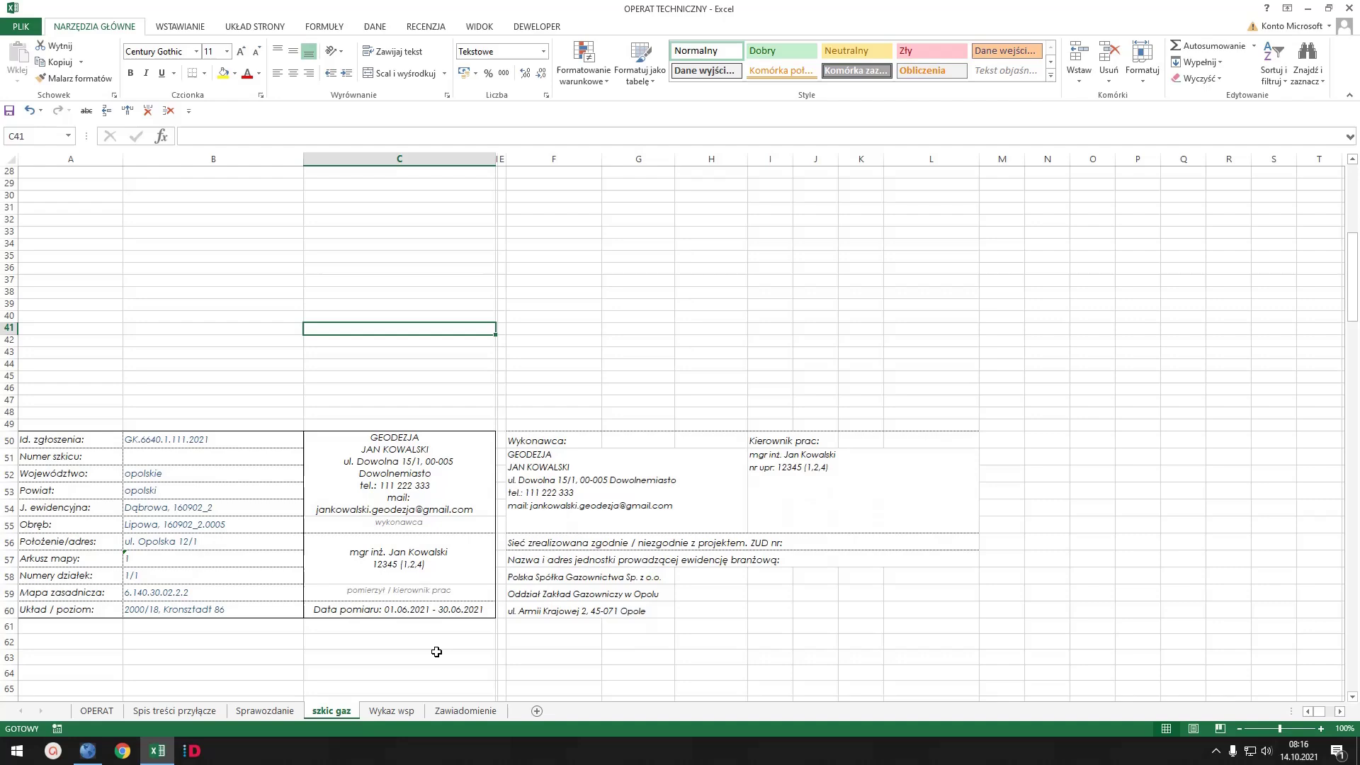
{"action": "left_click", "coordinate": [397, 711]}
{"action": "left_click", "coordinate": [468, 711]}
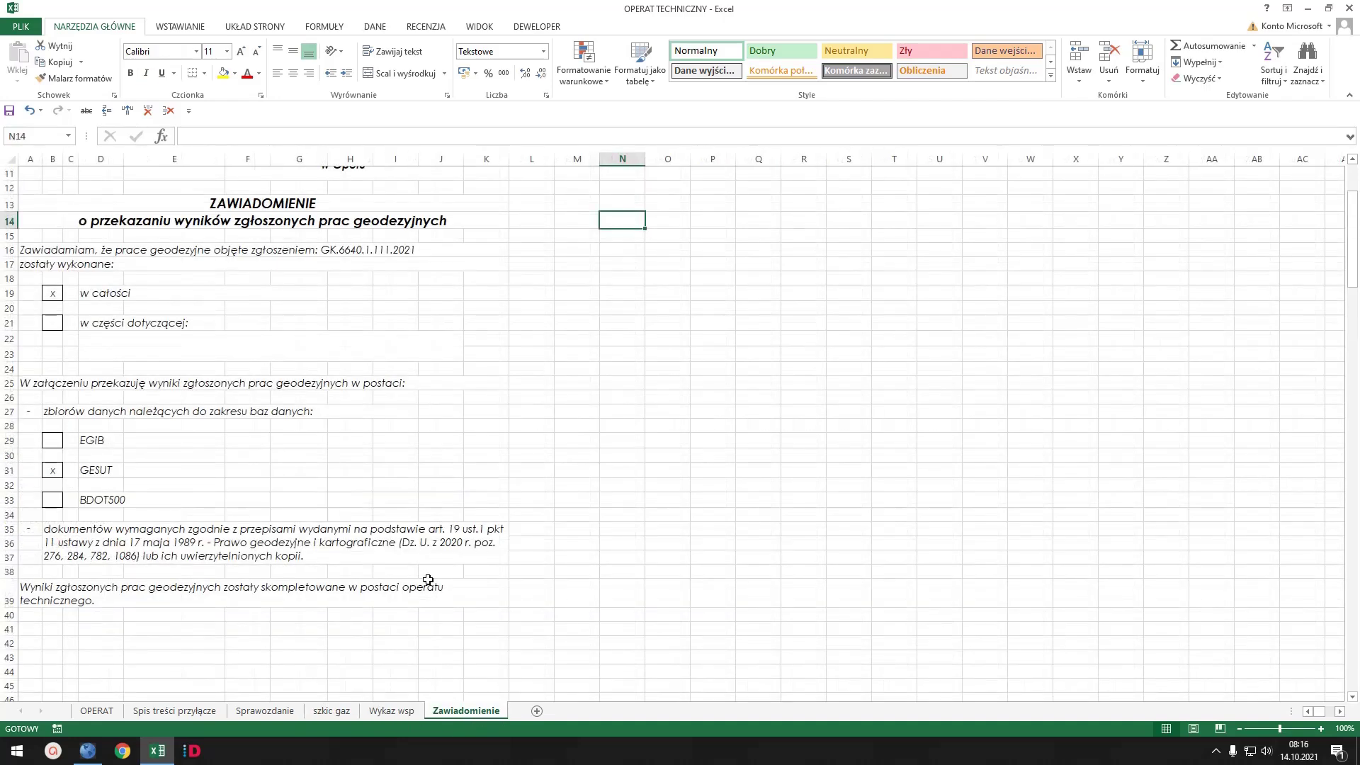
{"action": "scroll", "coordinate": [407, 474], "scroll_direction": "down", "scroll_amount": 4}
{"action": "scroll", "coordinate": [407, 474], "scroll_direction": "up", "scroll_amount": 4}
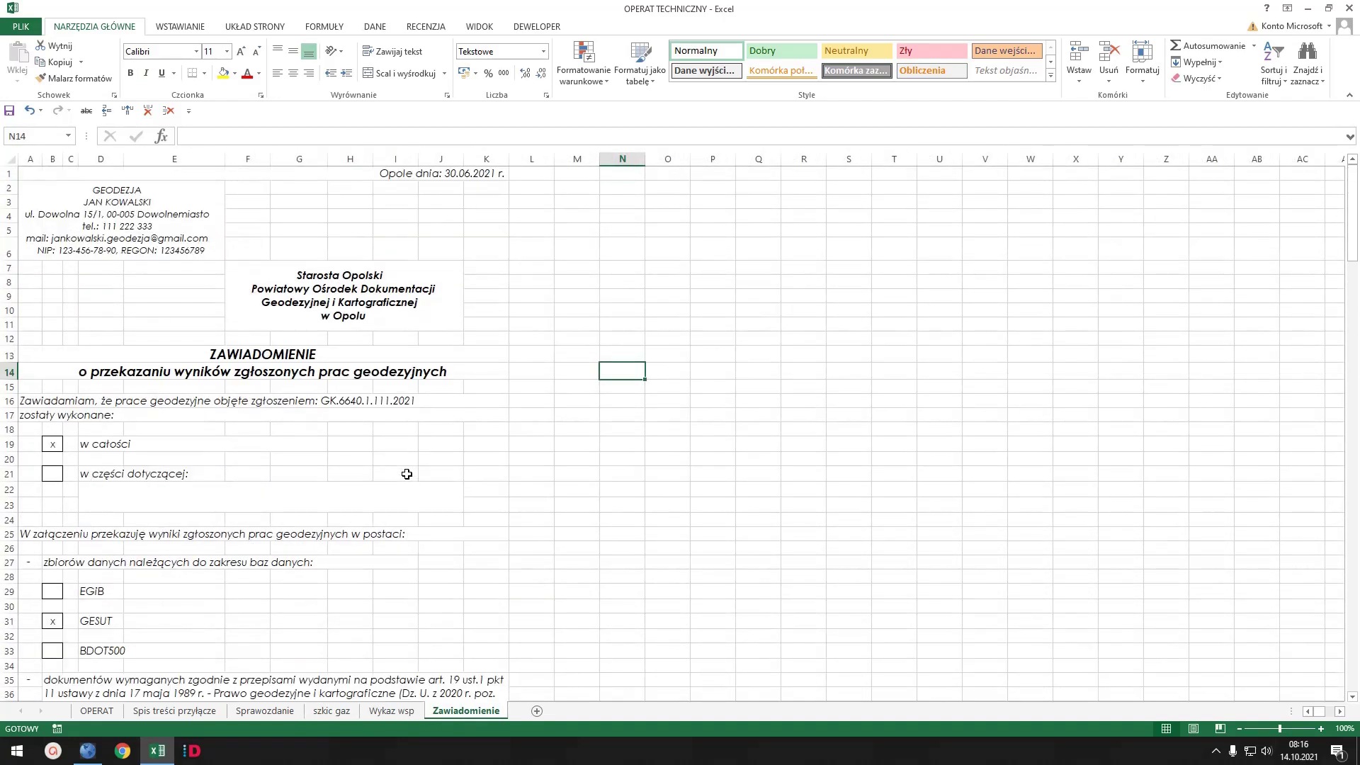
{"action": "scroll", "coordinate": [407, 474], "scroll_direction": "down", "scroll_amount": 4}
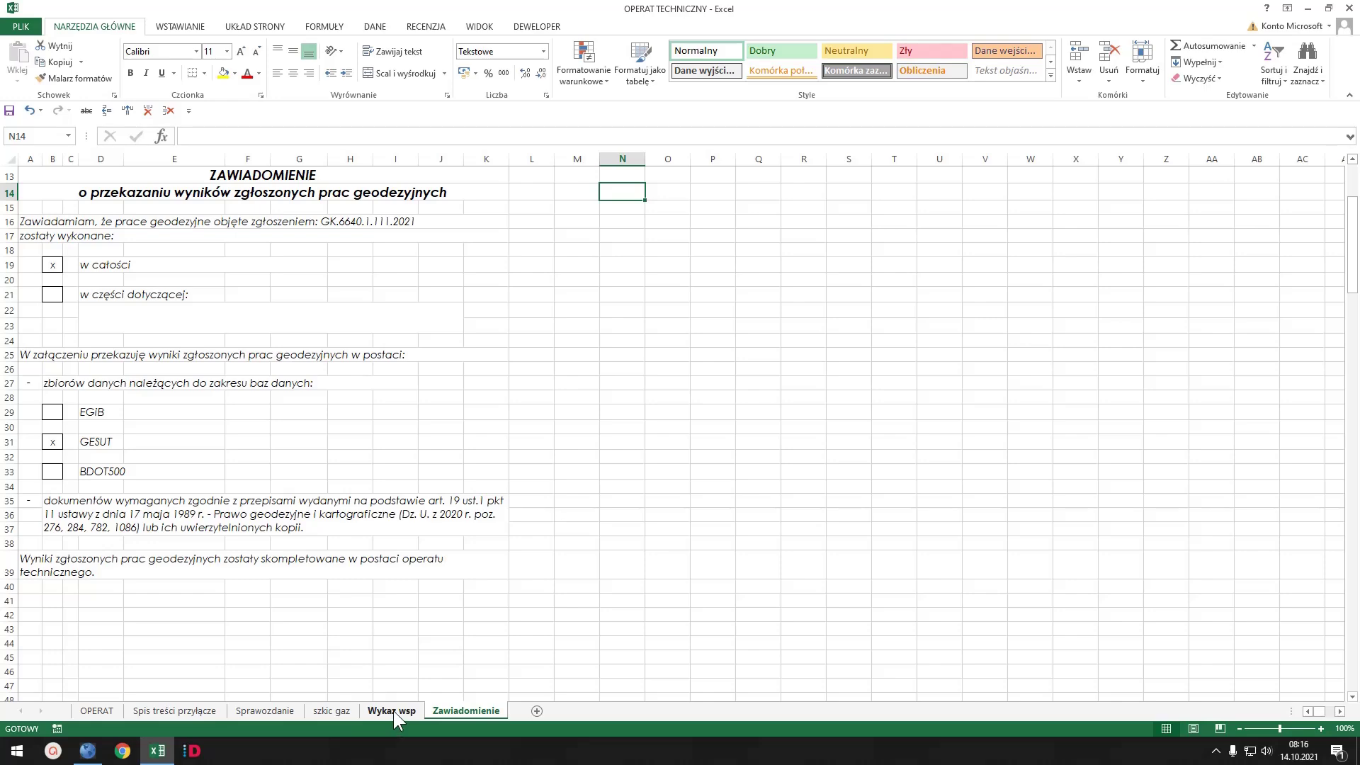
{"action": "left_click", "coordinate": [393, 712]}
{"action": "left_click", "coordinate": [330, 711]}
{"action": "left_click", "coordinate": [263, 713]}
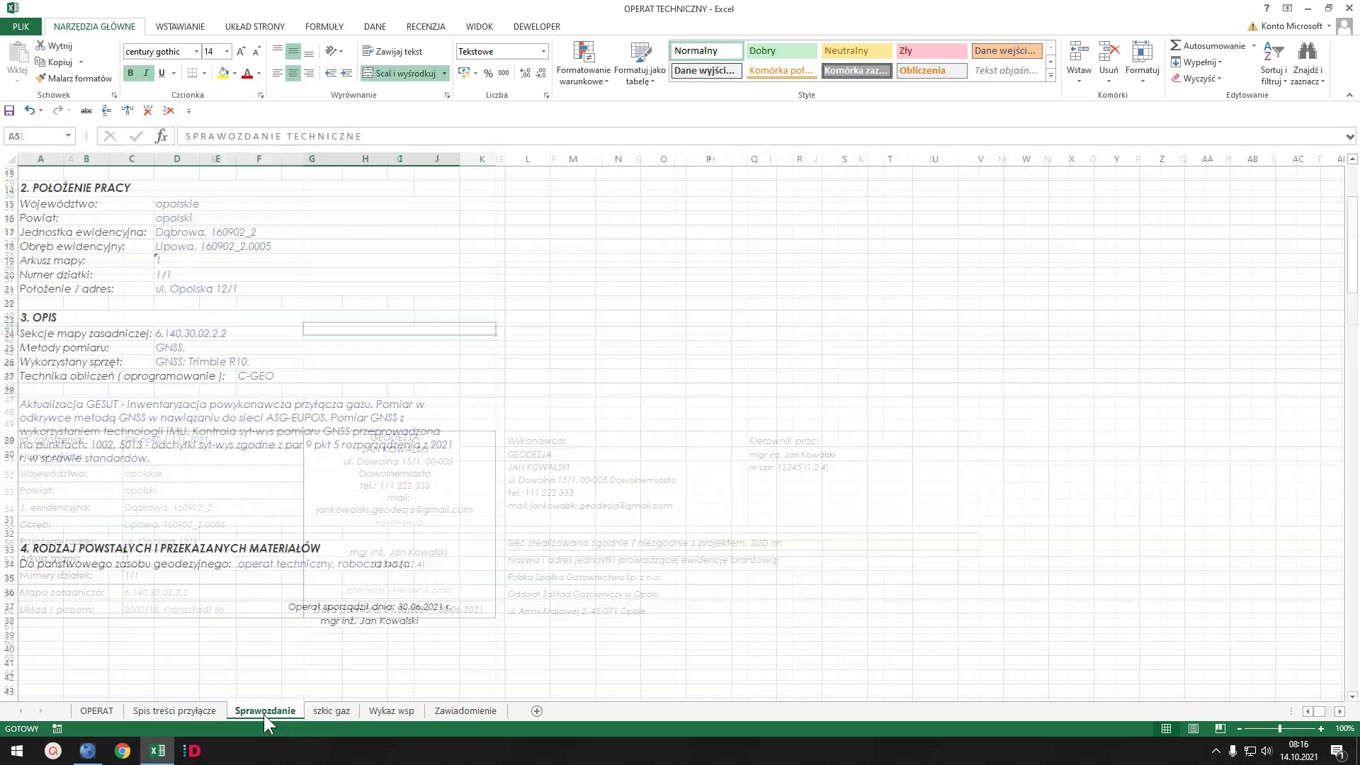
{"action": "left_click", "coordinate": [185, 711]}
{"action": "left_click", "coordinate": [116, 712]}
{"action": "left_click", "coordinate": [164, 226]}
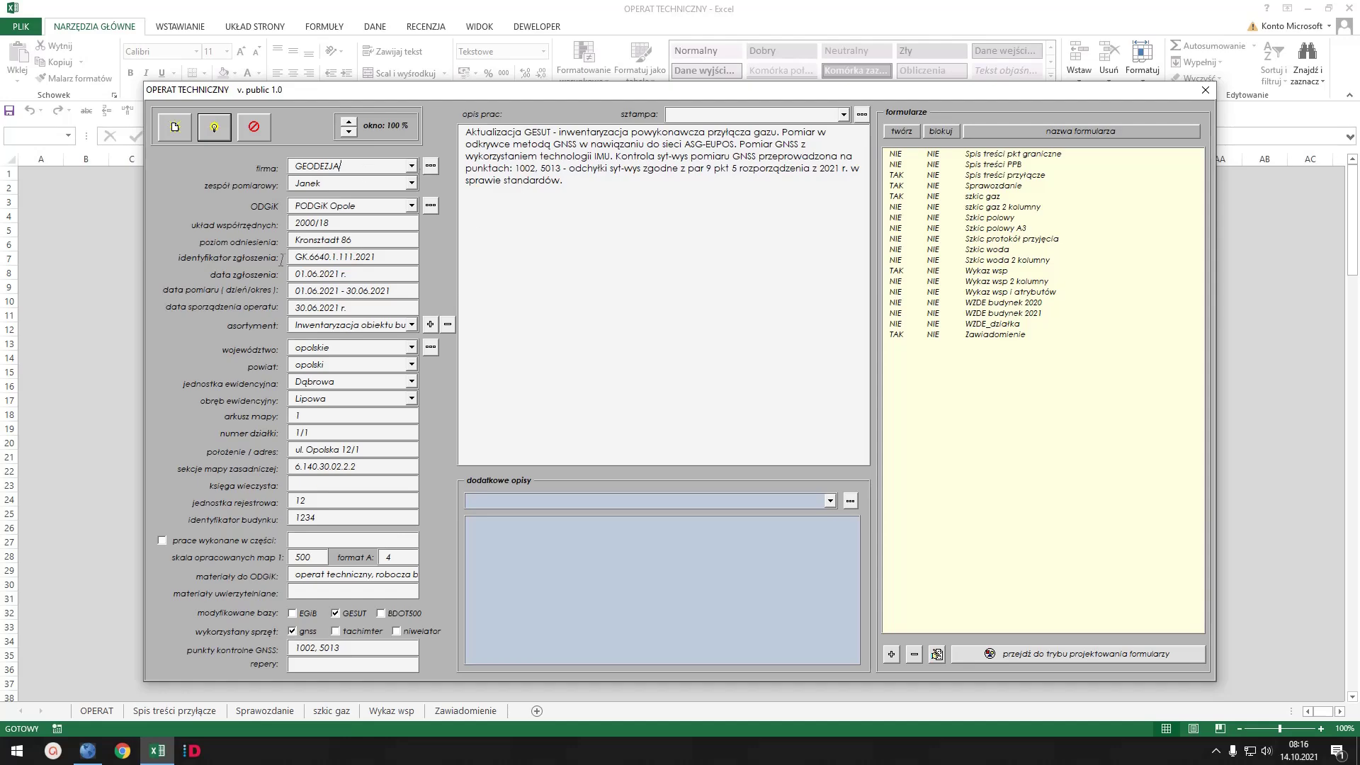
{"action": "left_click", "coordinate": [253, 126]}
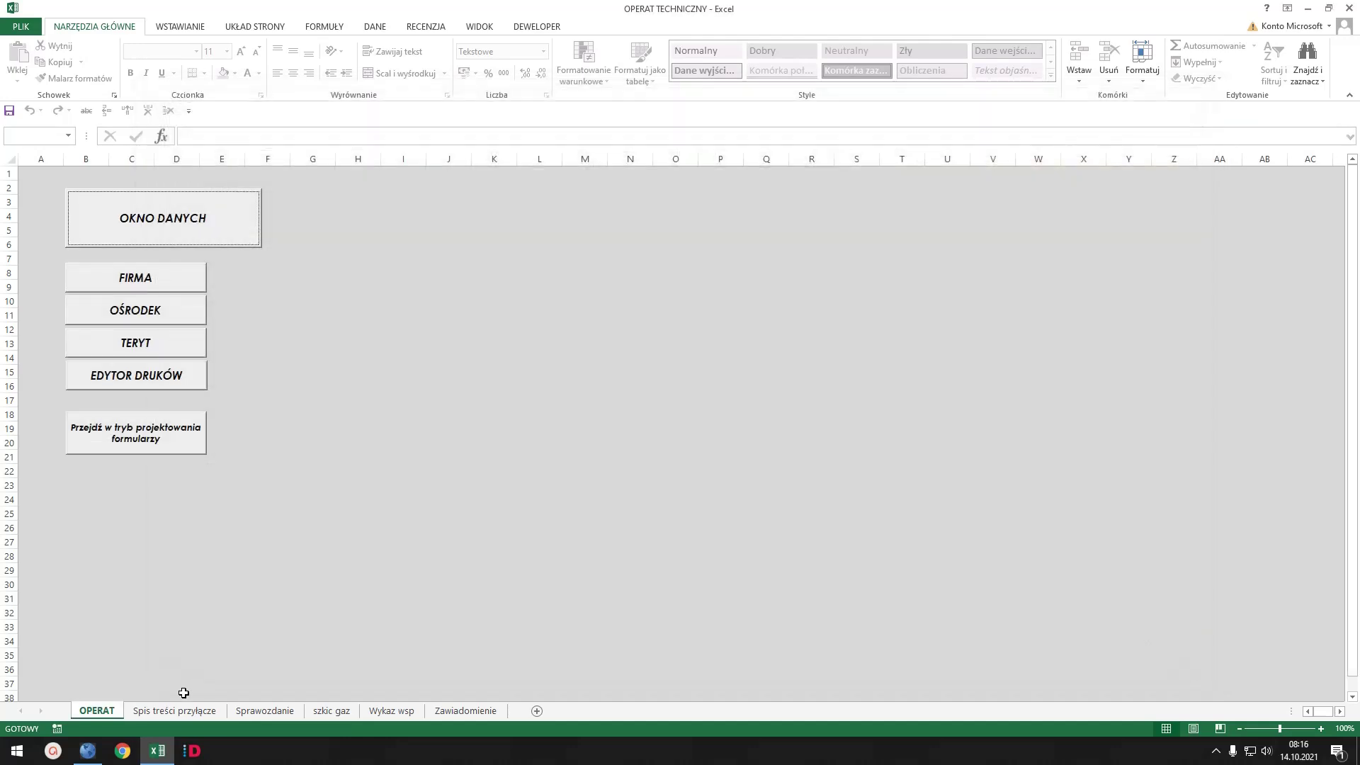
{"action": "left_click", "coordinate": [175, 711]}
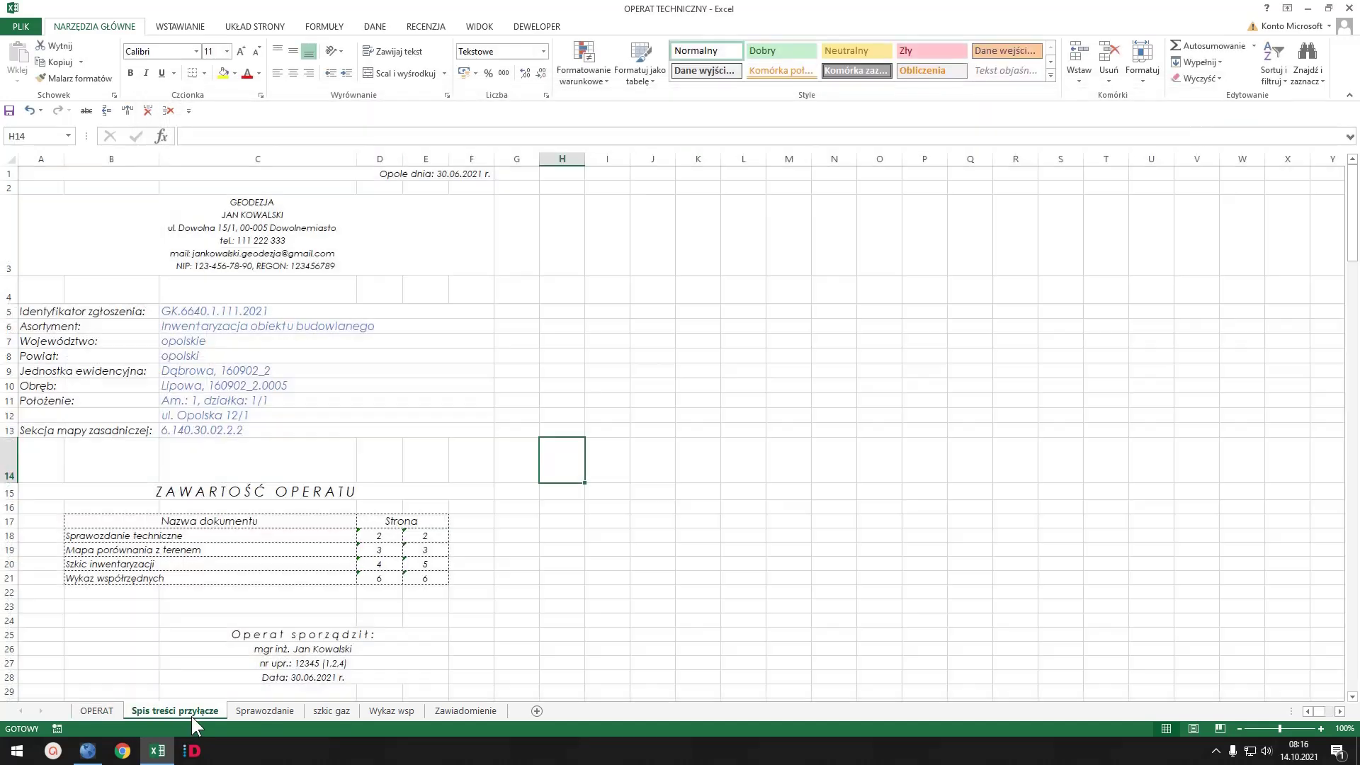
{"action": "left_click", "coordinate": [188, 314]}
{"action": "left_click", "coordinate": [190, 326]}
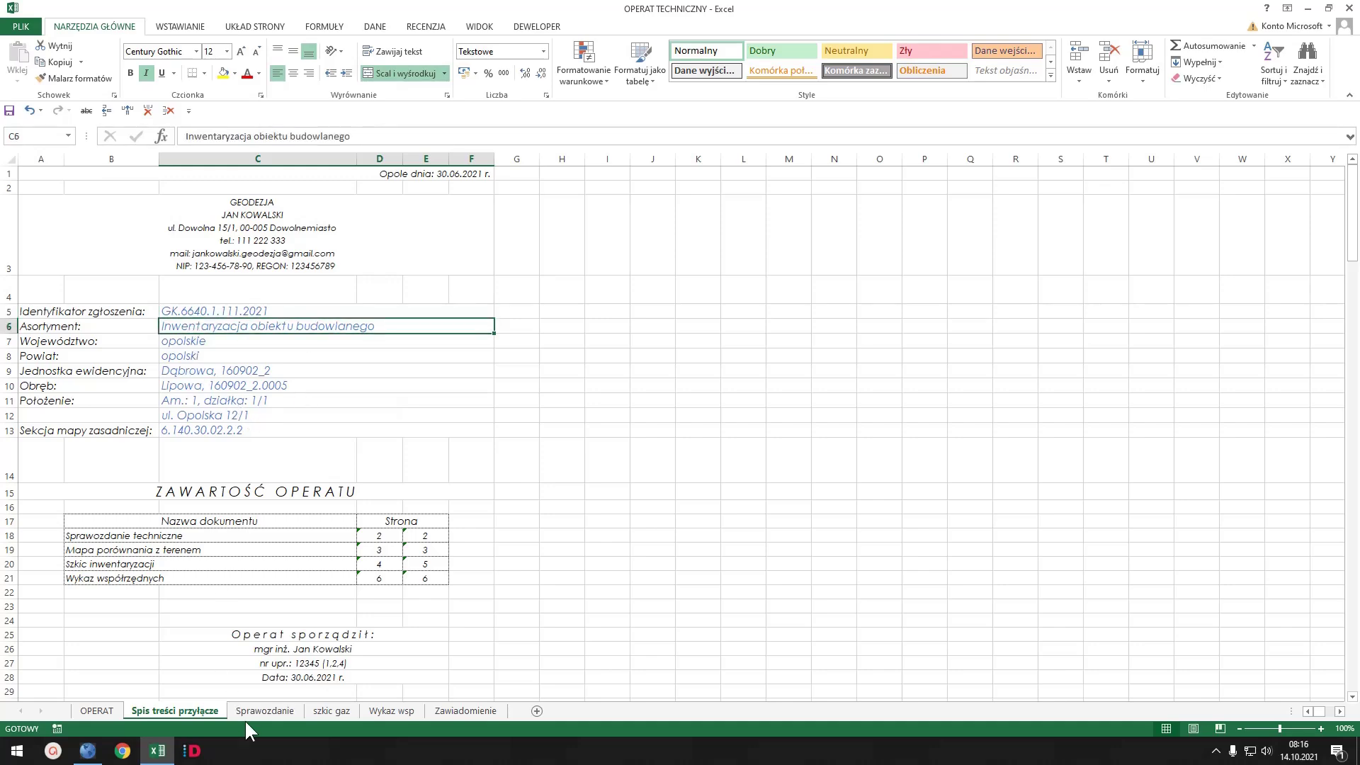
{"action": "left_click", "coordinate": [270, 708]}
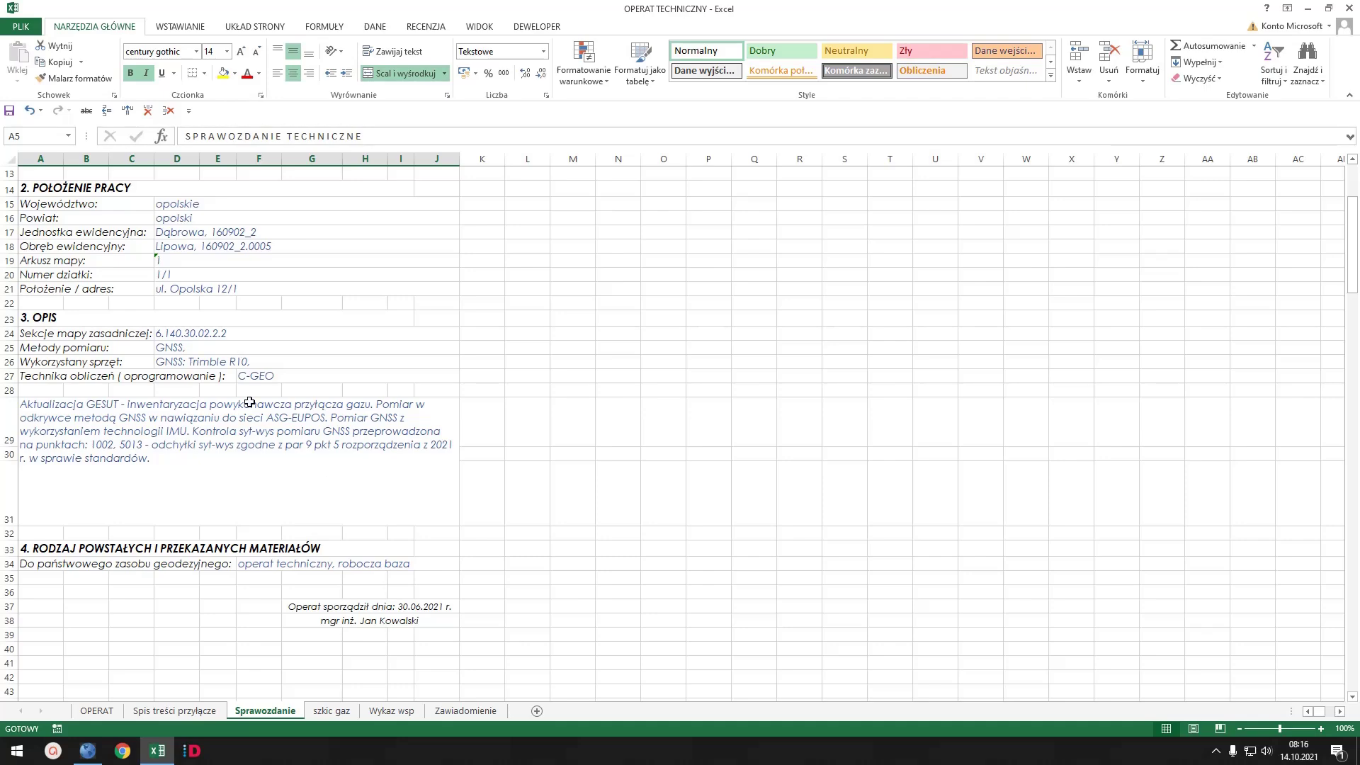
{"action": "scroll", "coordinate": [358, 366], "scroll_direction": "up", "scroll_amount": 3}
{"action": "scroll", "coordinate": [358, 366], "scroll_direction": "up", "scroll_amount": 2}
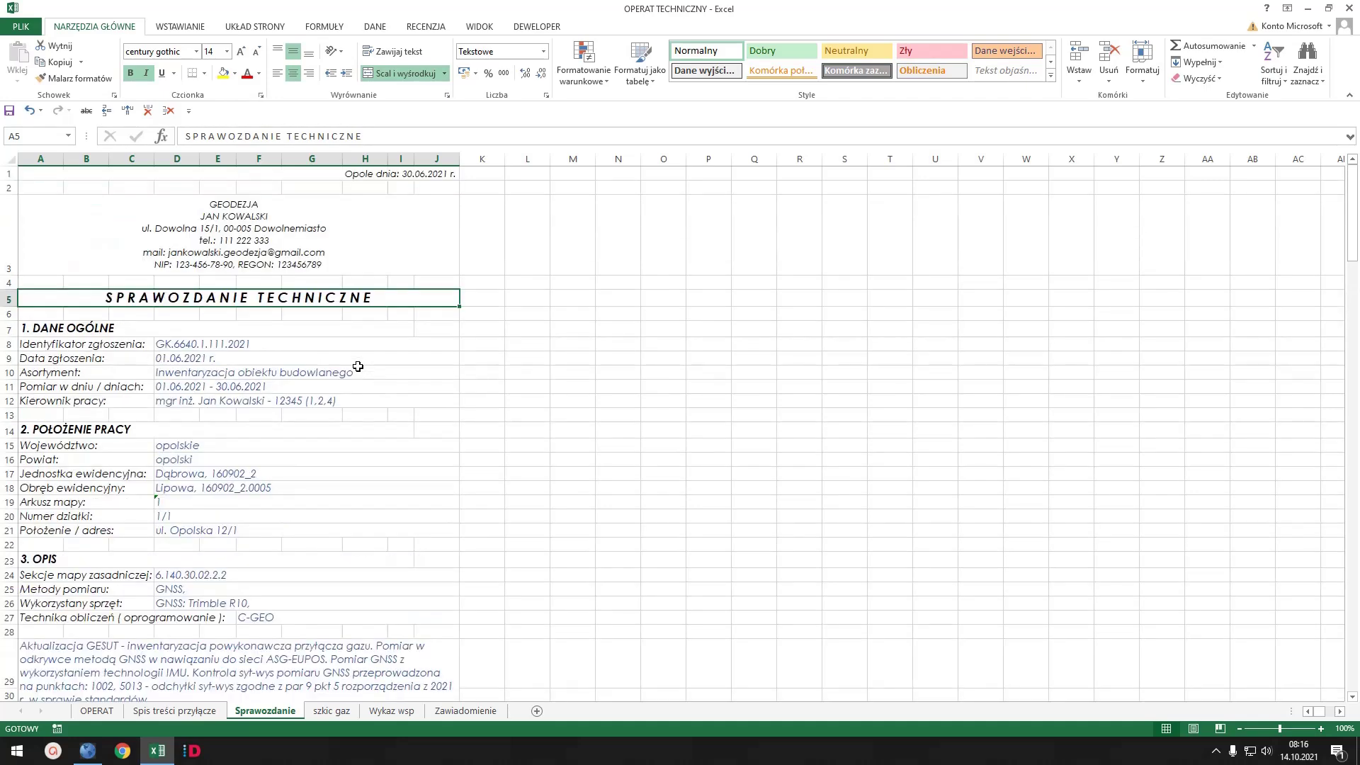
{"action": "scroll", "coordinate": [357, 473], "scroll_direction": "down", "scroll_amount": 3}
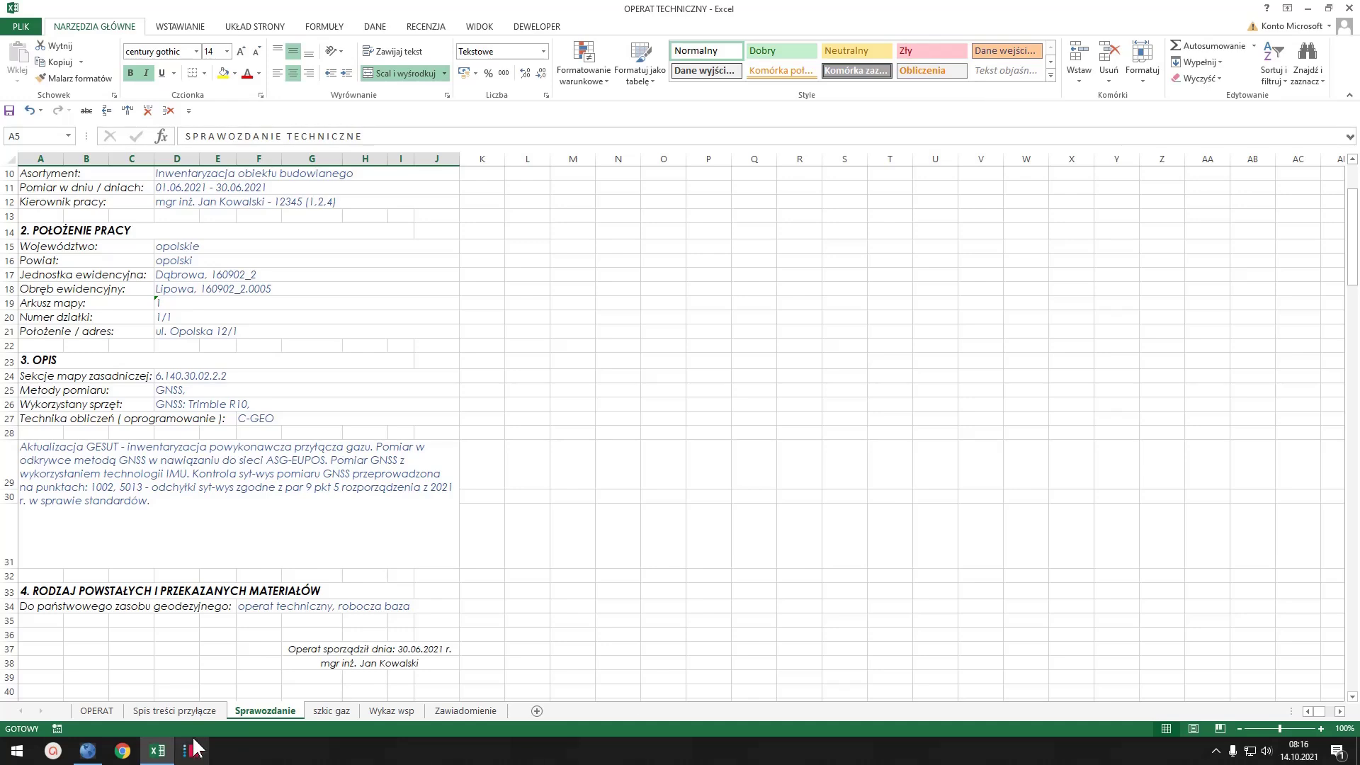
{"action": "left_click", "coordinate": [175, 711]}
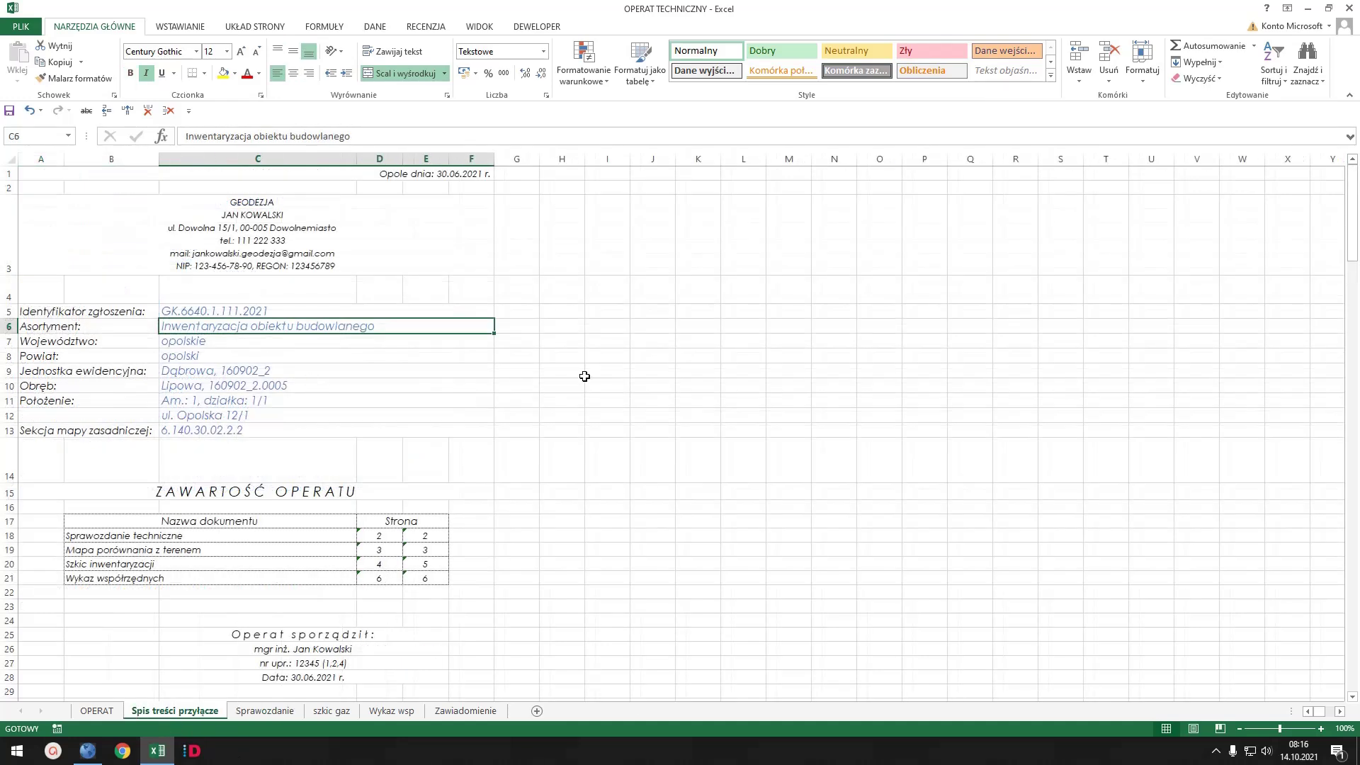
{"action": "left_click", "coordinate": [287, 710]}
- Show the WYKAZ WSPÓŁRZĘDNYCH header at the top of the szkic gaz sheet
{"action": "left_click", "coordinate": [331, 710]}
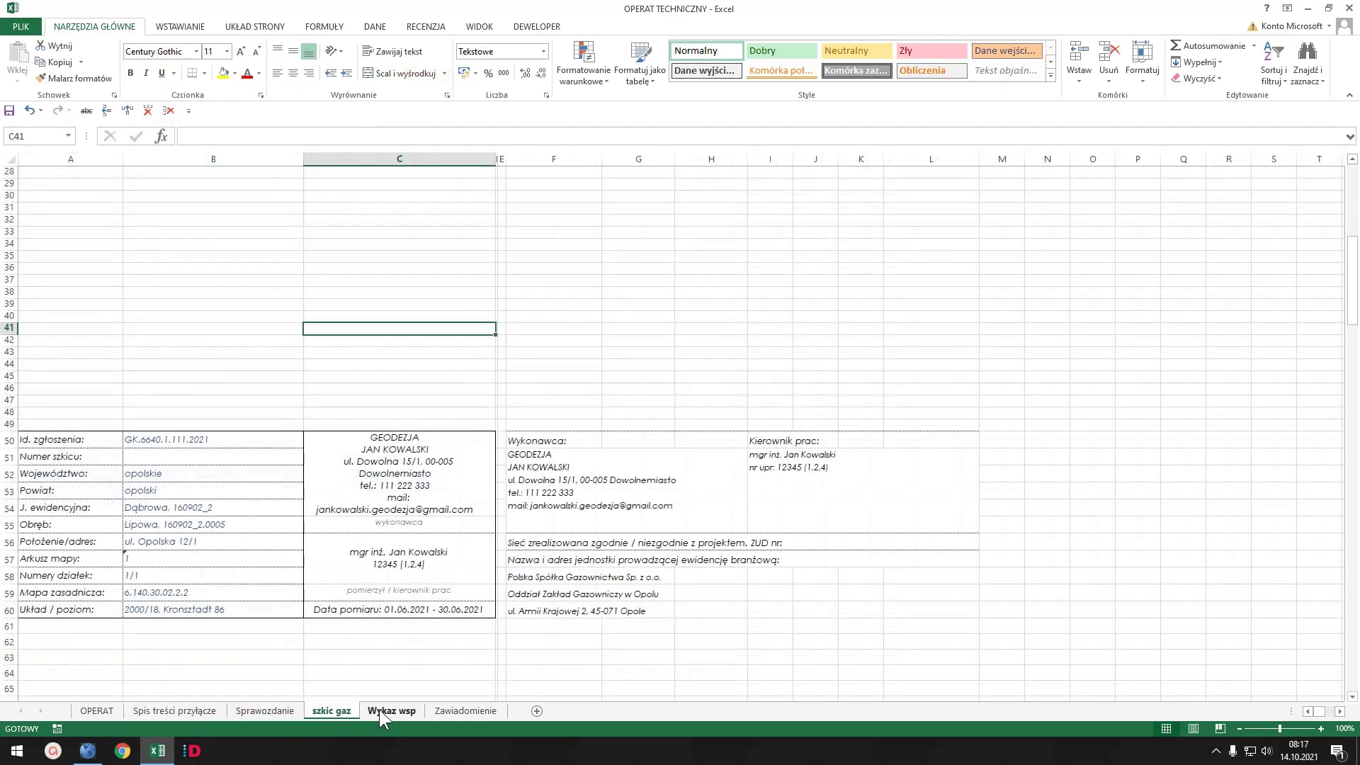
{"action": "left_click", "coordinate": [380, 709]}
{"action": "left_click", "coordinate": [337, 711]}
{"action": "scroll", "coordinate": [483, 387], "scroll_direction": "up", "scroll_amount": 9}
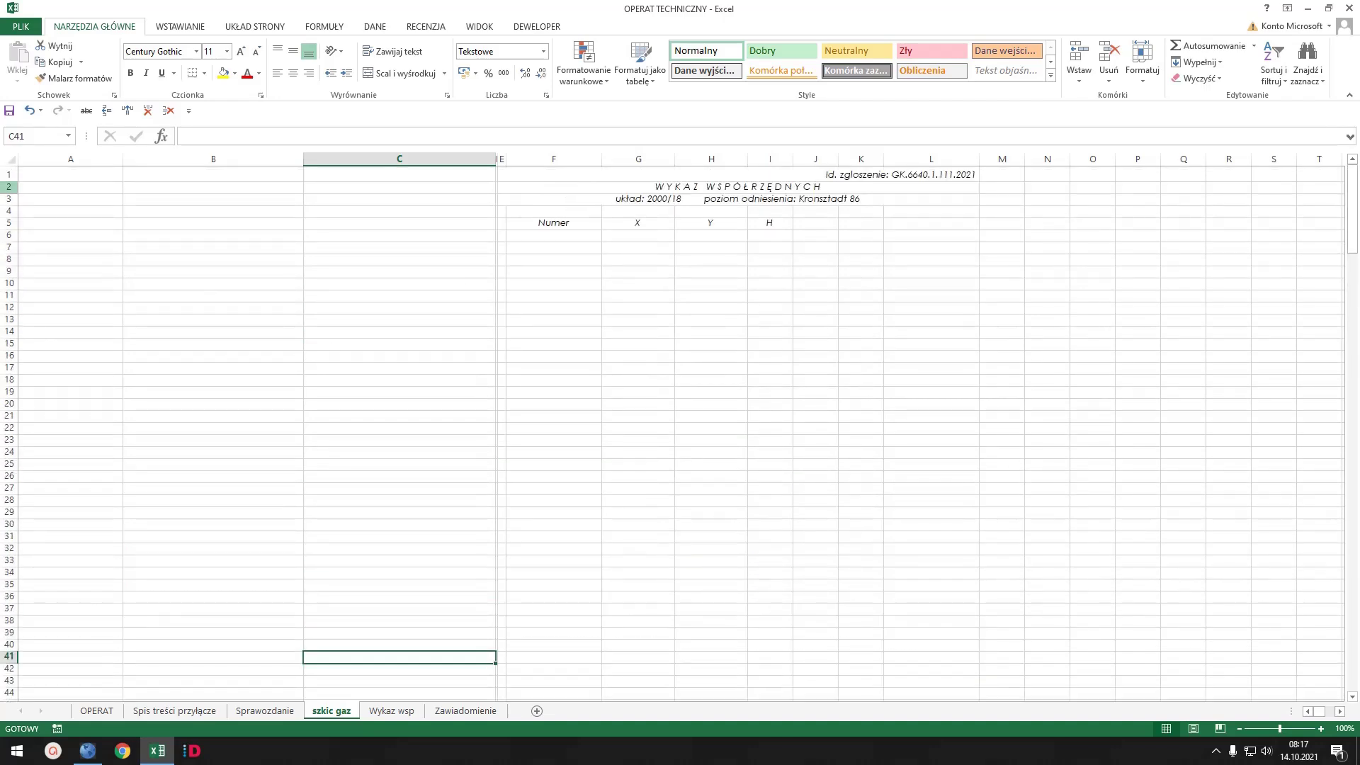
- In C-GEO, generate the coordinate list report of the measured points
{"action": "key", "text": "alt+Tab"}
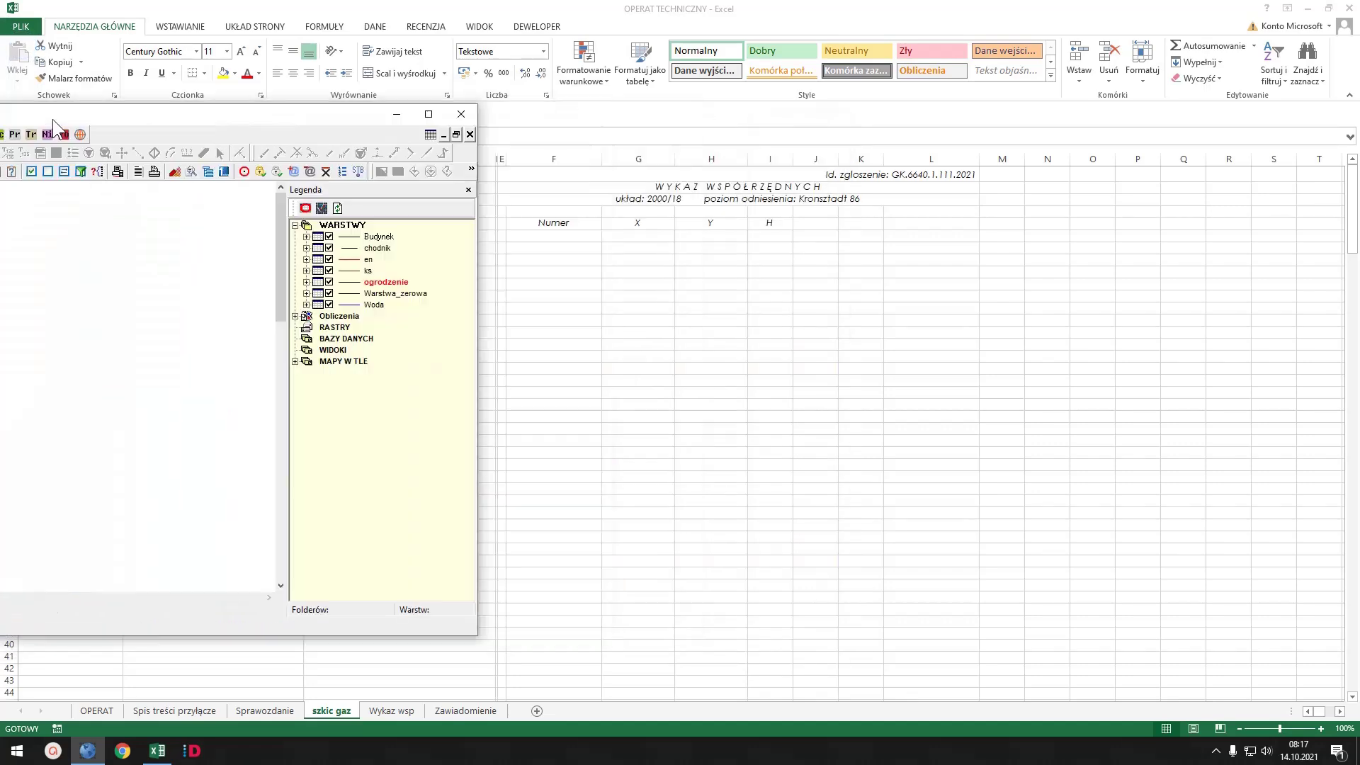
{"action": "left_click_drag", "start_coordinate": [500, 131], "coordinate": [729, 131]}
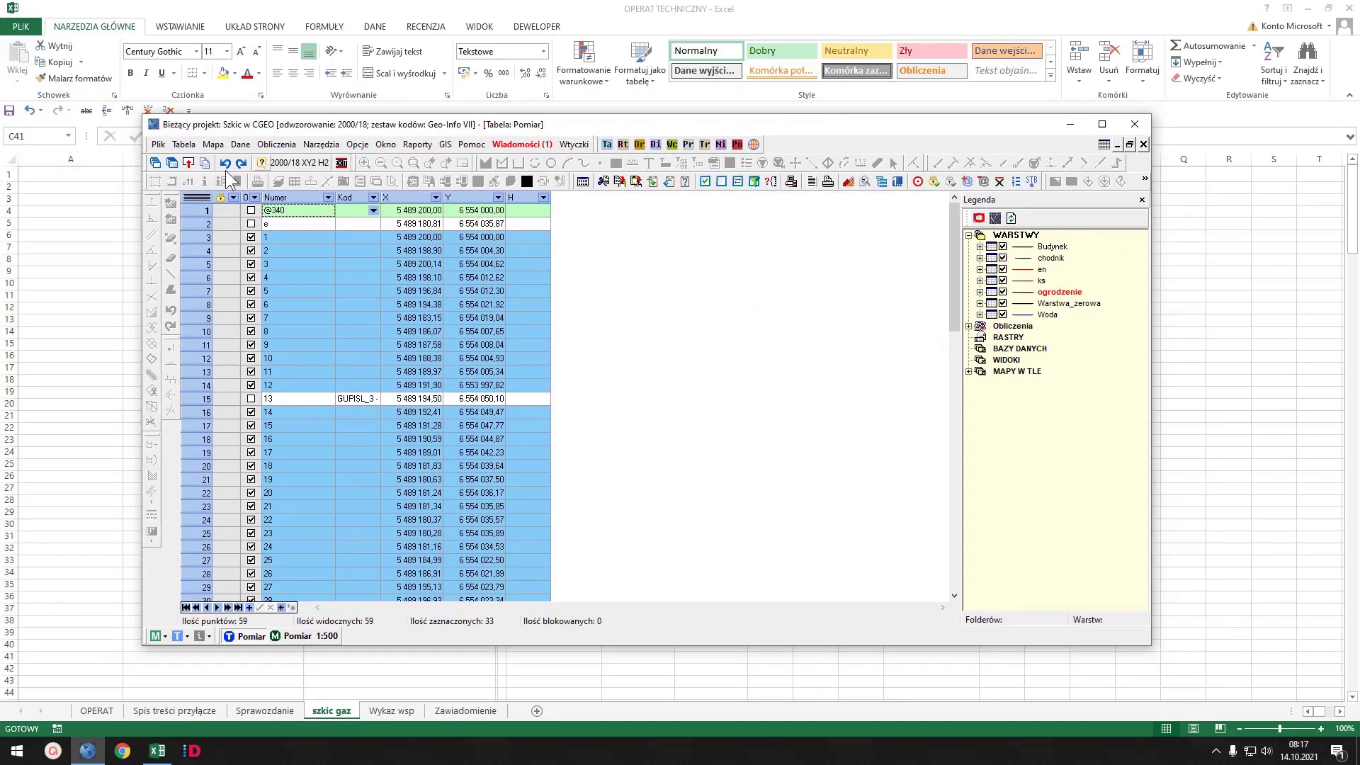
{"action": "left_click", "coordinate": [828, 183]}
{"action": "left_click", "coordinate": [834, 520]}
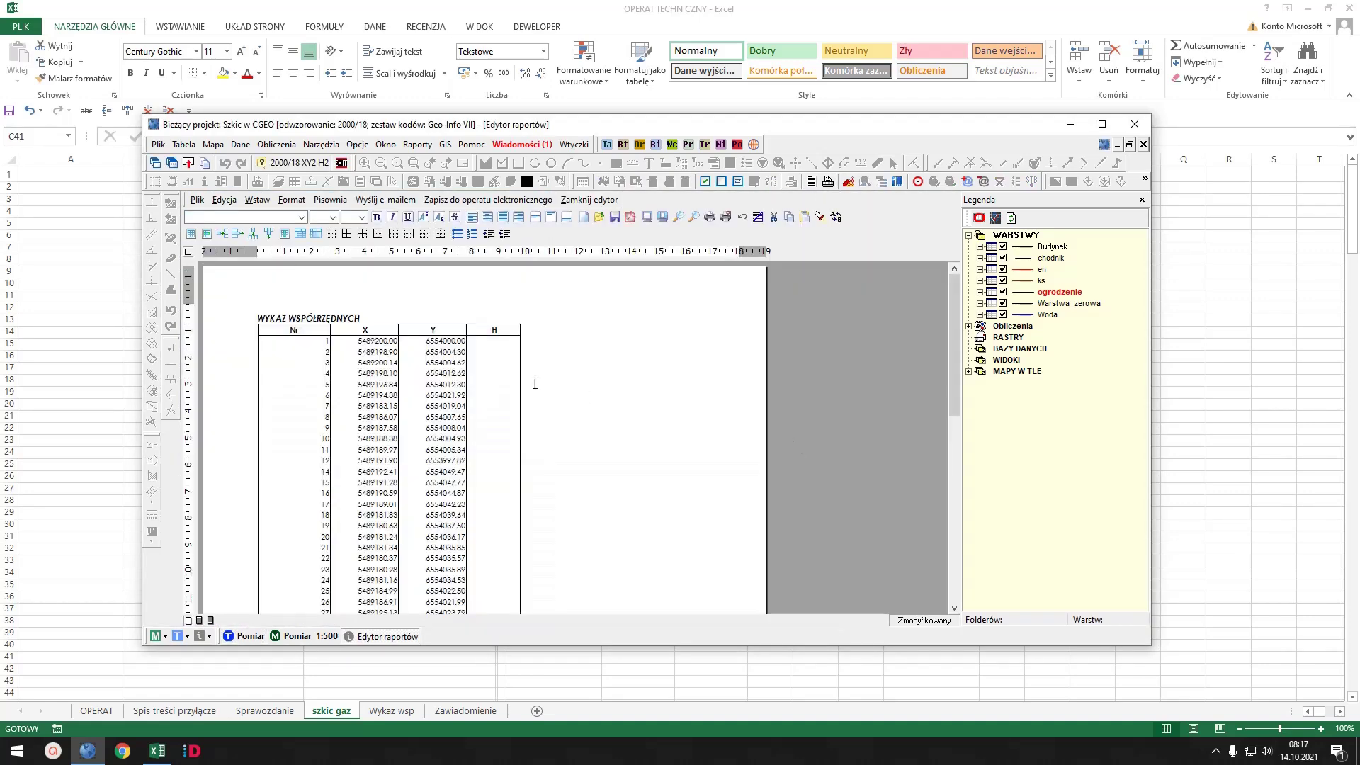
- Select and copy the report's 34-point WYKAZ WSPÓŁRZĘDNYCH table for Excel
{"action": "left_click", "coordinate": [535, 383]}
{"action": "scroll", "coordinate": [536, 382], "scroll_direction": "down", "scroll_amount": 3}
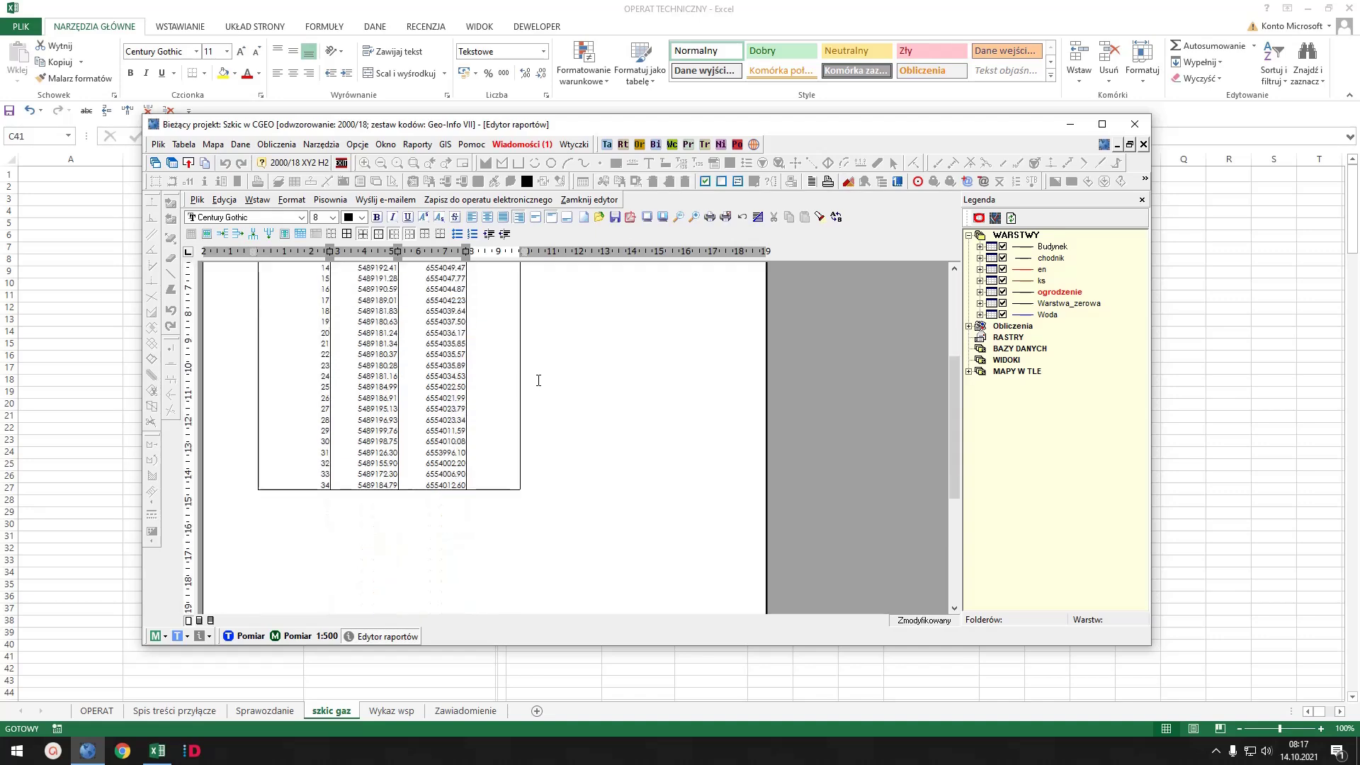
{"action": "left_click_drag", "start_coordinate": [498, 486], "coordinate": [290, 322]}
{"action": "key", "text": "ctrl+c"}
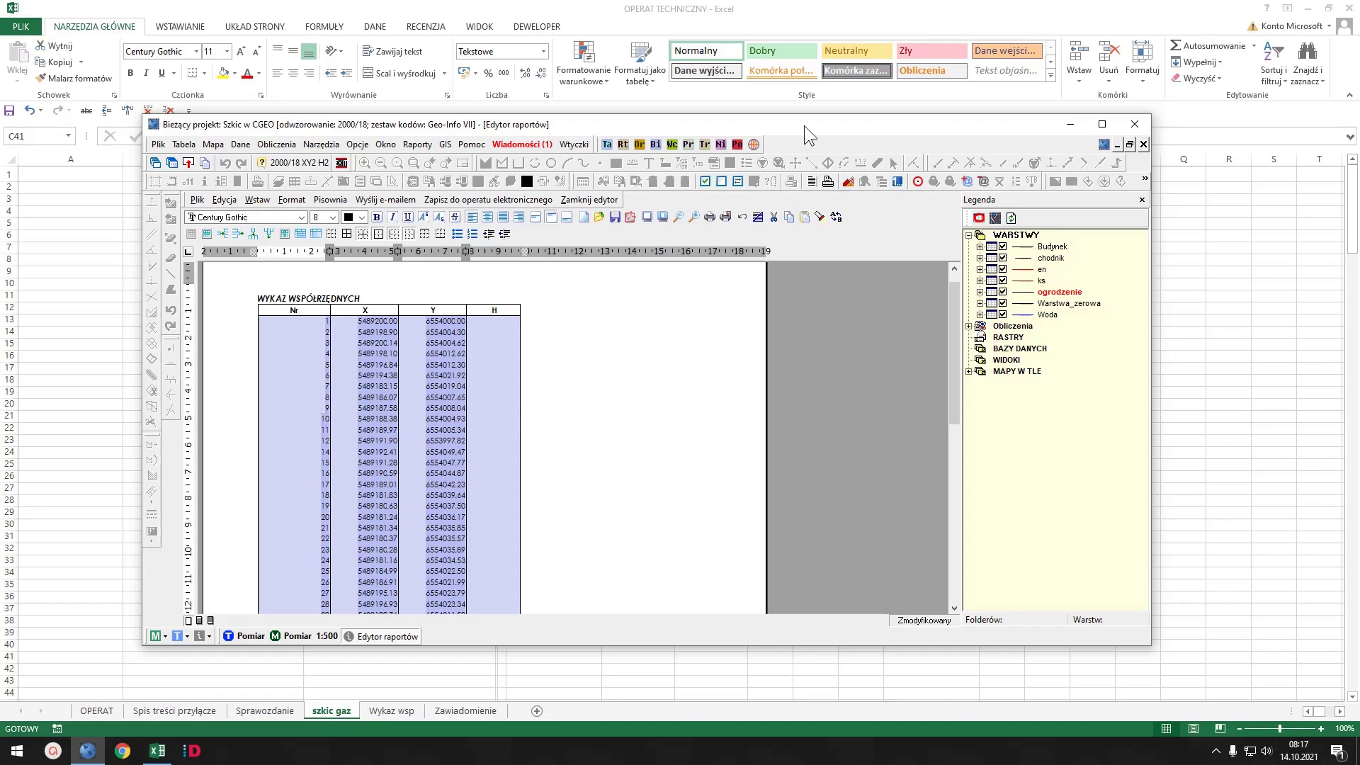
{"action": "key", "text": "alt+Tab"}
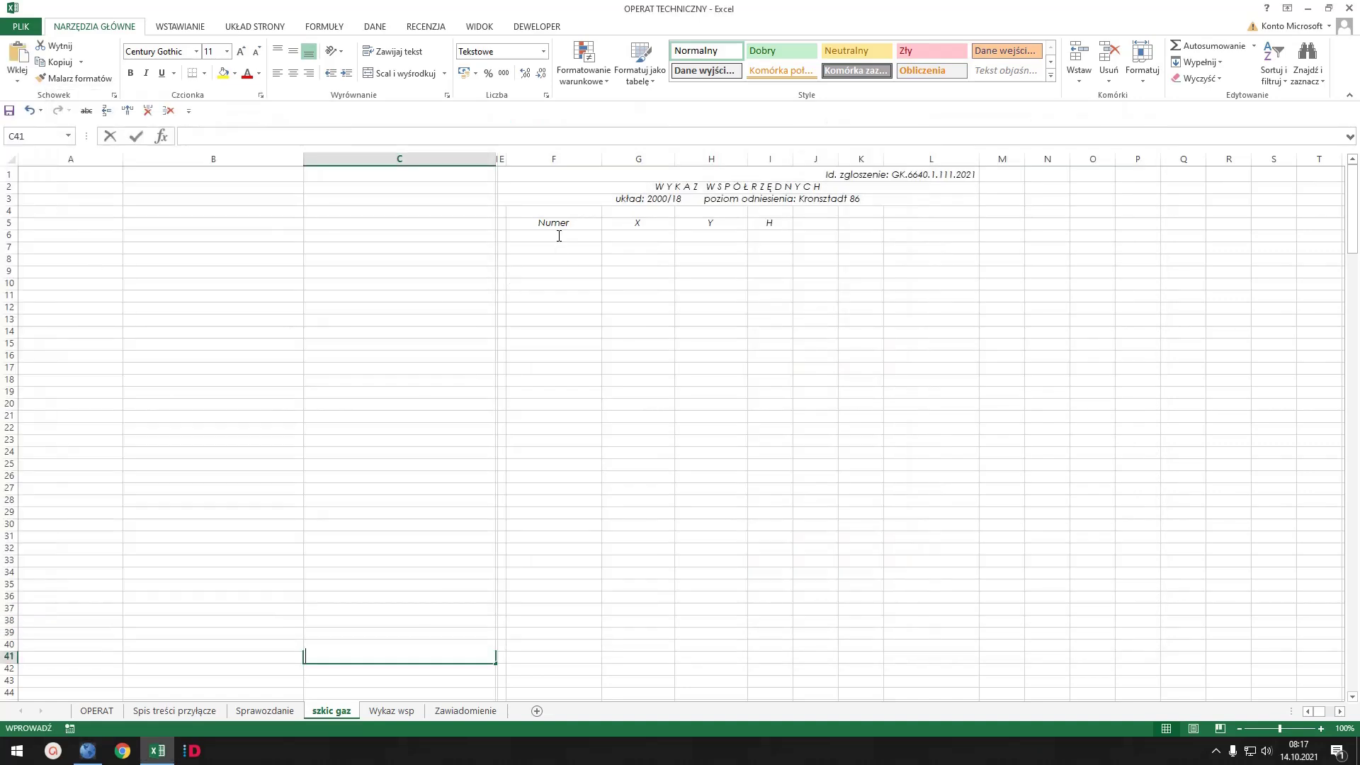
- Paste the C-GEO coordinates into szkic gaz at F6 and Wykaz wsp at B7
{"action": "left_click", "coordinate": [559, 236]}
{"action": "key", "text": "ctrl+v"}
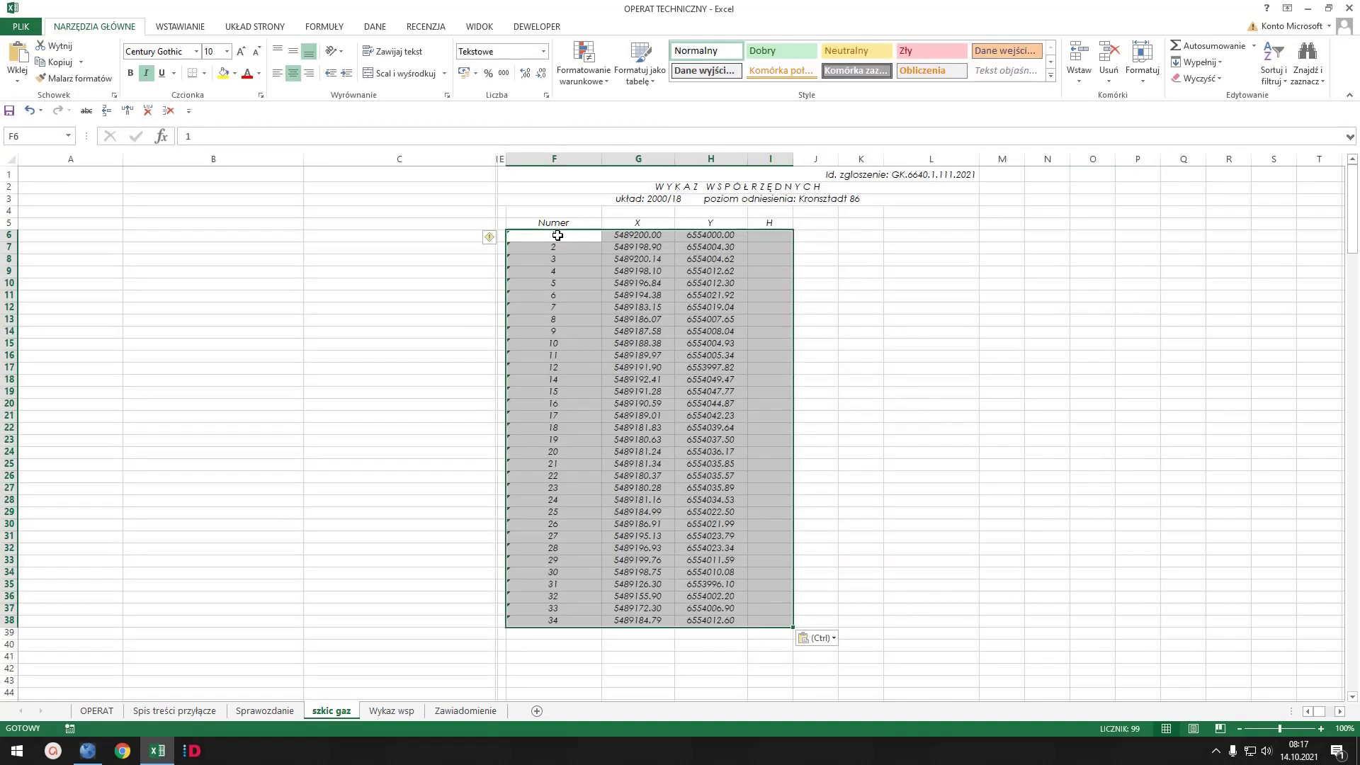
{"action": "left_click", "coordinate": [941, 319]}
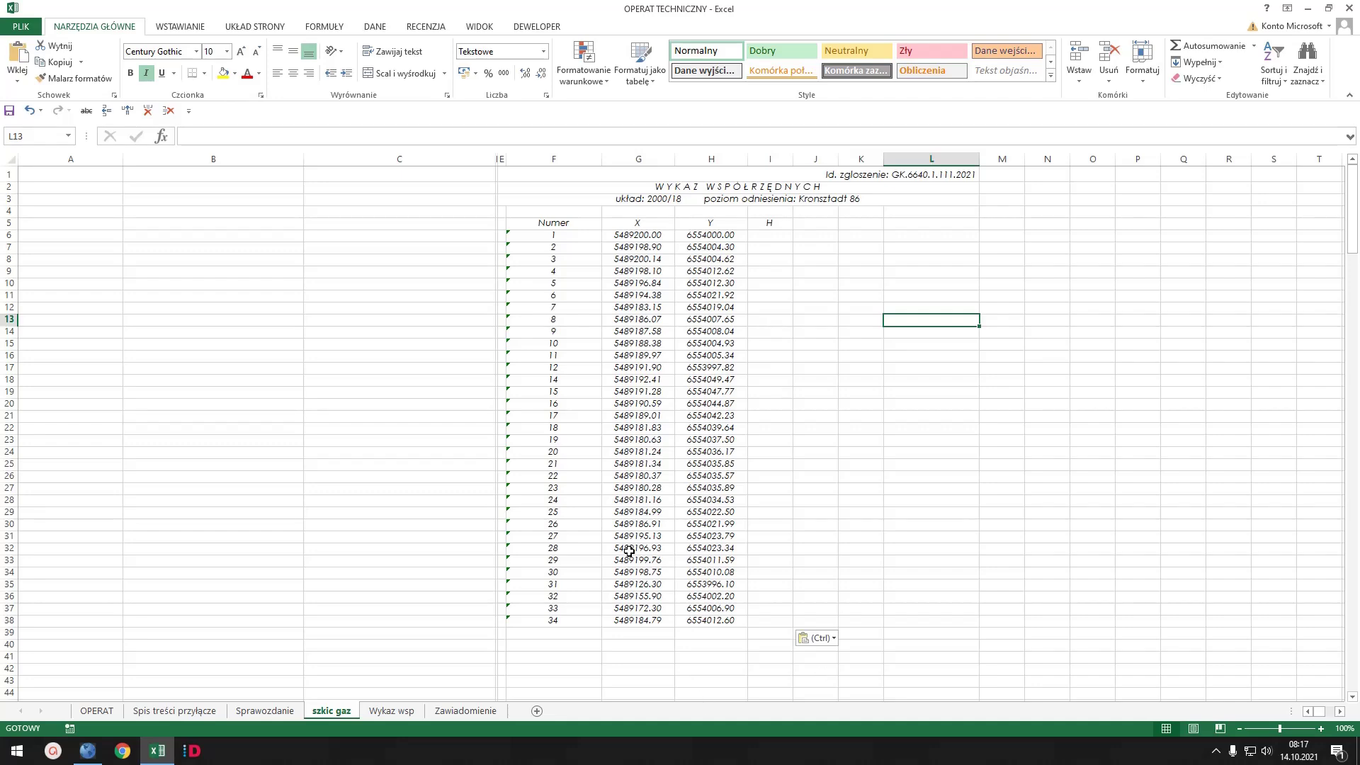
{"action": "left_click", "coordinate": [393, 711]}
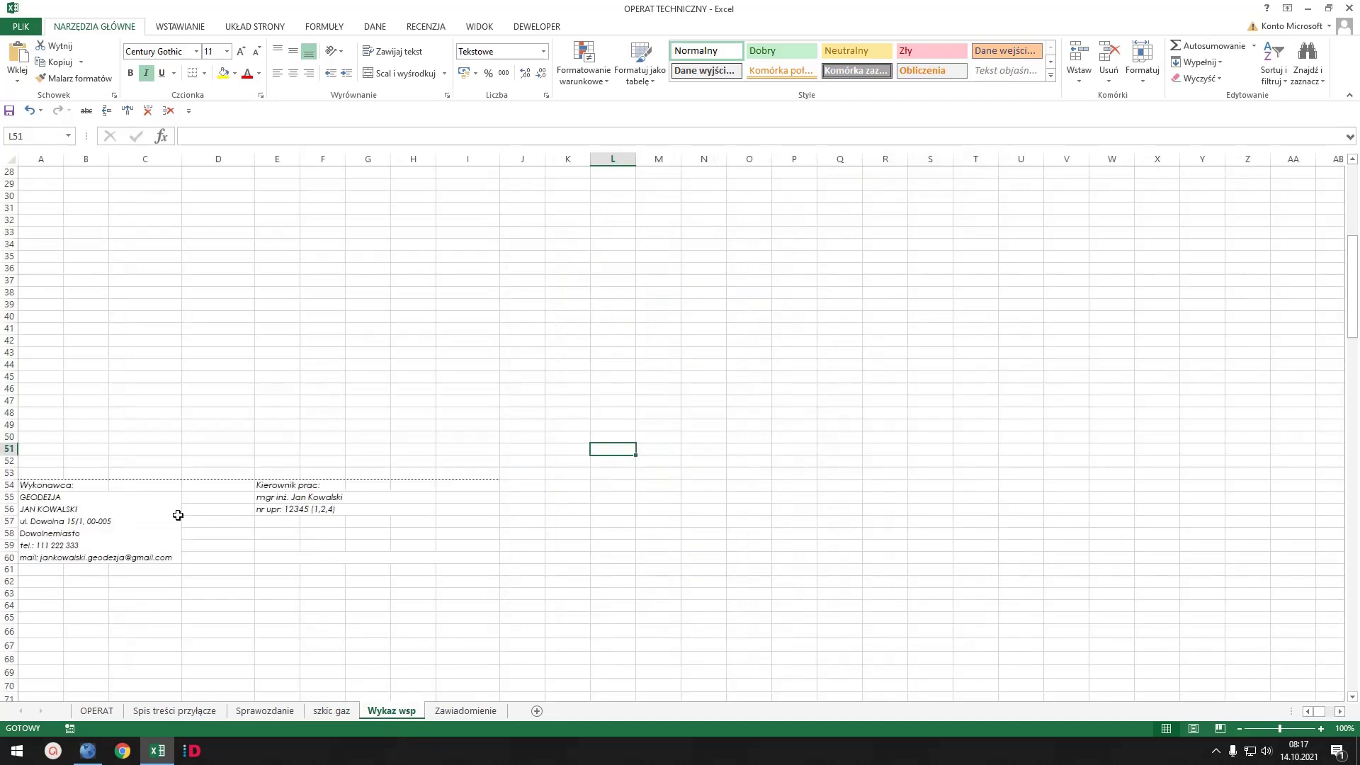
{"action": "scroll", "coordinate": [106, 300], "scroll_direction": "up", "scroll_amount": 9}
{"action": "left_click", "coordinate": [97, 304]}
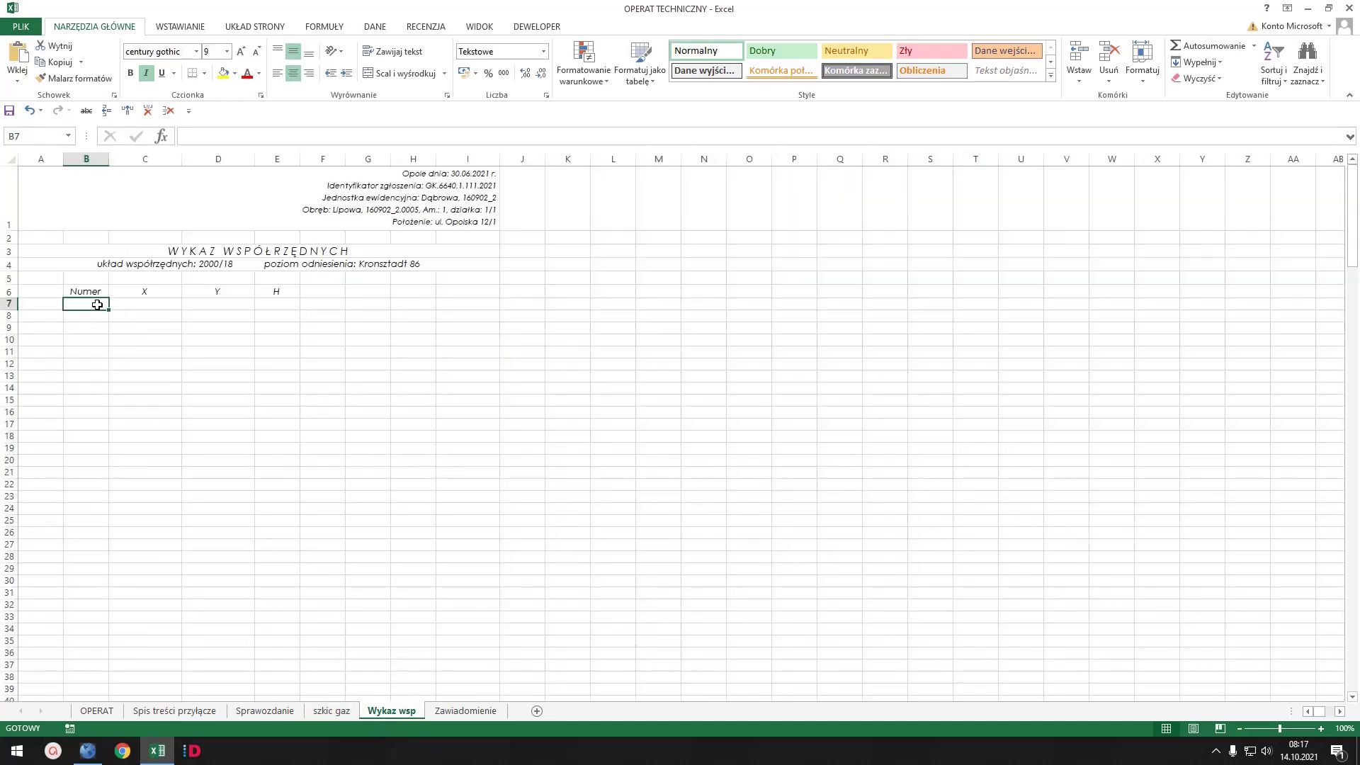
{"action": "key", "text": "ctrl+v"}
{"action": "left_click", "coordinate": [417, 412]}
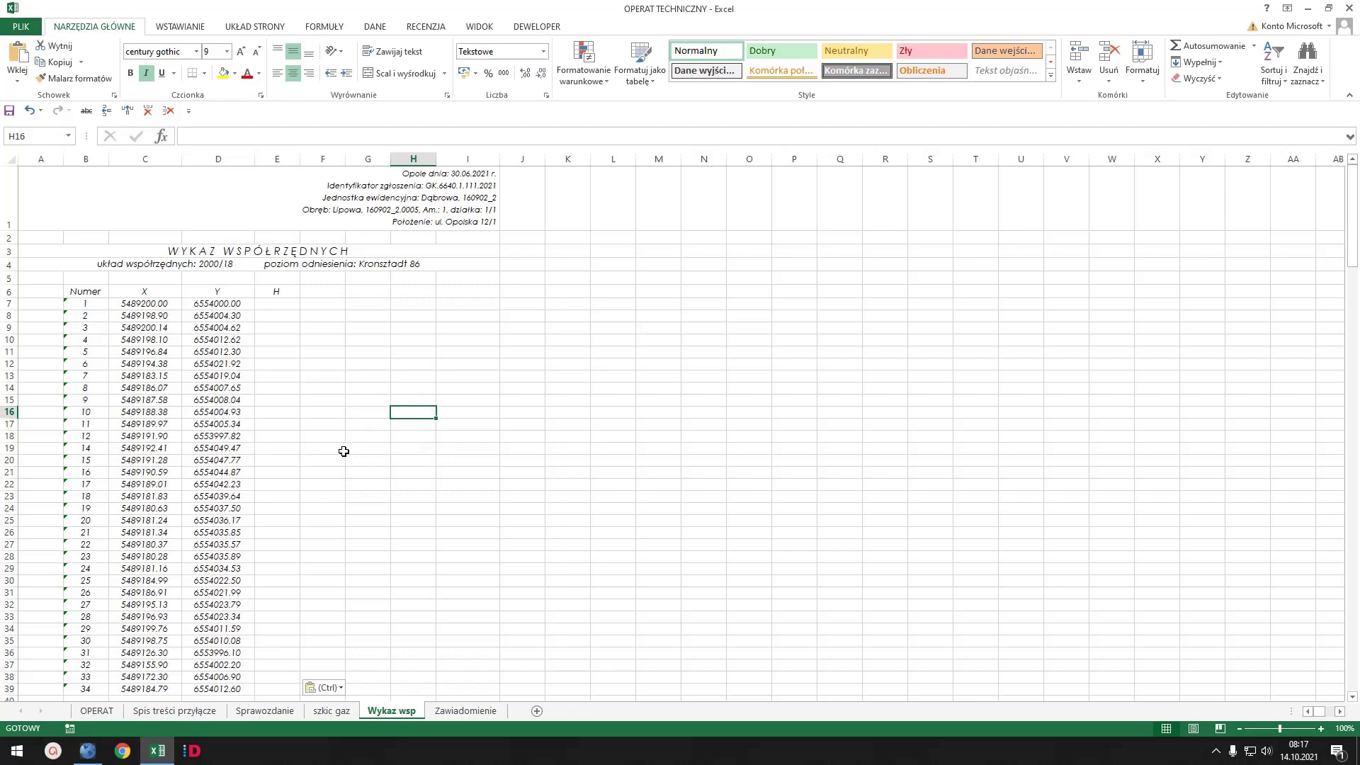
{"action": "scroll", "coordinate": [345, 451], "scroll_direction": "down", "scroll_amount": 6}
{"action": "scroll", "coordinate": [345, 451], "scroll_direction": "up", "scroll_amount": 6}
- Enter sketch number 1 in szkic gaz cell B51, then go to the OPERAT sheet
{"action": "left_click", "coordinate": [339, 715]}
{"action": "scroll", "coordinate": [753, 361], "scroll_direction": "down", "scroll_amount": 5}
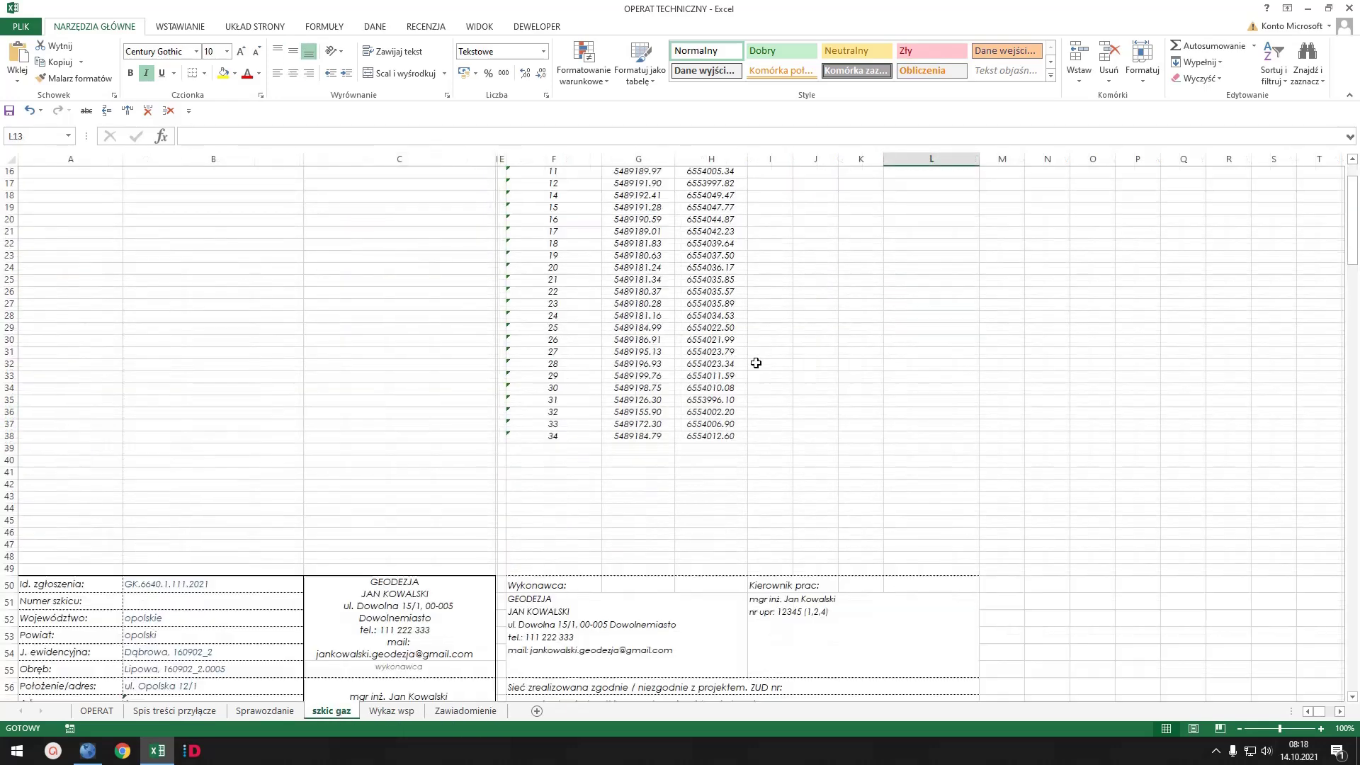
{"action": "left_click", "coordinate": [153, 605]}
{"action": "type", "text": "1"}
{"action": "key", "text": "Return"}
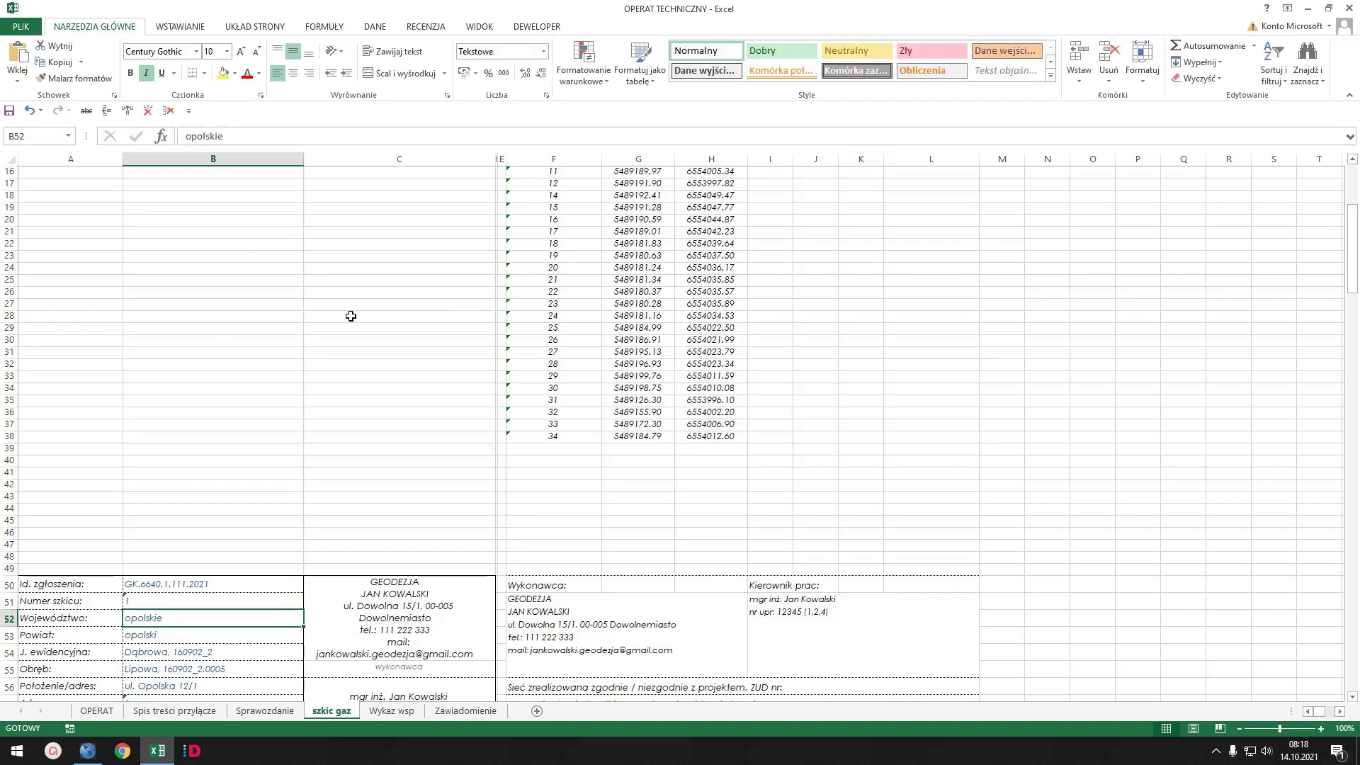
{"action": "scroll", "coordinate": [533, 405], "scroll_direction": "down", "scroll_amount": 4}
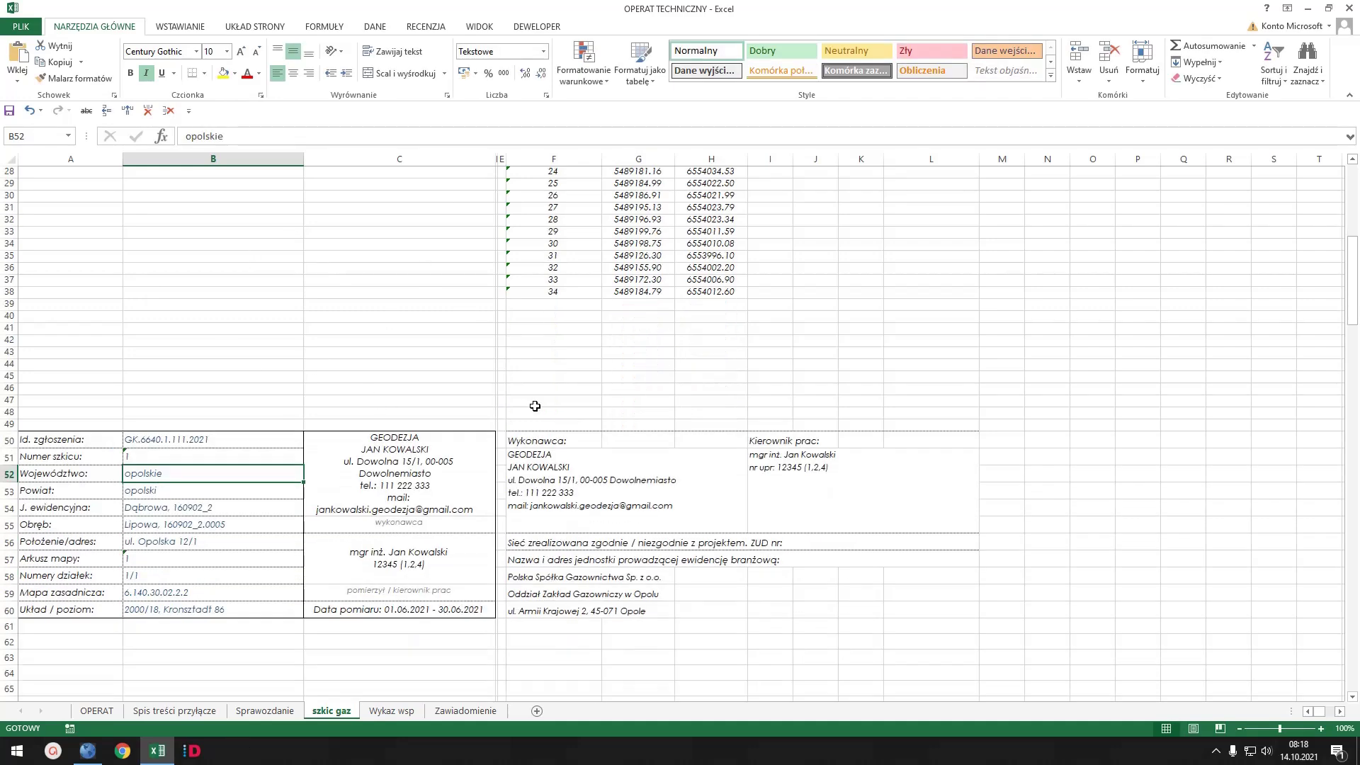
{"action": "scroll", "coordinate": [350, 369], "scroll_direction": "up", "scroll_amount": 8}
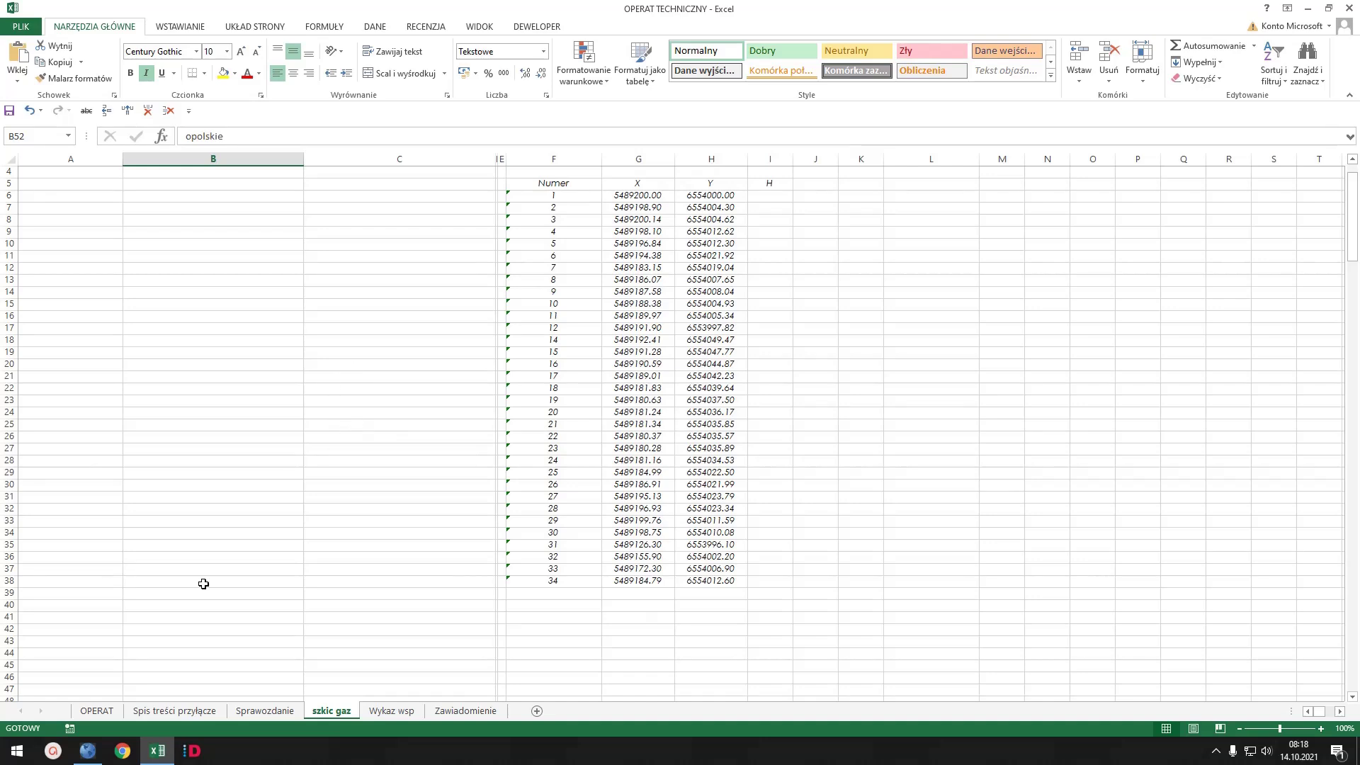
{"action": "left_click", "coordinate": [97, 711]}
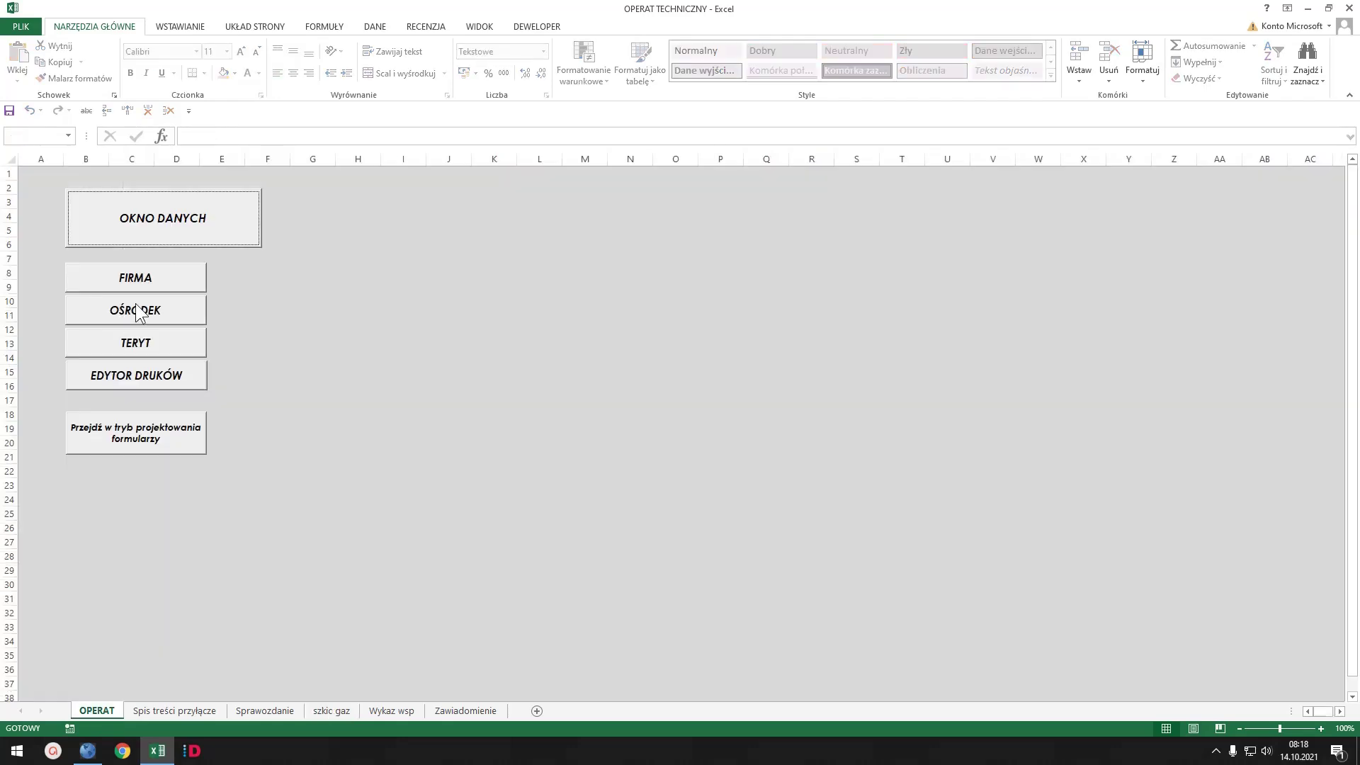
{"action": "left_click", "coordinate": [213, 222]}
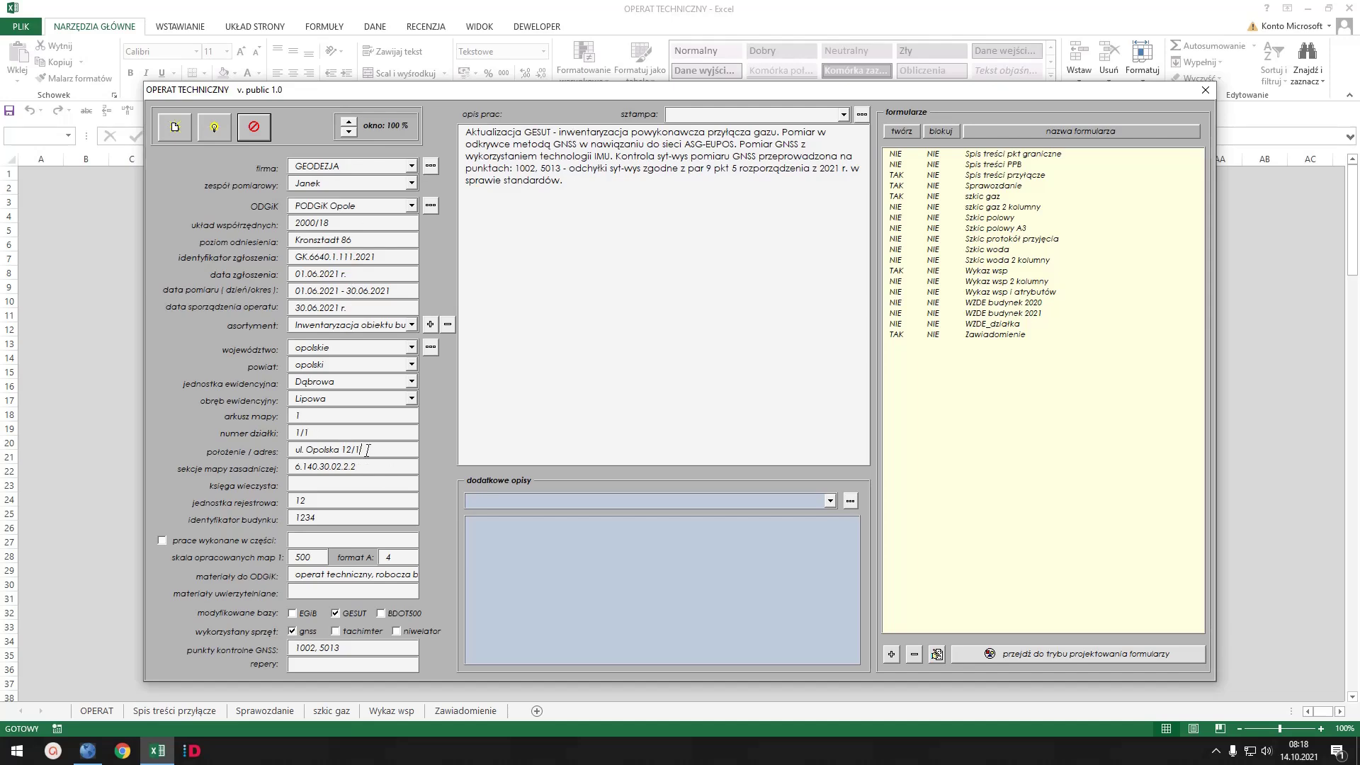
{"action": "key", "text": "BackSpace"}
{"action": "left_click", "coordinate": [323, 432]}
{"action": "type", "text": "2"}
{"action": "double_click", "coordinate": [940, 197]}
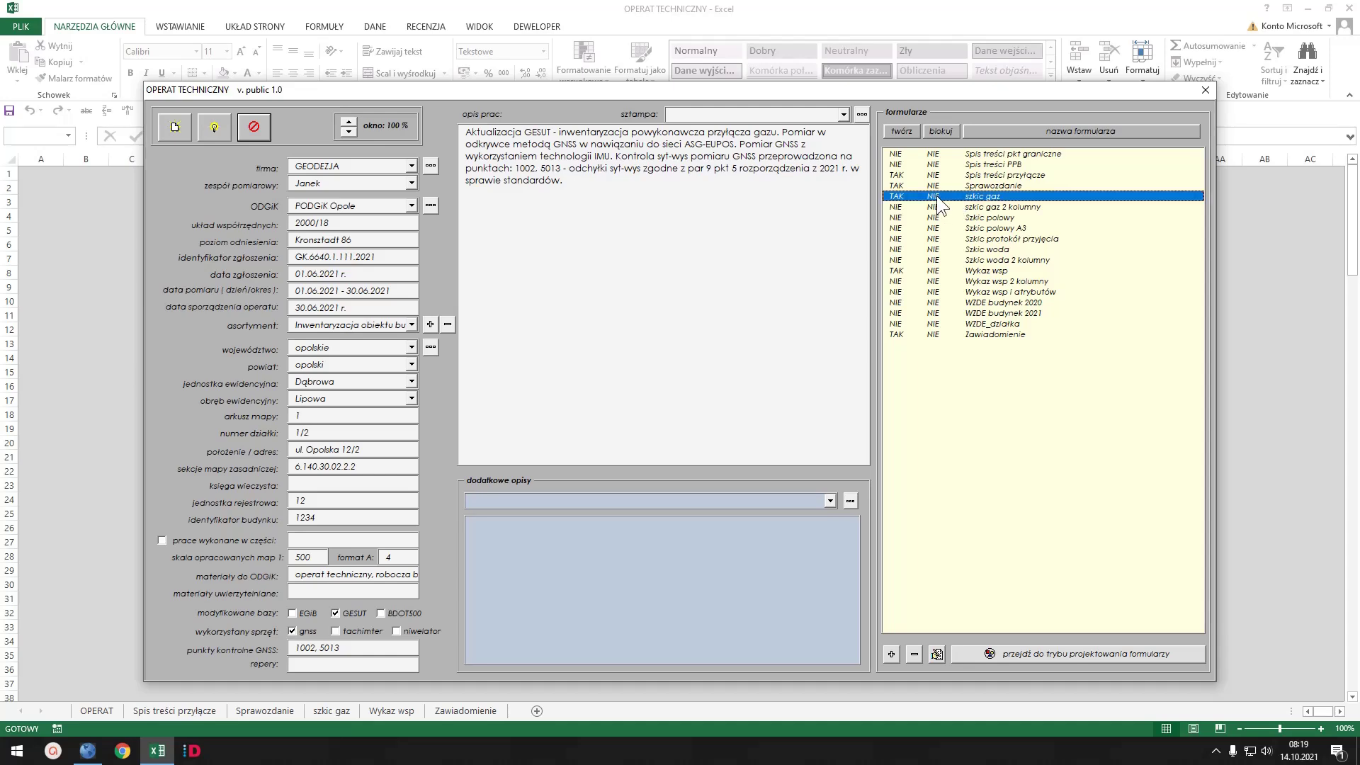
- Lock every form except Sprawozdanie and add the line 'Dodatkowe zdanie' to the work description
{"action": "left_click", "coordinate": [941, 129]}
{"action": "left_click", "coordinate": [941, 132]}
{"action": "left_click", "coordinate": [945, 130]}
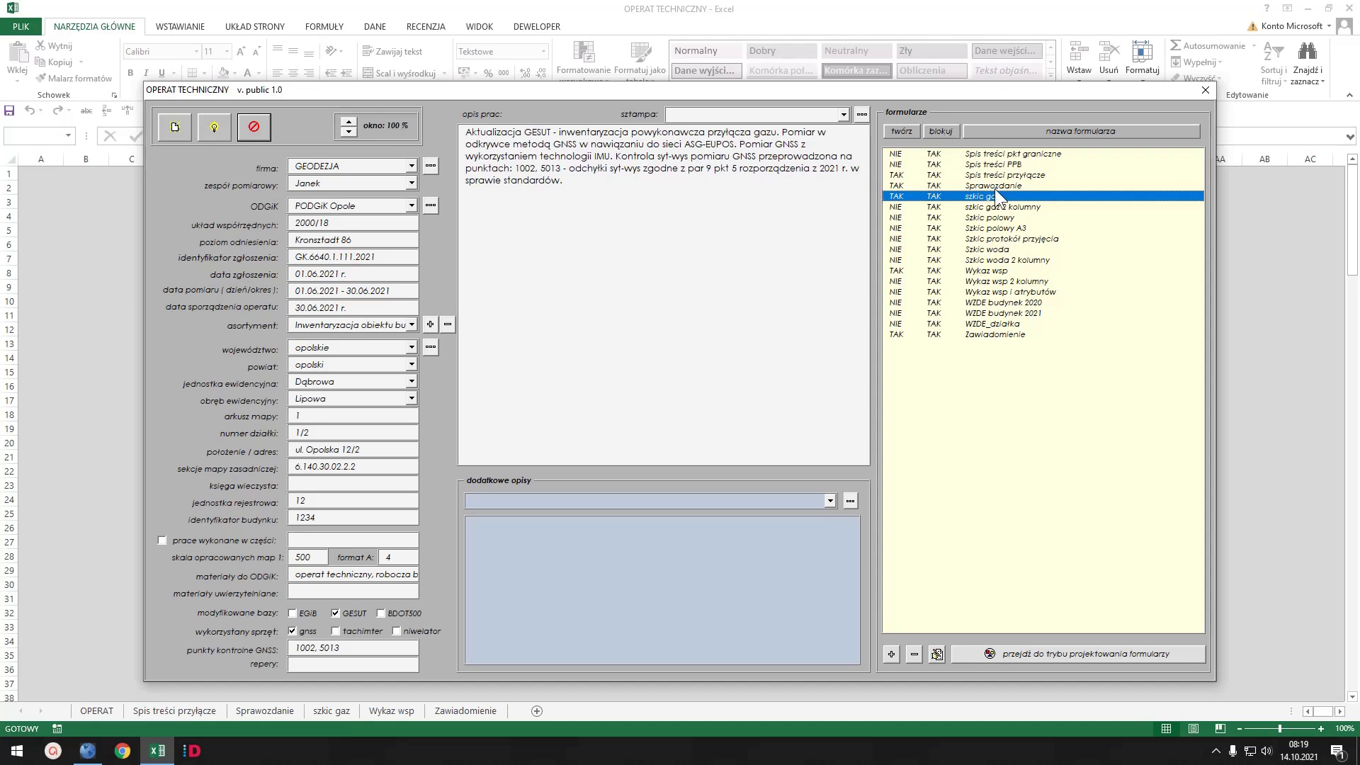
{"action": "double_click", "coordinate": [934, 183]}
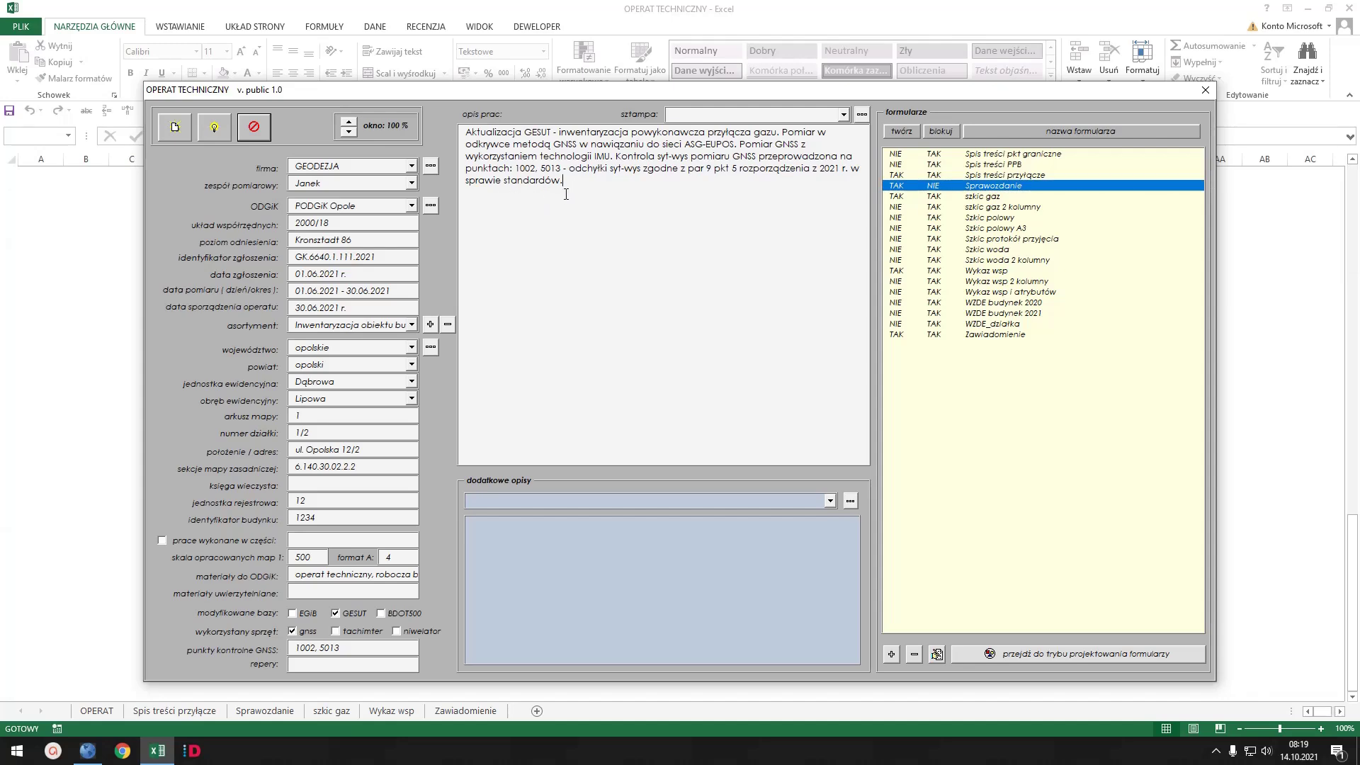
{"action": "key", "text": "Return"}
{"action": "type", "text": "Dodatkowe zdanie"}
- Regenerate the report sheets, review Sprawozdanie, Wykaz wsp and szkic gaz, then reopen the data form
{"action": "left_click", "coordinate": [214, 127]}
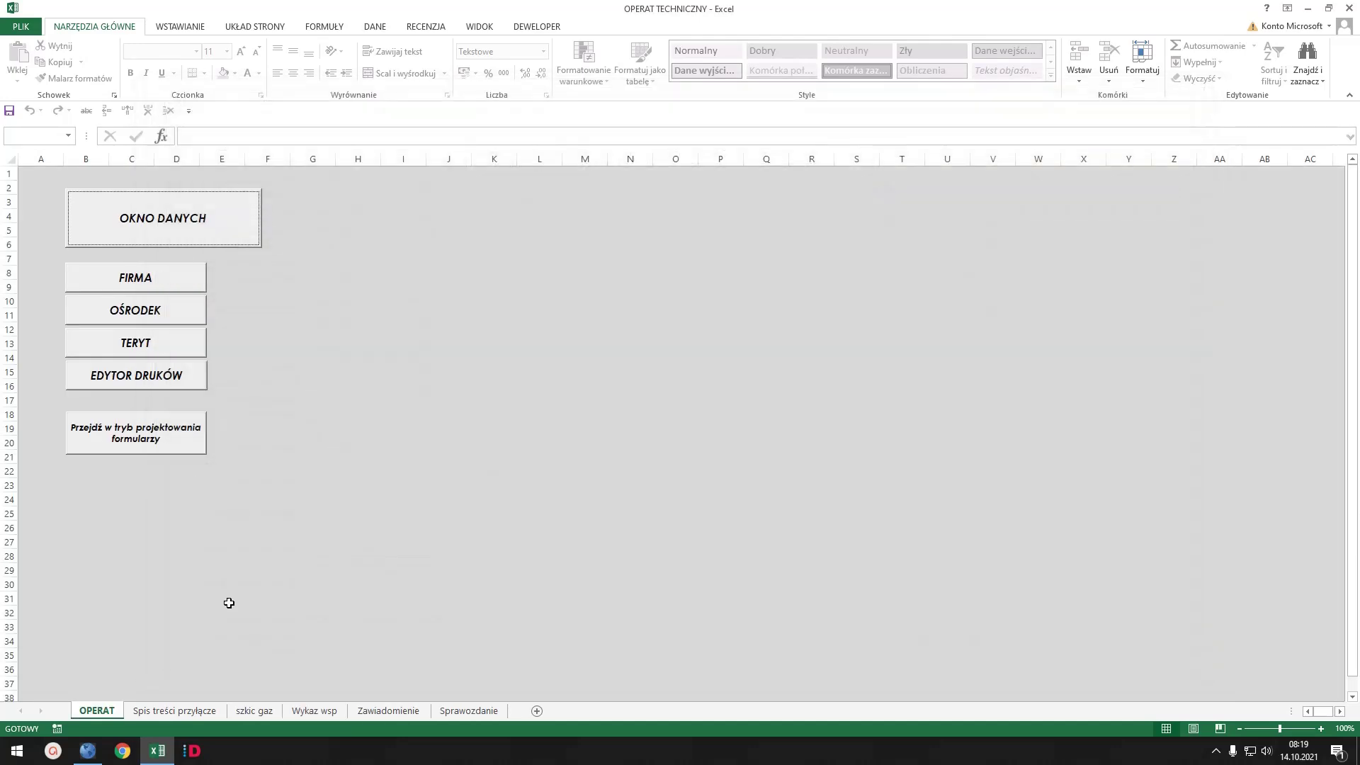
{"action": "left_click", "coordinate": [469, 711]}
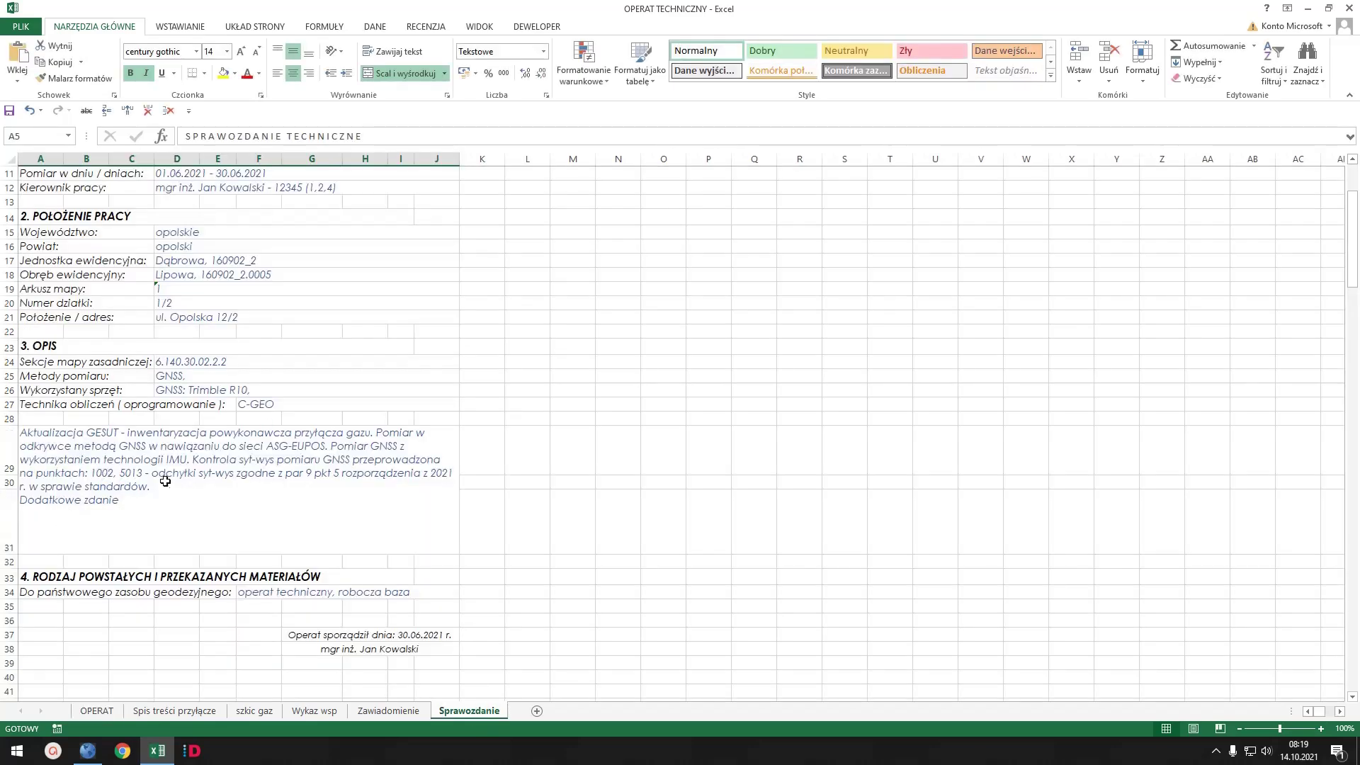
{"action": "left_click", "coordinate": [323, 711]}
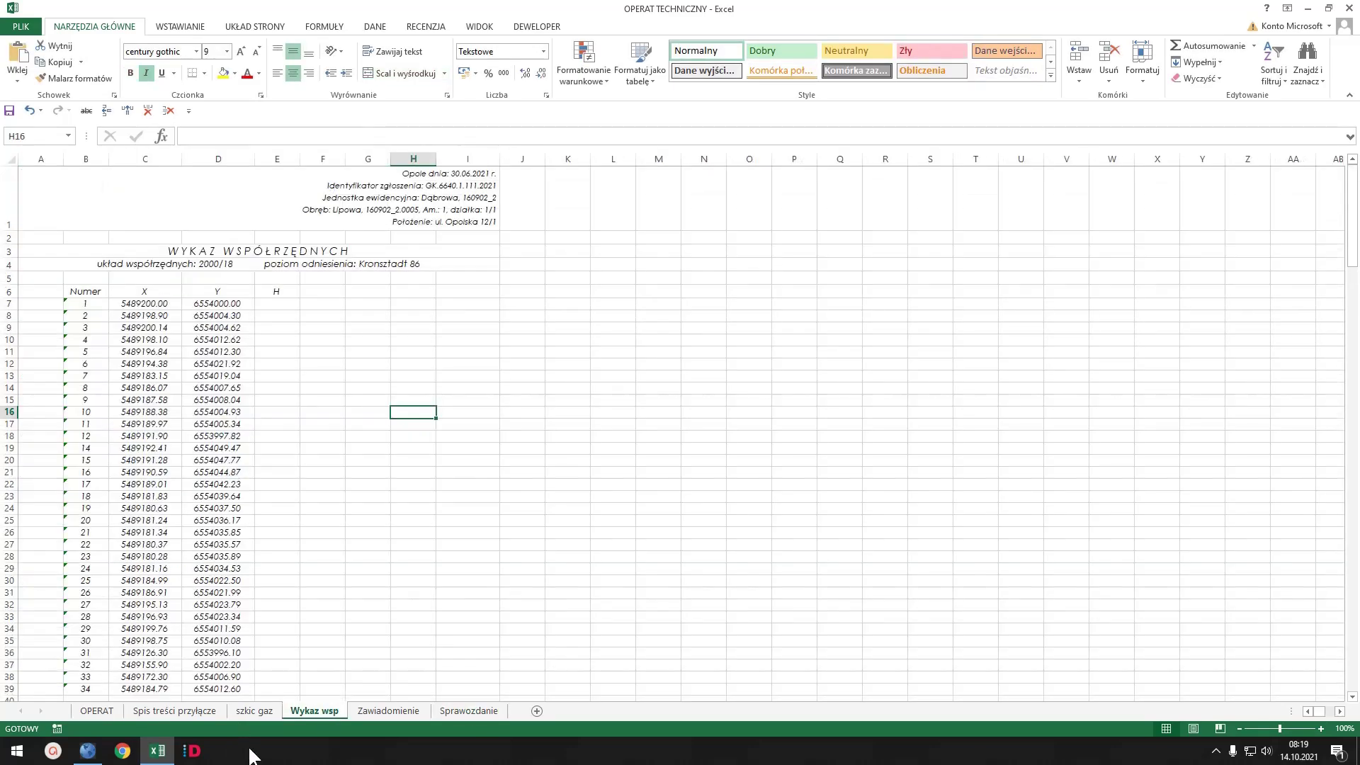
{"action": "left_click", "coordinate": [254, 710]}
{"action": "scroll", "coordinate": [644, 312], "scroll_direction": "up", "scroll_amount": 1}
{"action": "scroll", "coordinate": [644, 318], "scroll_direction": "down", "scroll_amount": 5}
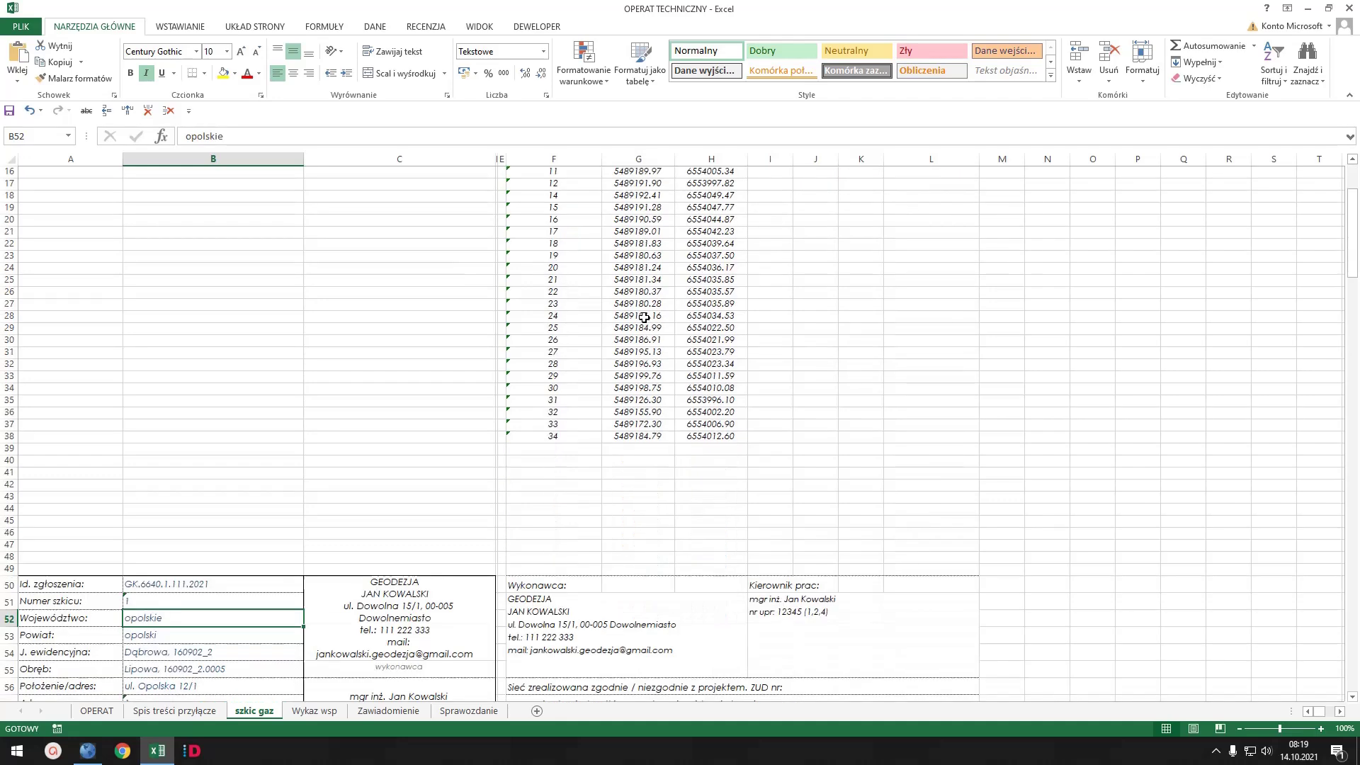
{"action": "scroll", "coordinate": [644, 318], "scroll_direction": "down", "scroll_amount": 3}
{"action": "scroll", "coordinate": [644, 318], "scroll_direction": "up", "scroll_amount": 8}
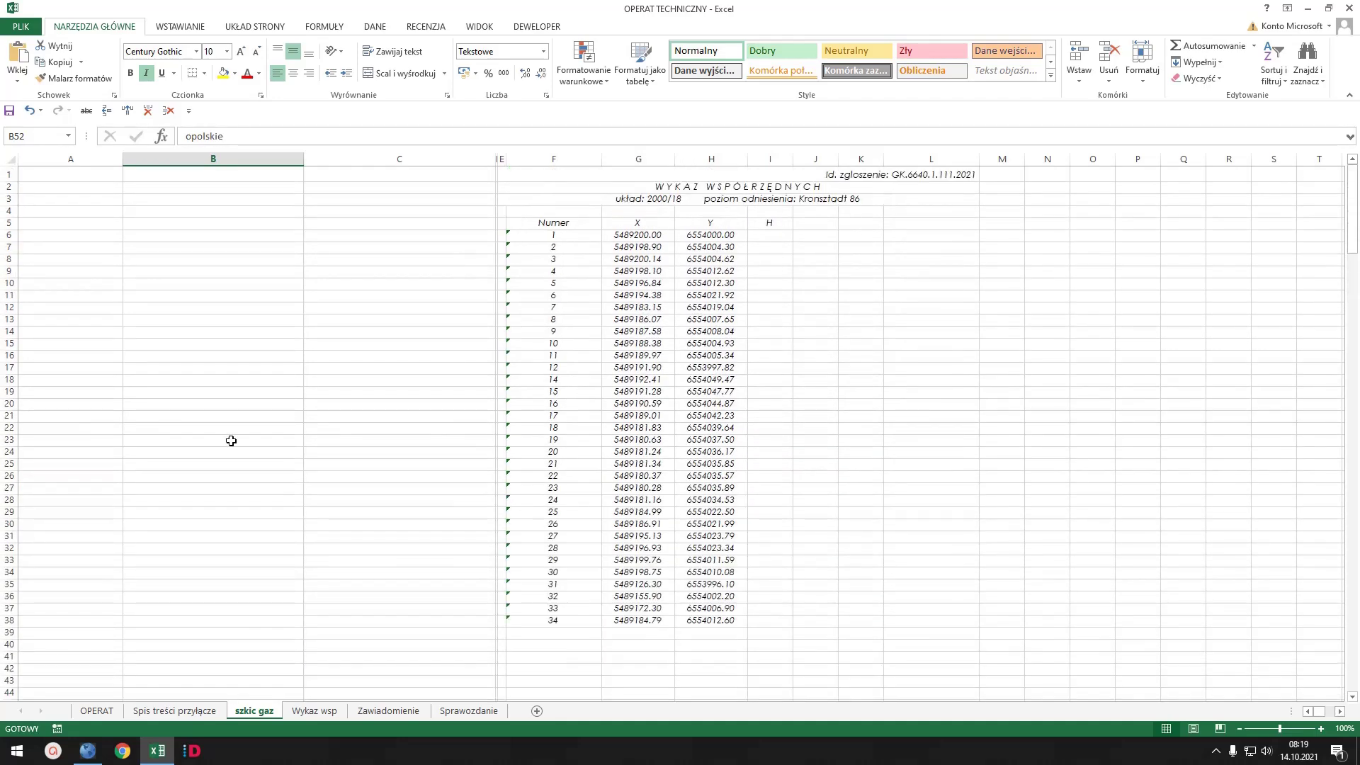
{"action": "left_click", "coordinate": [97, 711]}
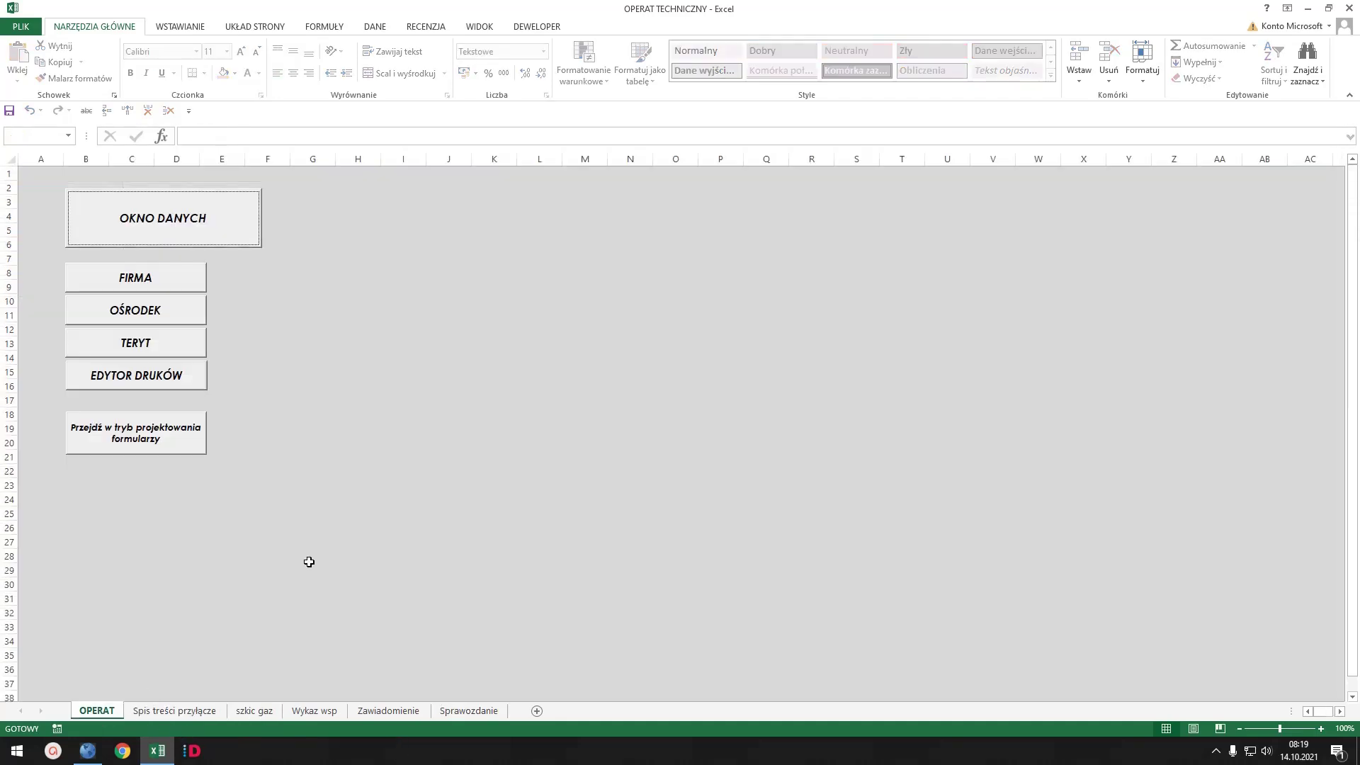
{"action": "left_click", "coordinate": [167, 217]}
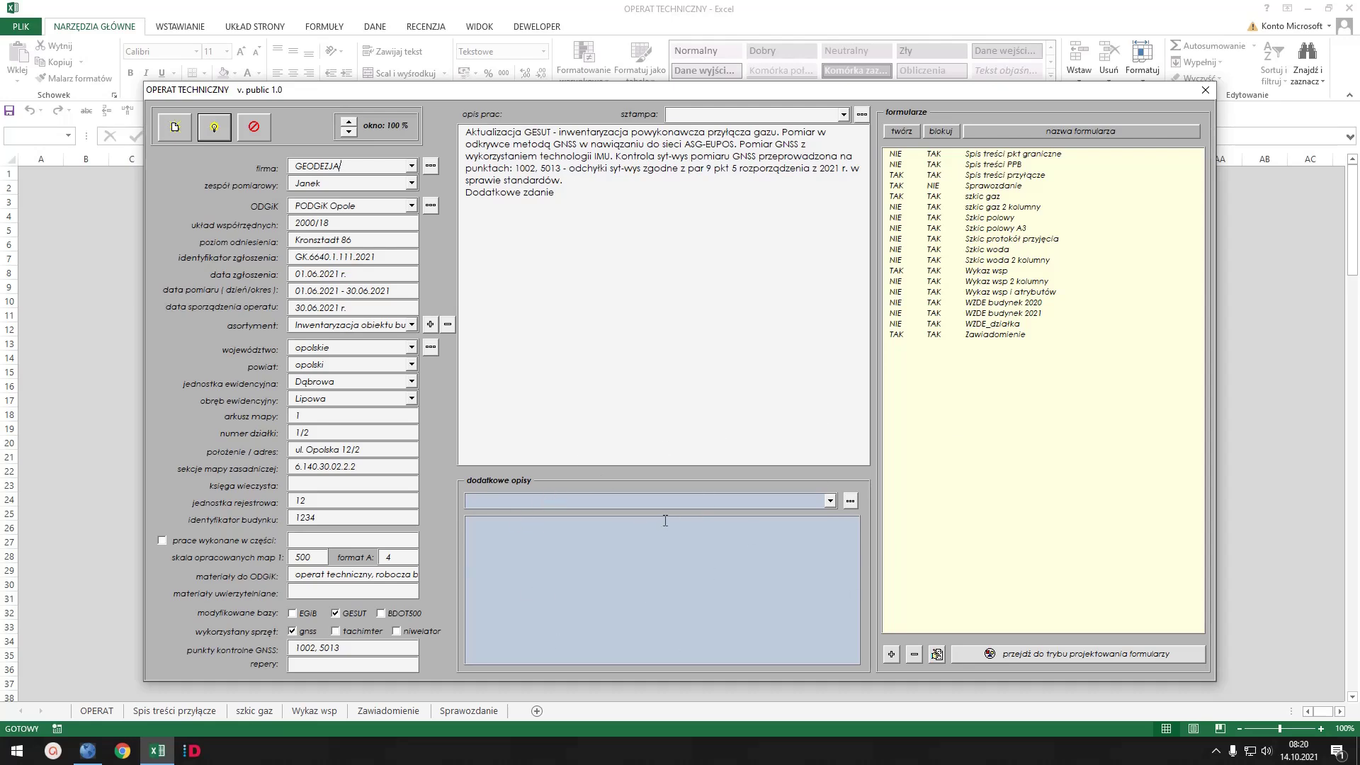
- Load the MP - gaz template into the additional descriptions box and select all its text
{"action": "left_click", "coordinate": [830, 501]}
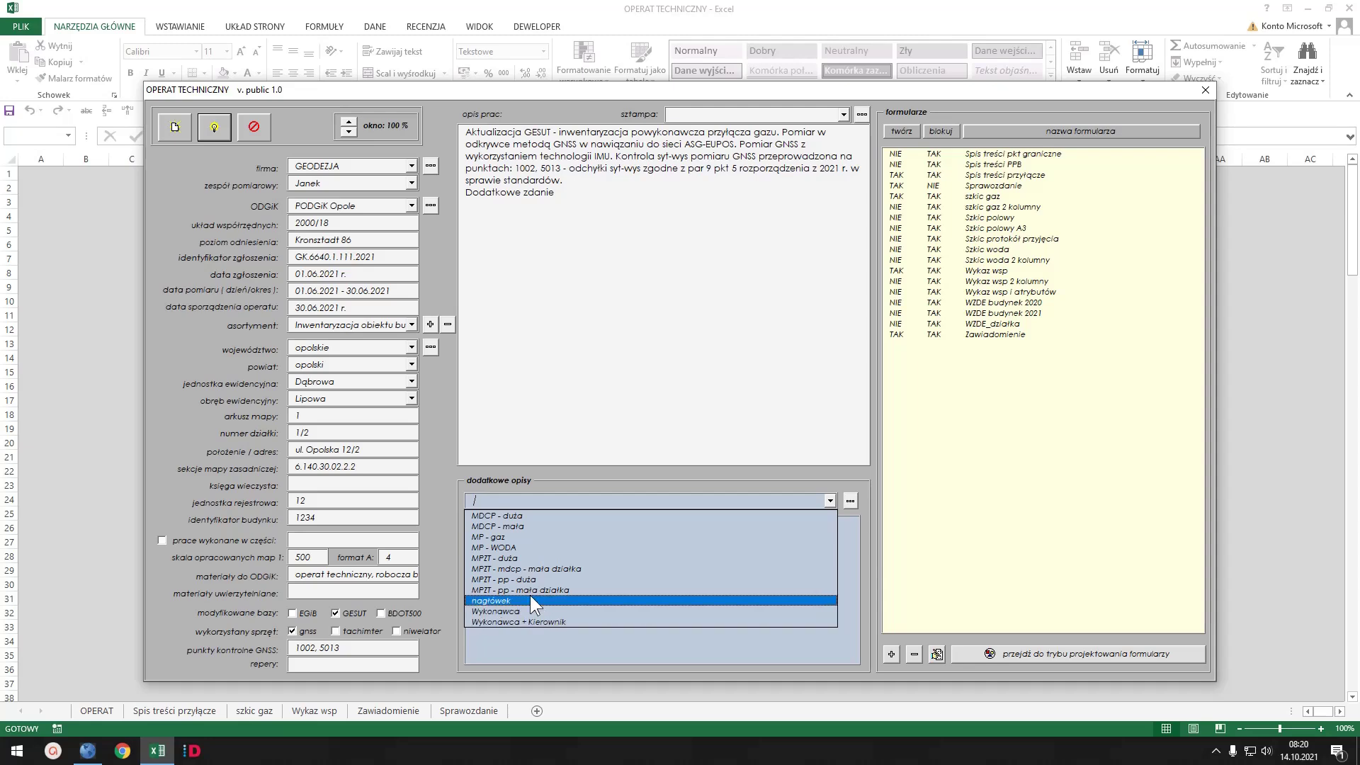
{"action": "left_click", "coordinate": [498, 537]}
{"action": "left_click", "coordinate": [635, 530]}
{"action": "scroll", "coordinate": [592, 542], "scroll_direction": "down", "scroll_amount": 5}
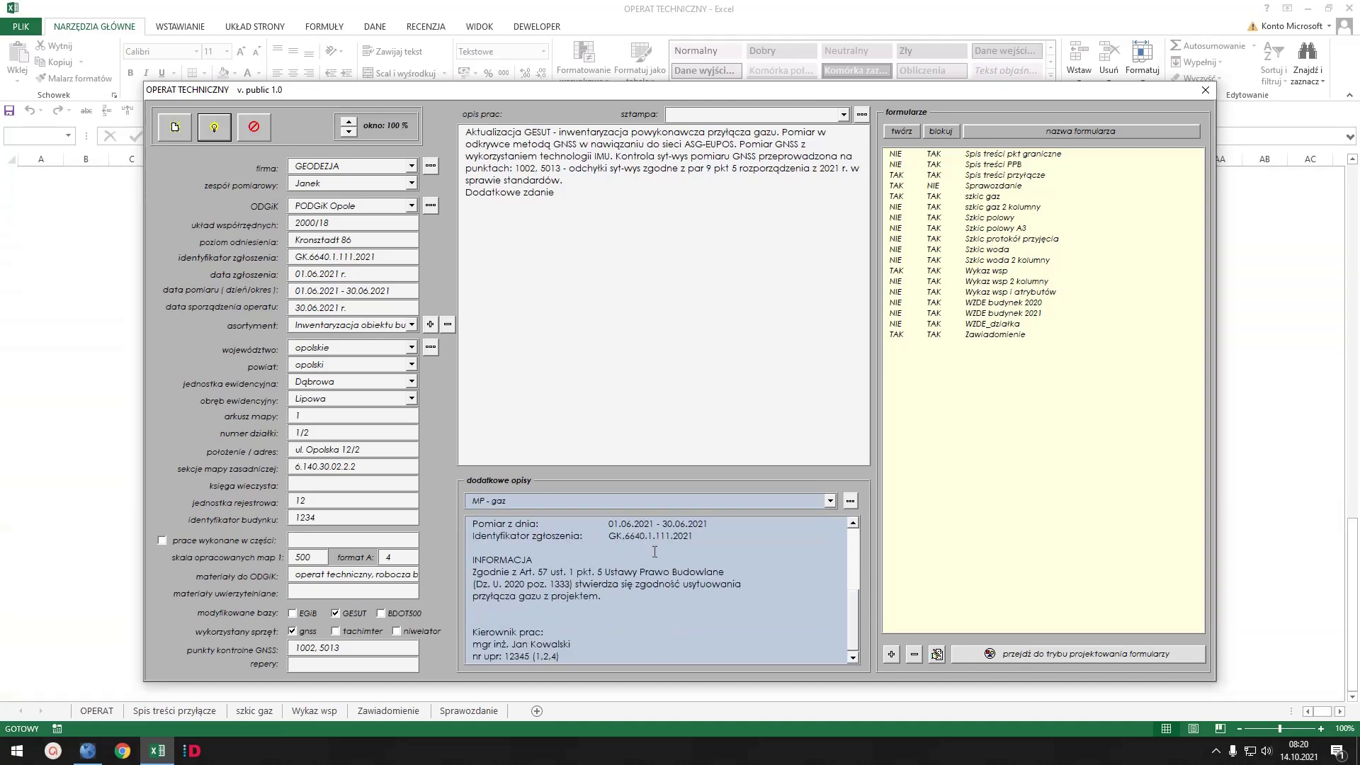
{"action": "left_click_drag", "start_coordinate": [855, 616], "coordinate": [864, 622]}
{"action": "left_click_drag", "start_coordinate": [852, 631], "coordinate": [855, 574]}
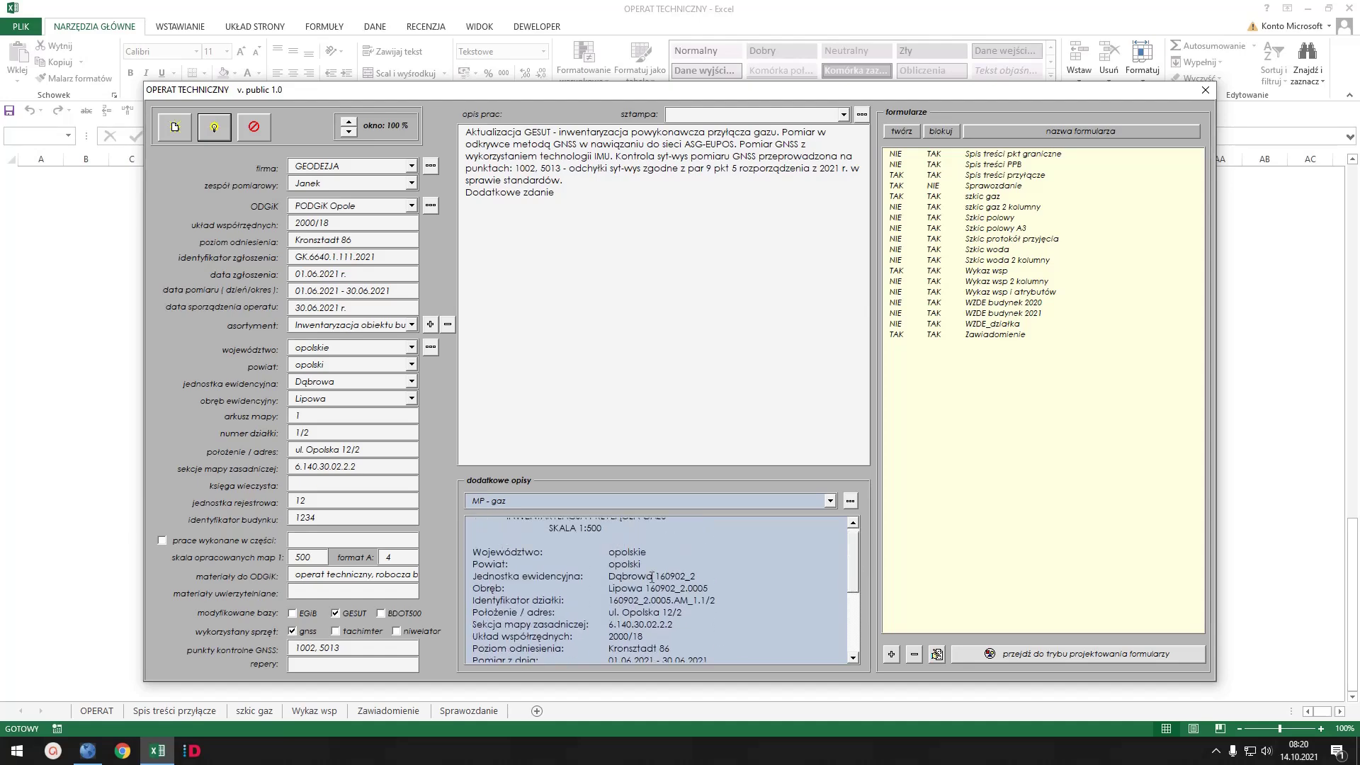
{"action": "key", "text": "ctrl+a"}
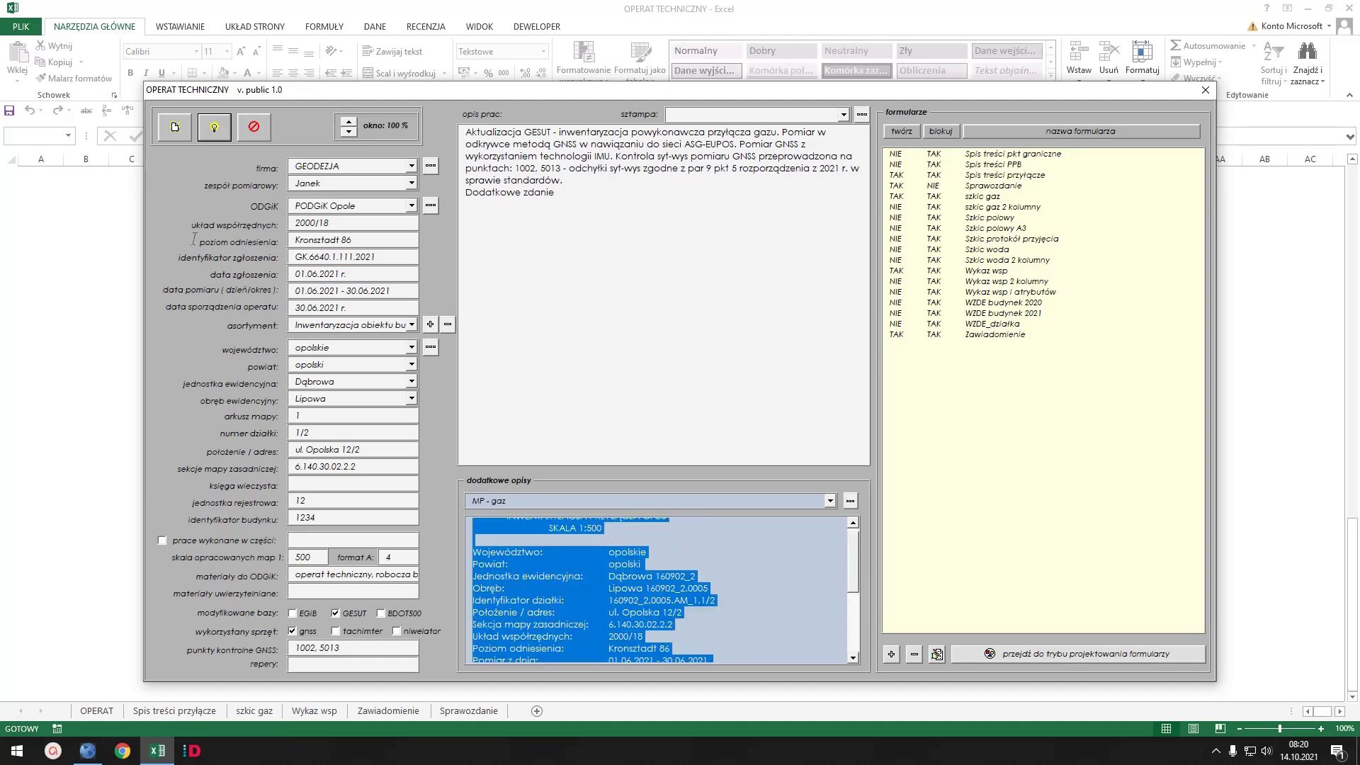
{"action": "key", "text": "alt+Tab"}
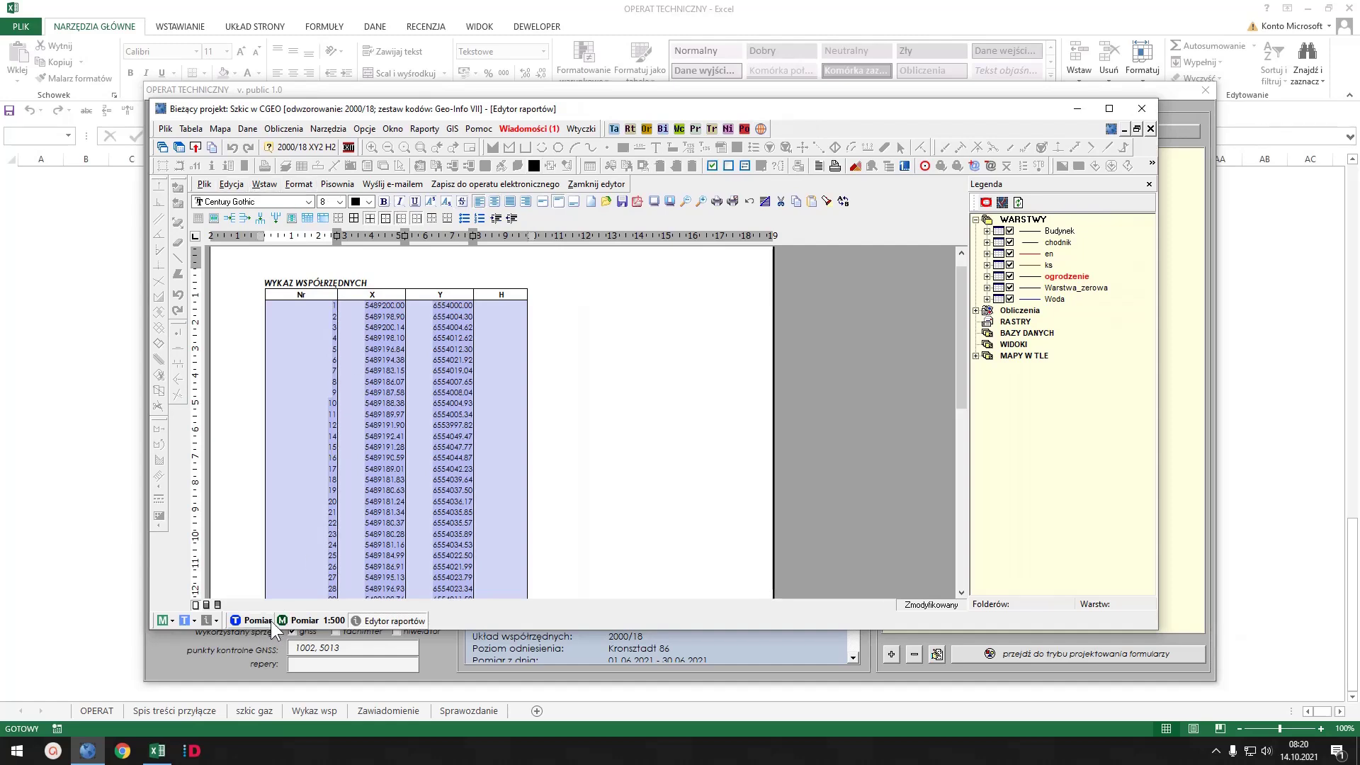
- Start a text inscription on the Pomiar 1:500 map and paste the MP - gaz description
{"action": "left_click", "coordinate": [306, 621]}
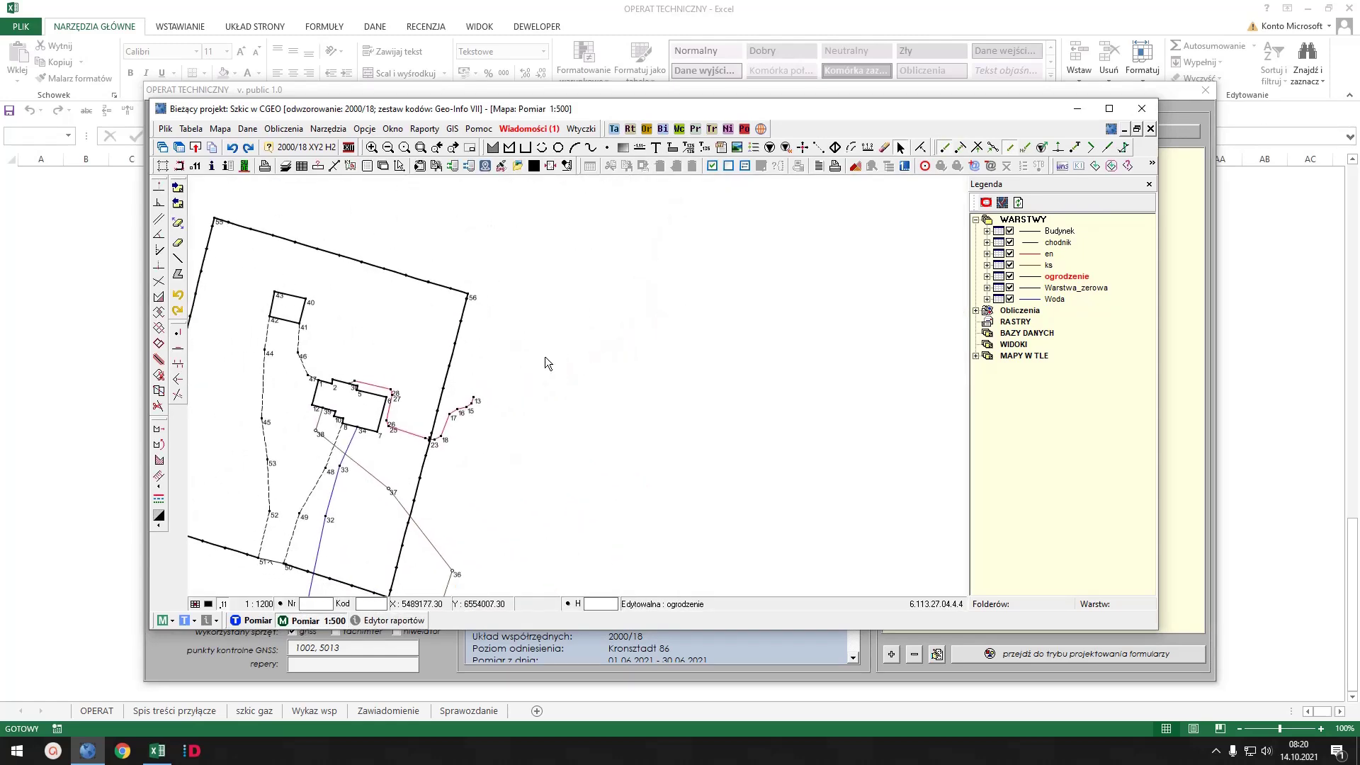
{"action": "left_click", "coordinate": [695, 228]}
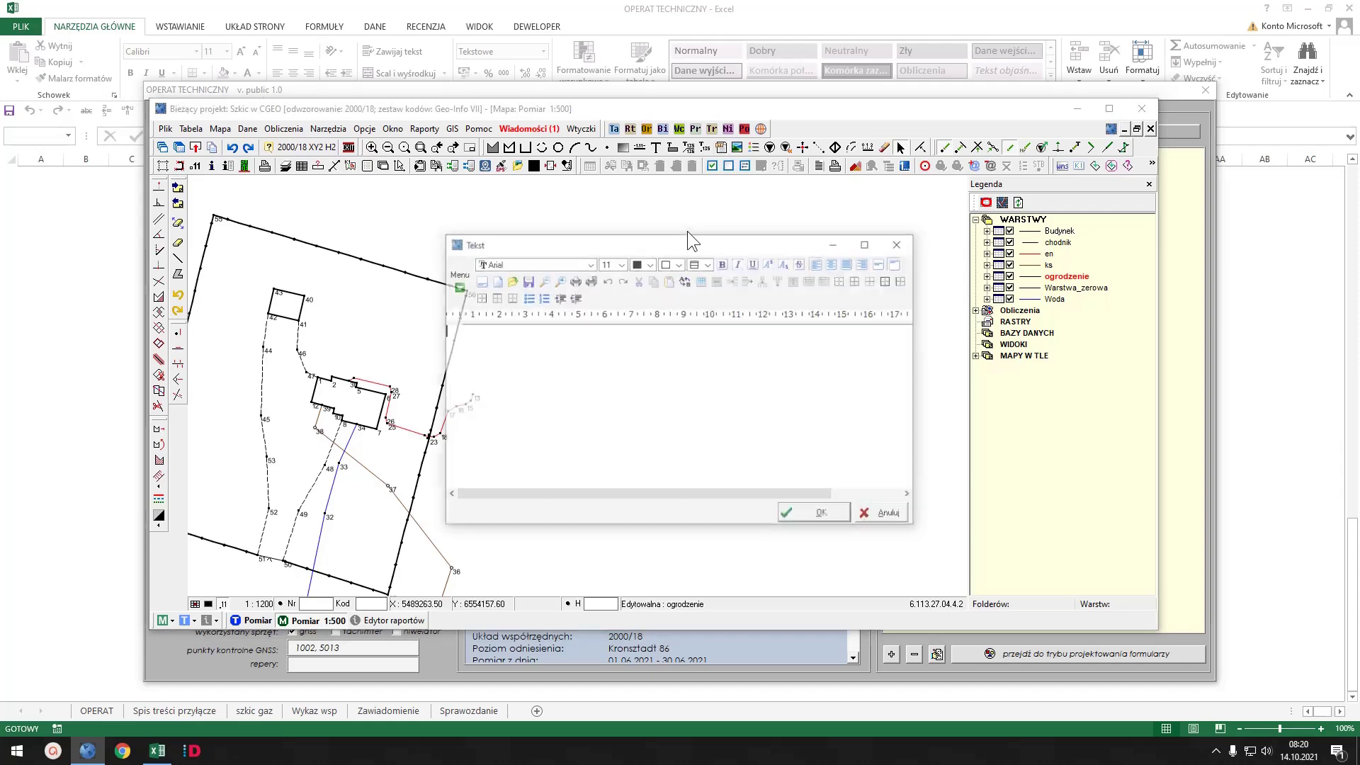
{"action": "key", "text": "ctrl+v"}
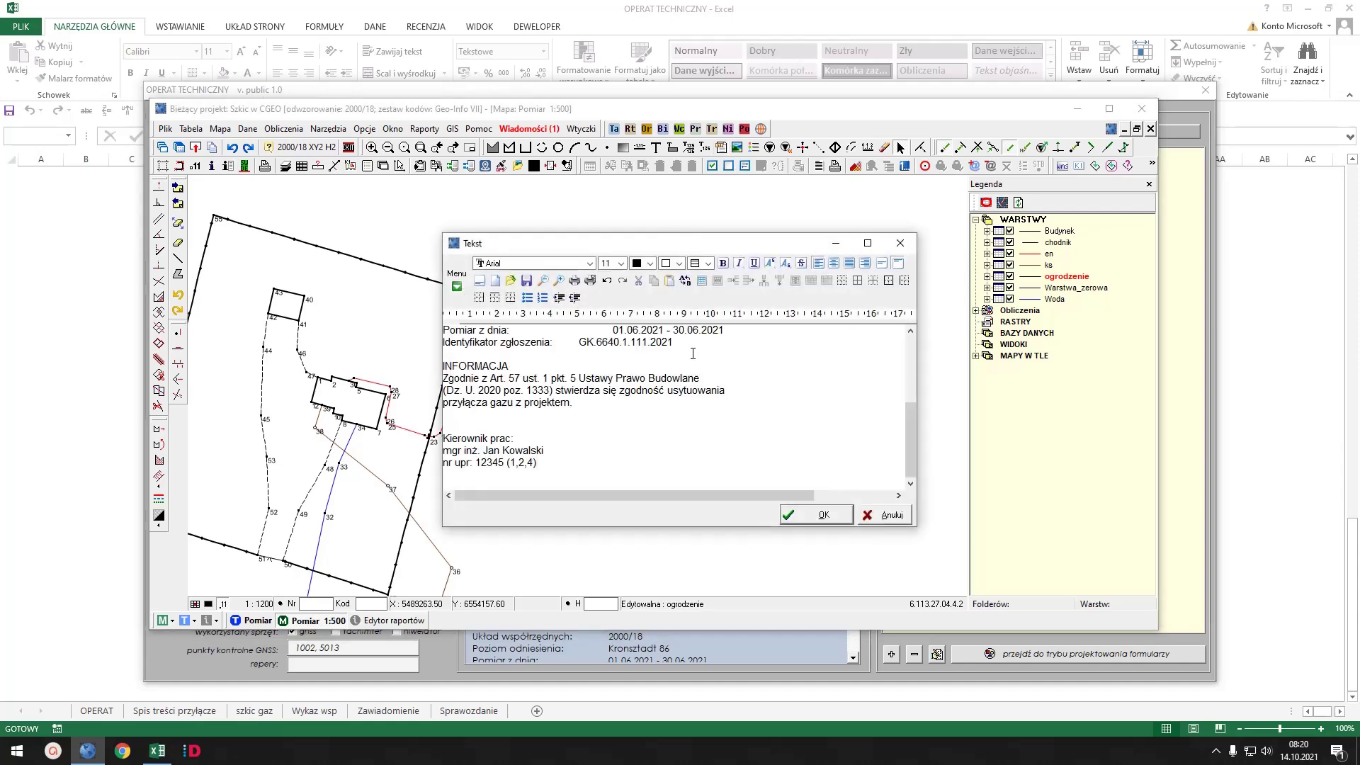
{"action": "key", "text": "ctrl+a"}
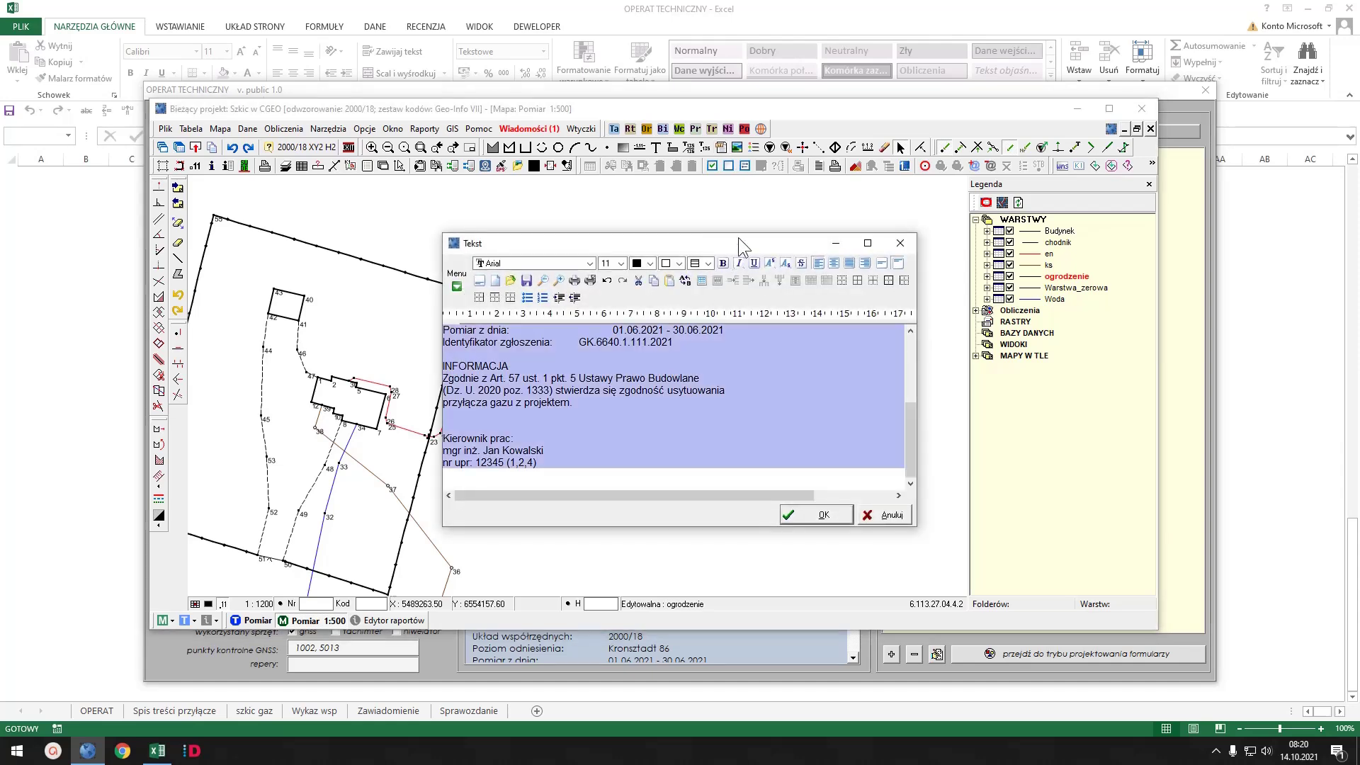
{"action": "left_click_drag", "start_coordinate": [742, 234], "coordinate": [741, 69]}
- Format the inscription as italic Constantia size 10 and place it on the map
{"action": "left_click", "coordinate": [740, 97]}
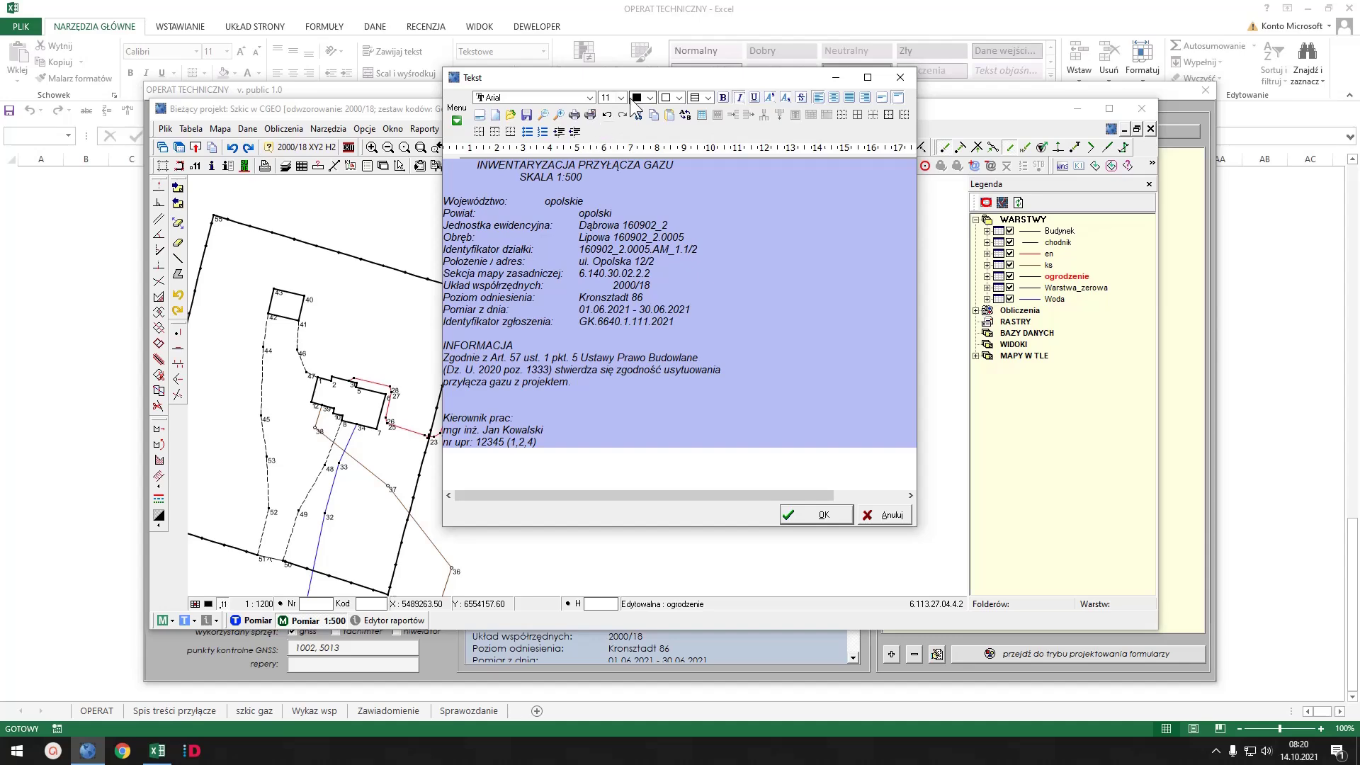
{"action": "left_click", "coordinate": [621, 98]}
{"action": "left_click", "coordinate": [621, 112]}
{"action": "left_click", "coordinate": [607, 110]}
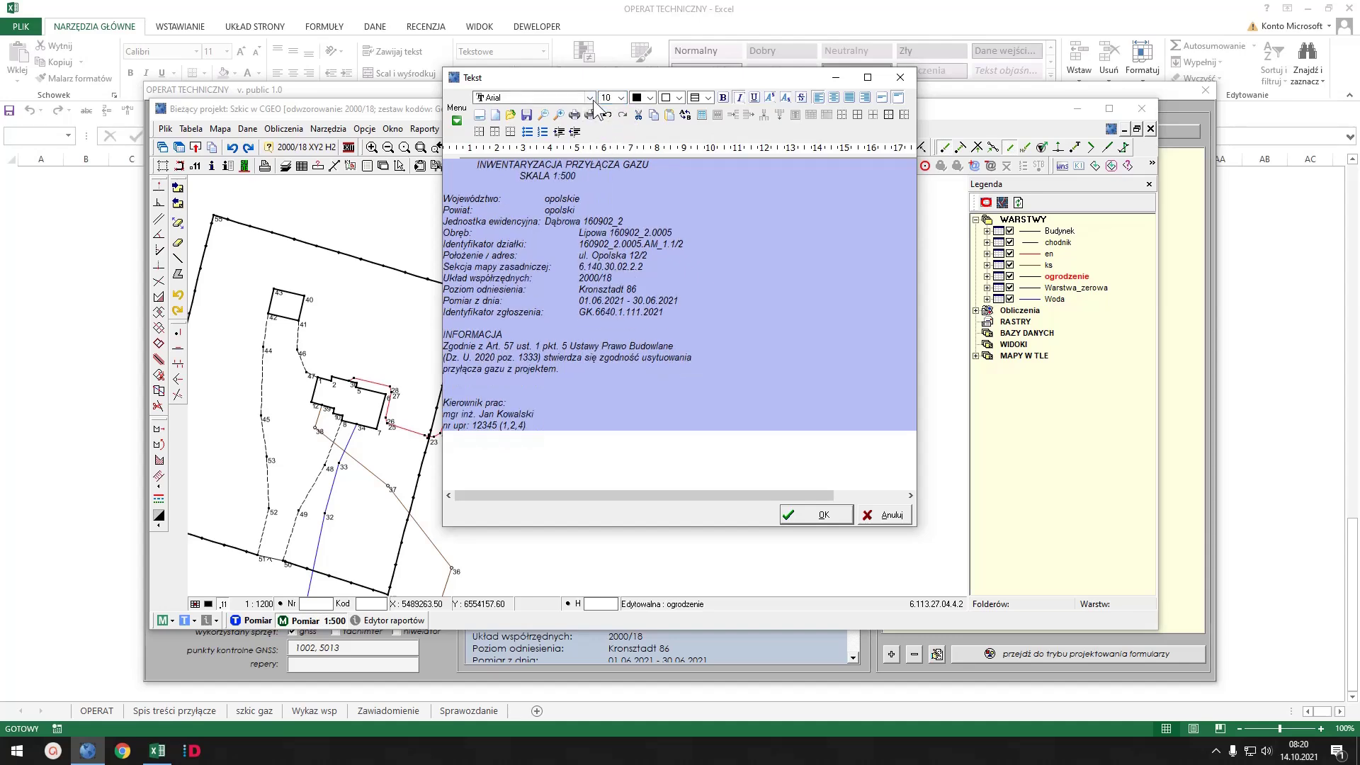
{"action": "left_click", "coordinate": [589, 97]}
{"action": "left_click_drag", "start_coordinate": [585, 126], "coordinate": [584, 198]}
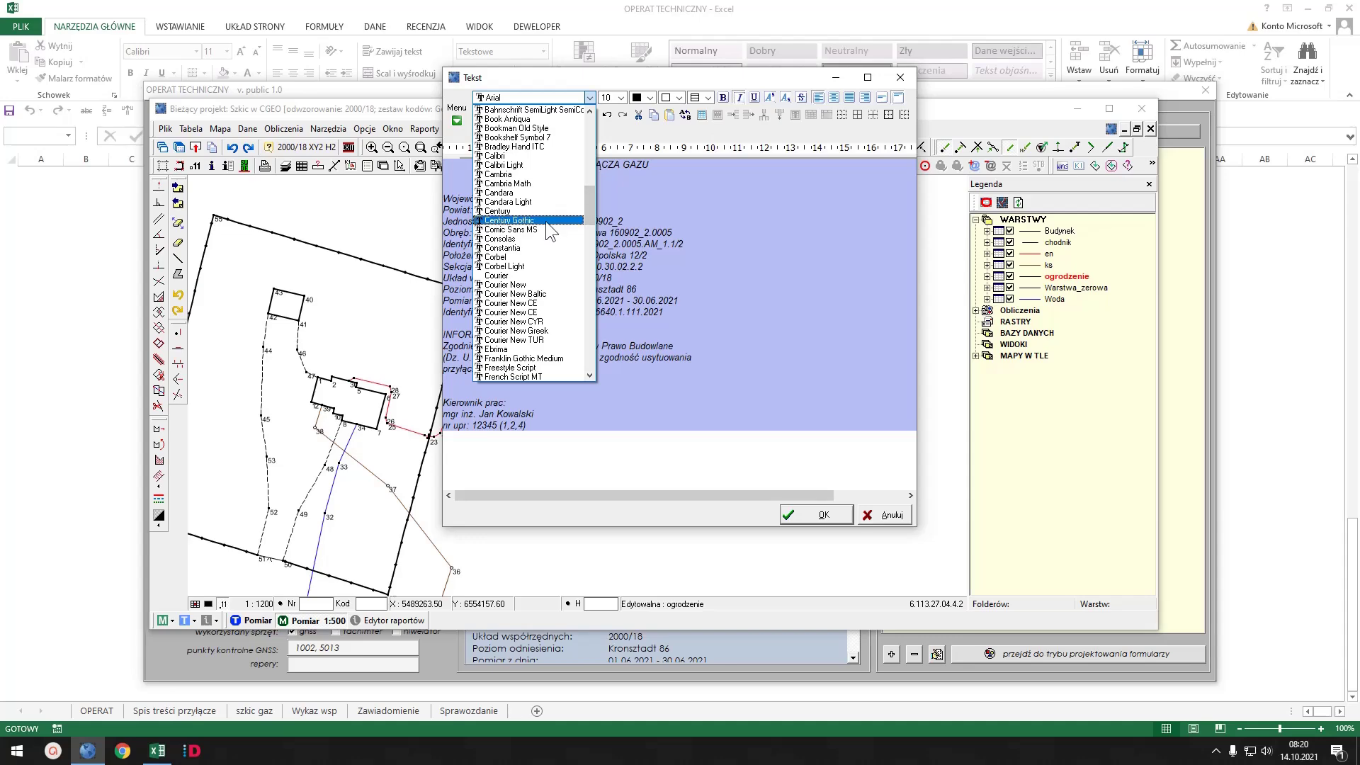
{"action": "left_click", "coordinate": [541, 248]}
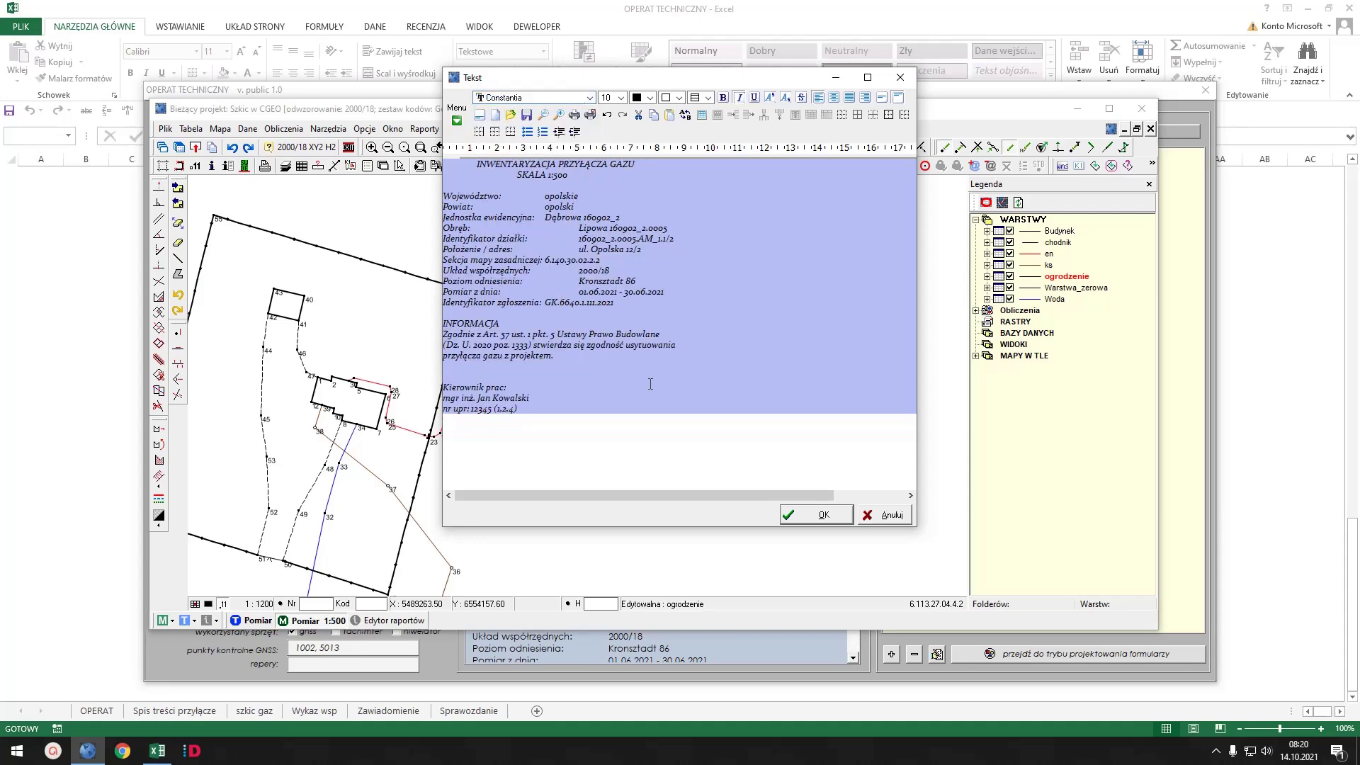
{"action": "left_click", "coordinate": [800, 516]}
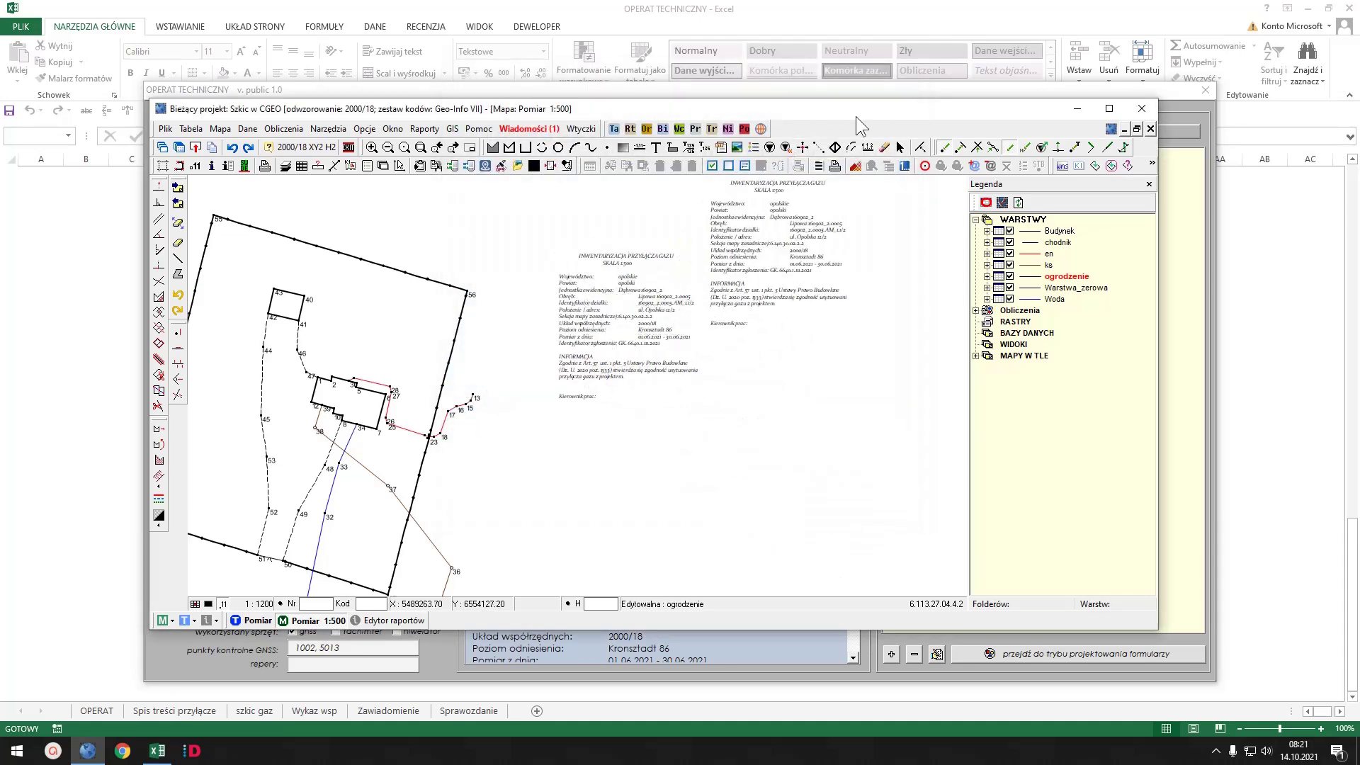
- Open the placed map inscription in the Tekst editor and make the editor taller
{"action": "left_click", "coordinate": [900, 146]}
{"action": "left_click", "coordinate": [676, 316]}
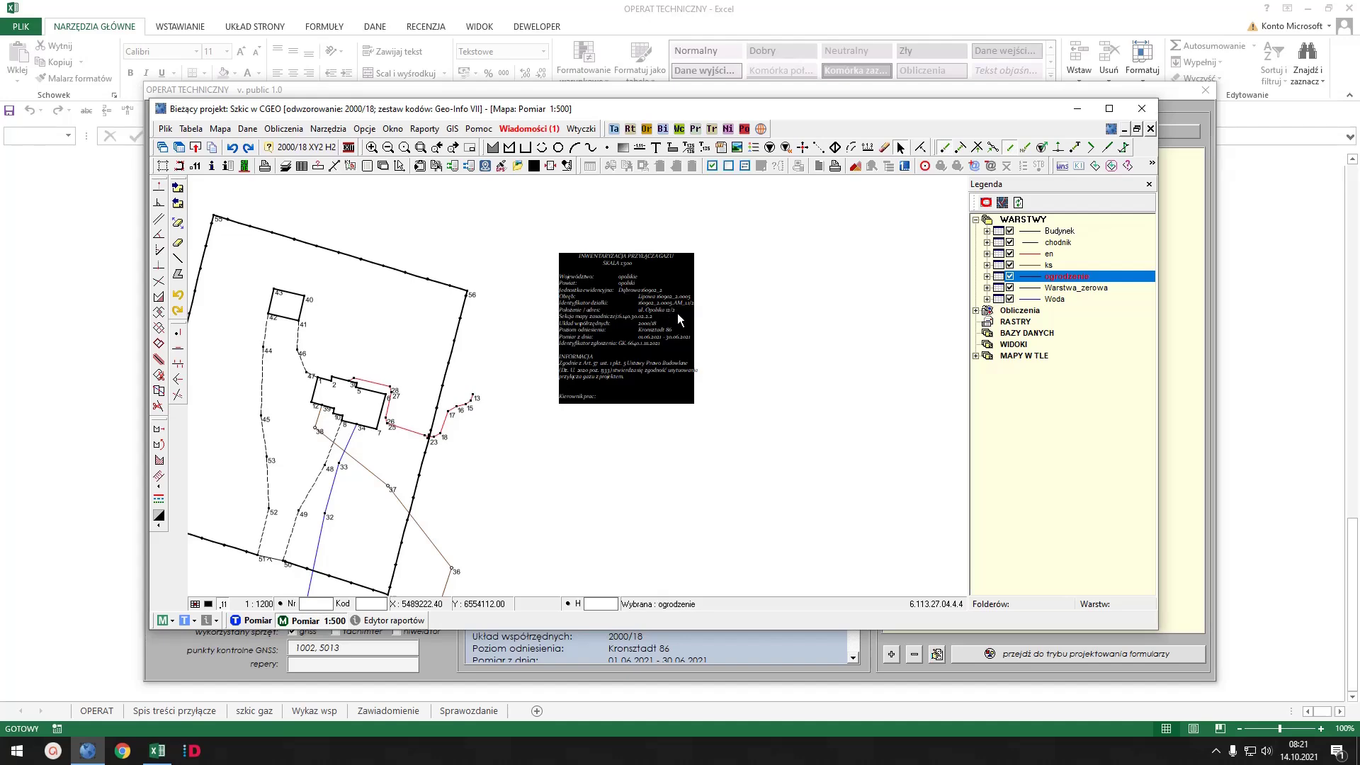
{"action": "double_click", "coordinate": [678, 319]}
{"action": "left_click_drag", "start_coordinate": [686, 233], "coordinate": [912, 150]}
- Tab the Powiat, Województwo and Jednostka values into the value column
{"action": "left_click", "coordinate": [801, 280]}
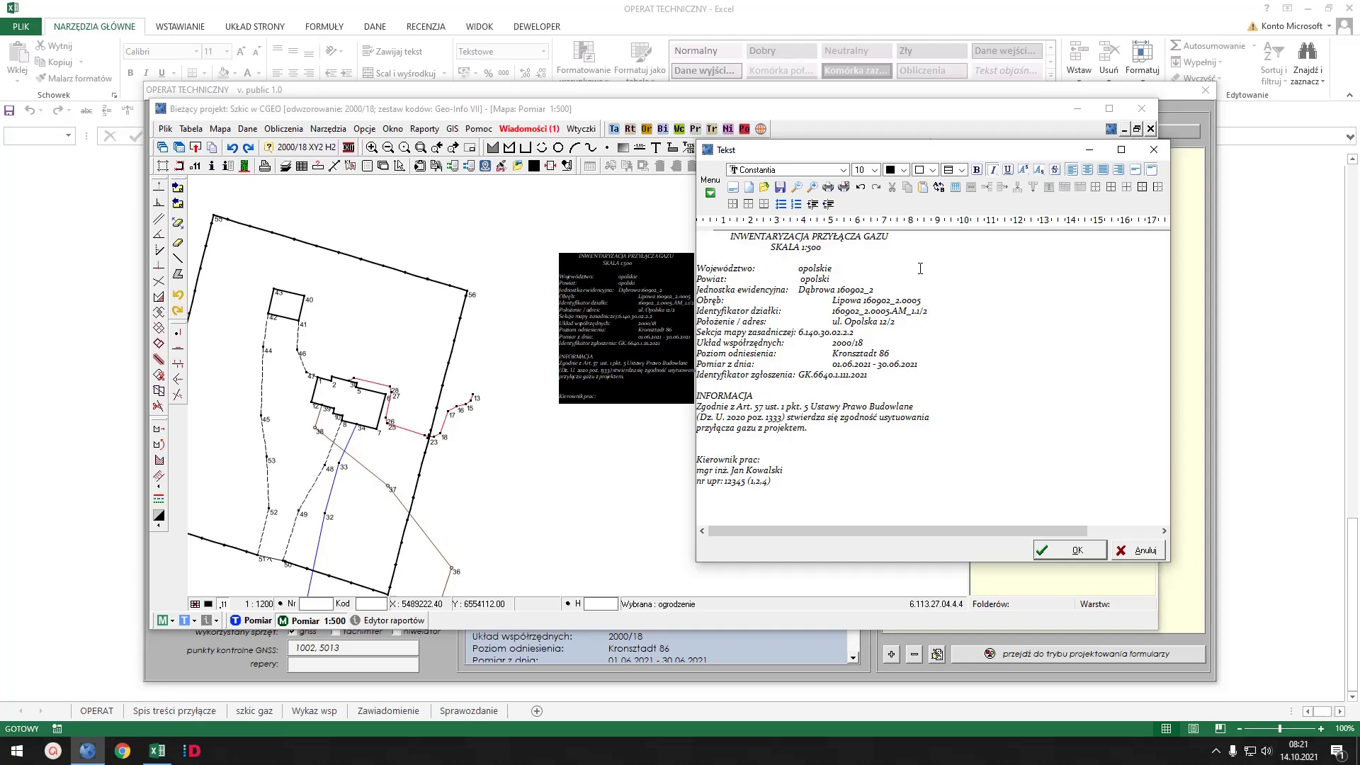
{"action": "key", "text": "Tab"}
{"action": "left_click", "coordinate": [799, 269]}
{"action": "key", "text": "Tab"}
{"action": "left_click", "coordinate": [799, 290]}
{"action": "key", "text": "Tab"}
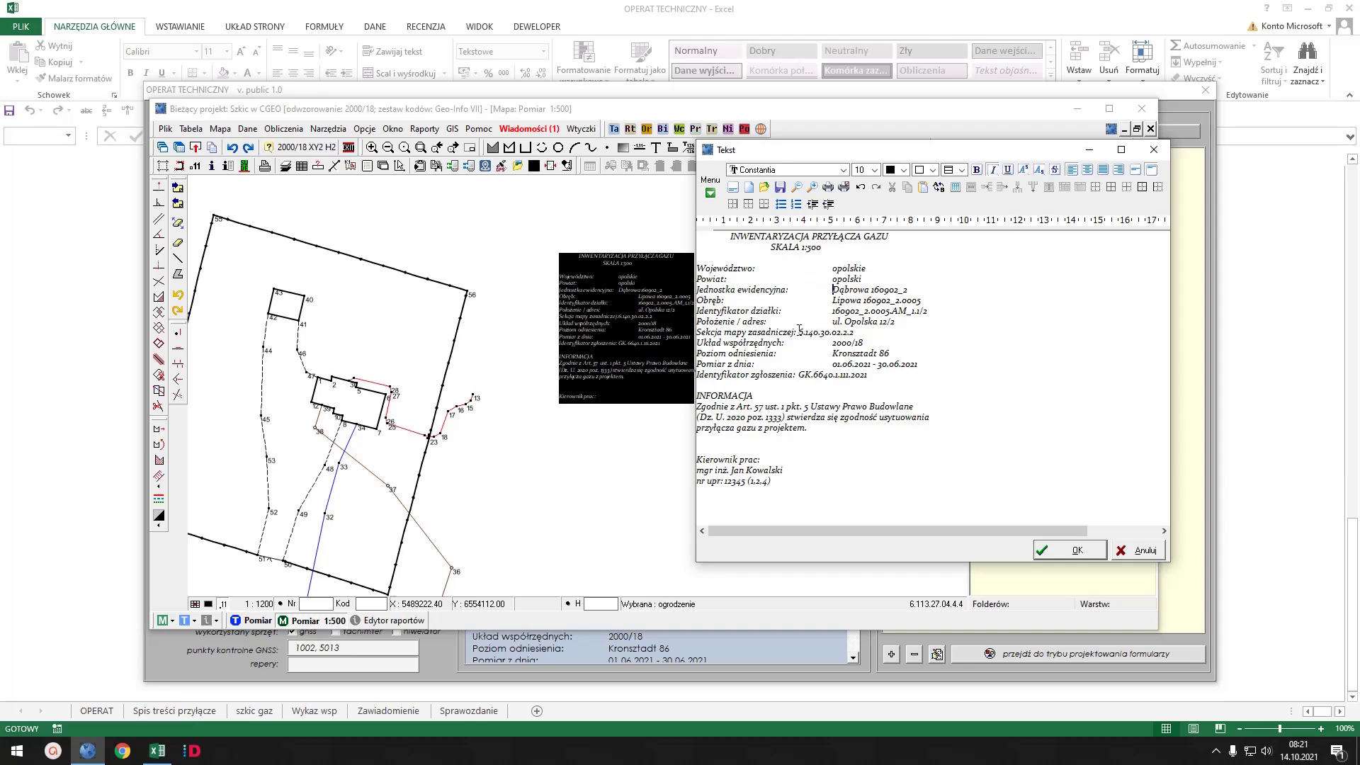
- Align the Sekcja mapy and Identyfikator zgłoszenia values, confirm, and move the C-GEO window left
{"action": "left_click", "coordinate": [798, 333]}
{"action": "key", "text": "Tab"}
{"action": "left_click", "coordinate": [800, 377]}
{"action": "key", "text": "Tab"}
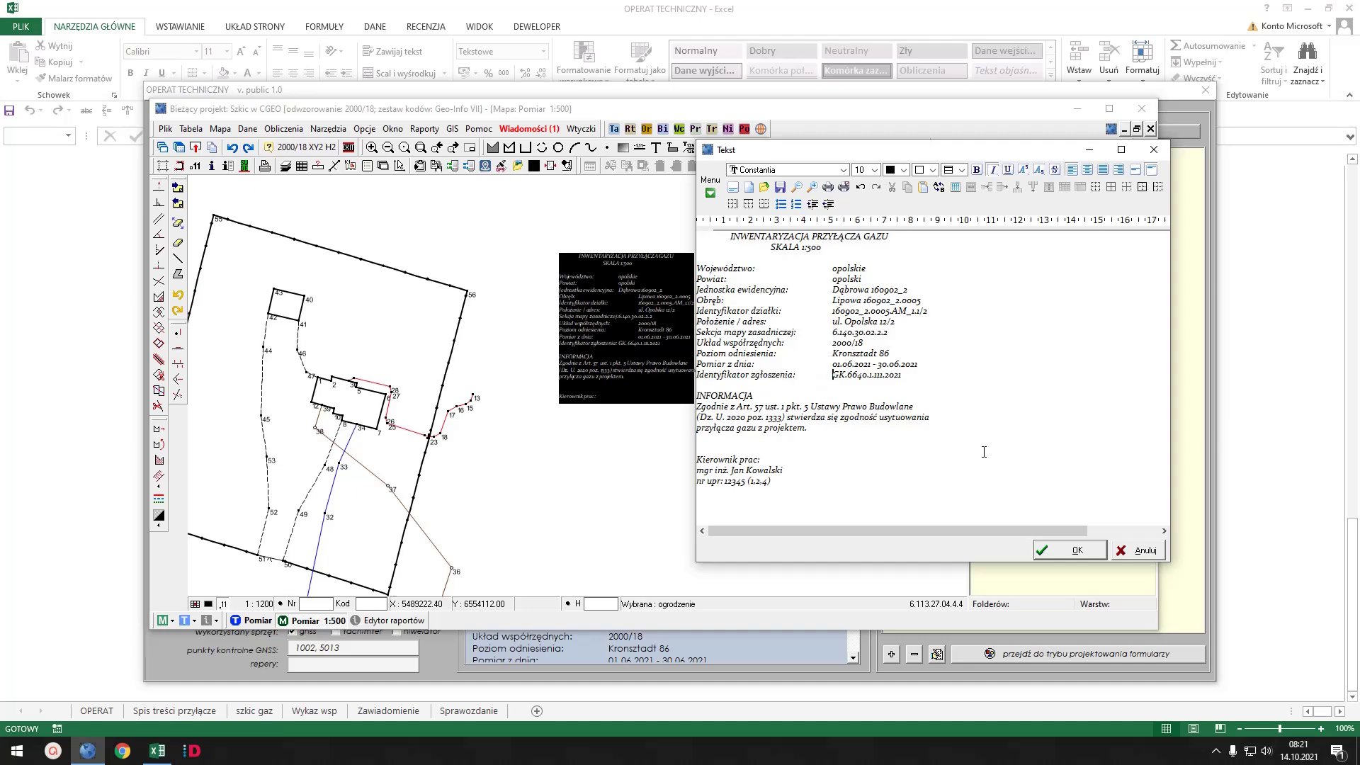
{"action": "left_click", "coordinate": [1067, 550]}
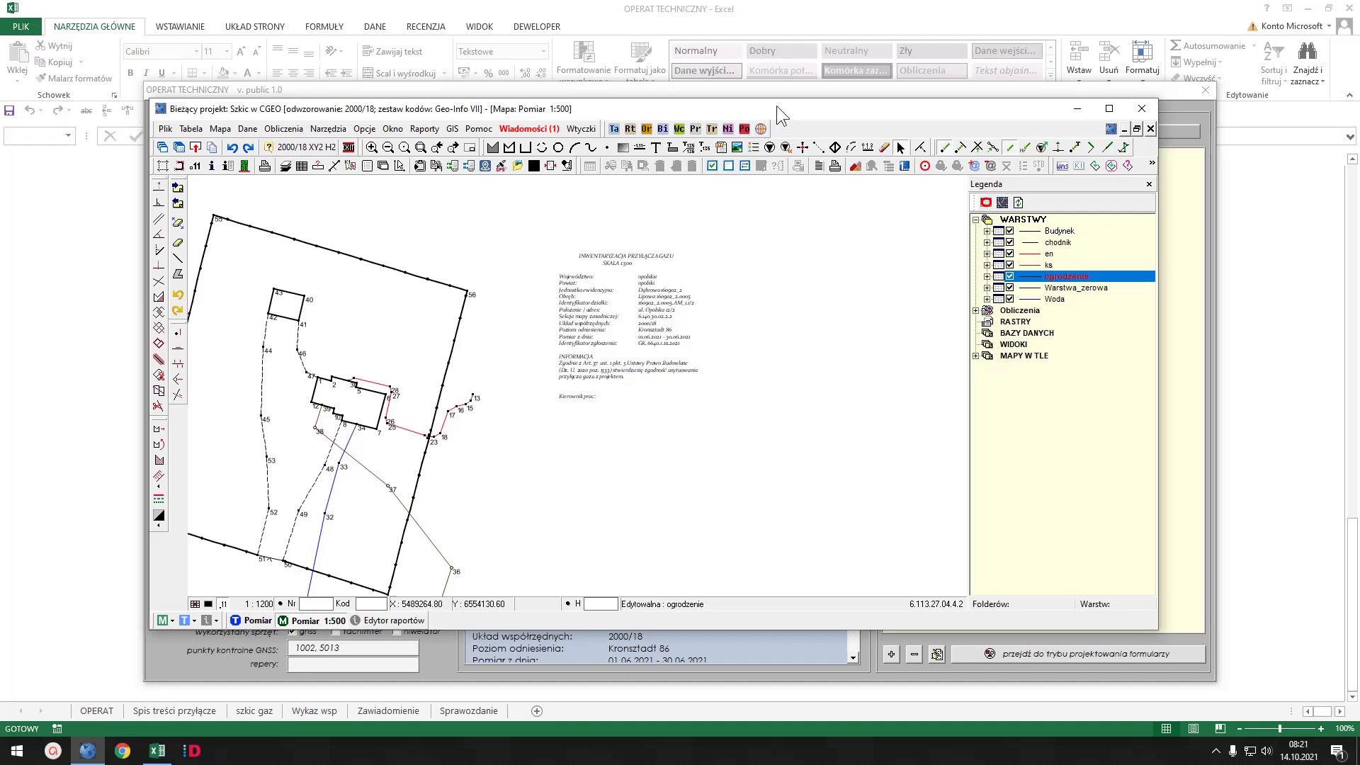
{"action": "left_click_drag", "start_coordinate": [775, 106], "coordinate": [0, 64]}
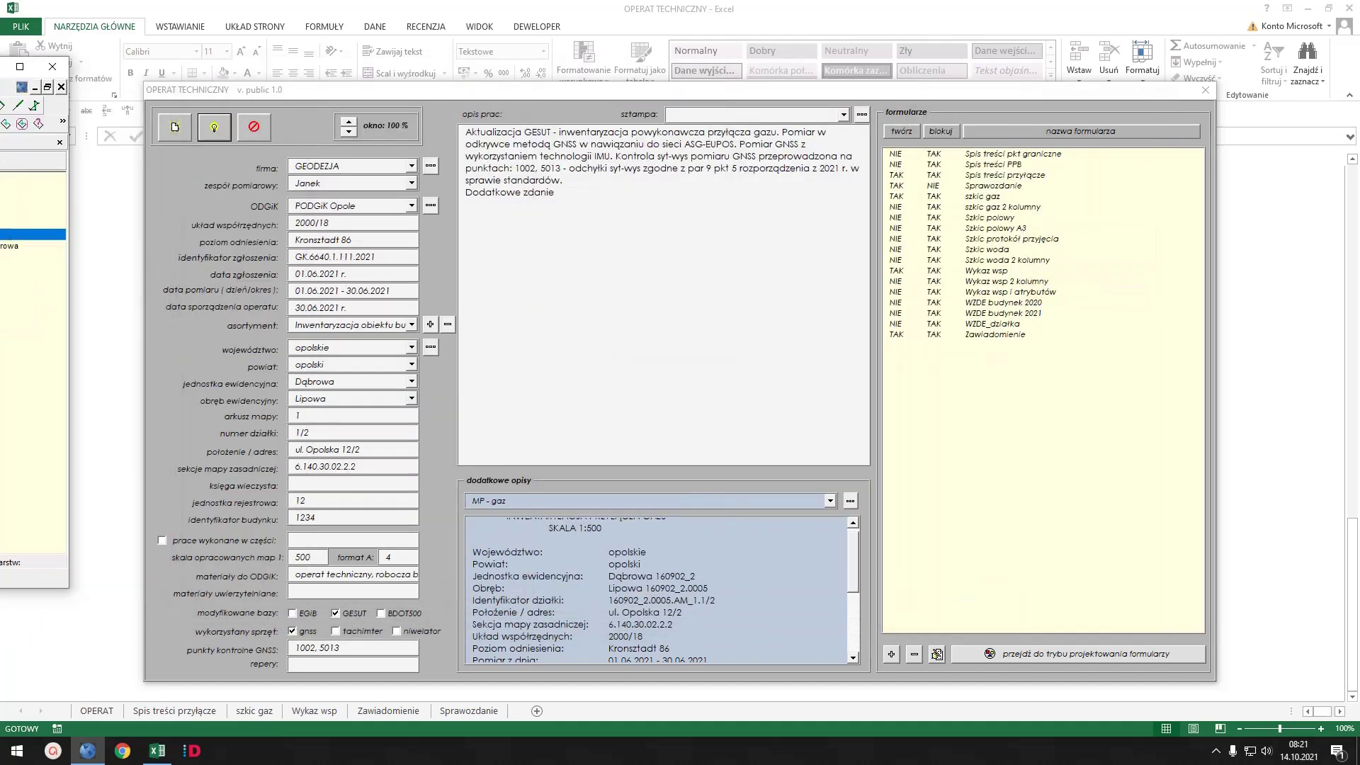
- Try the Wykonawca + Kierownik and nagłówek presets, ending on MPZT - pp - mała działka
{"action": "left_click", "coordinate": [829, 500]}
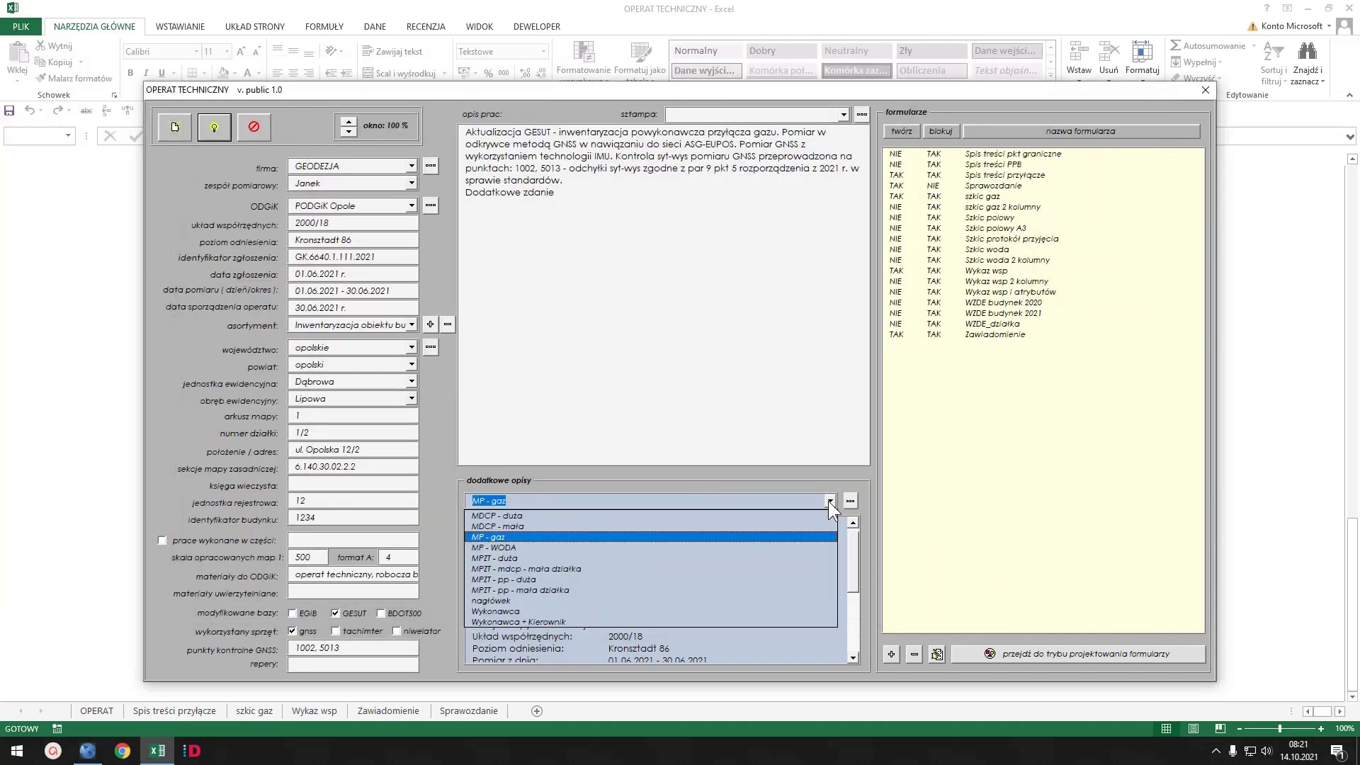
{"action": "left_click", "coordinate": [514, 619]}
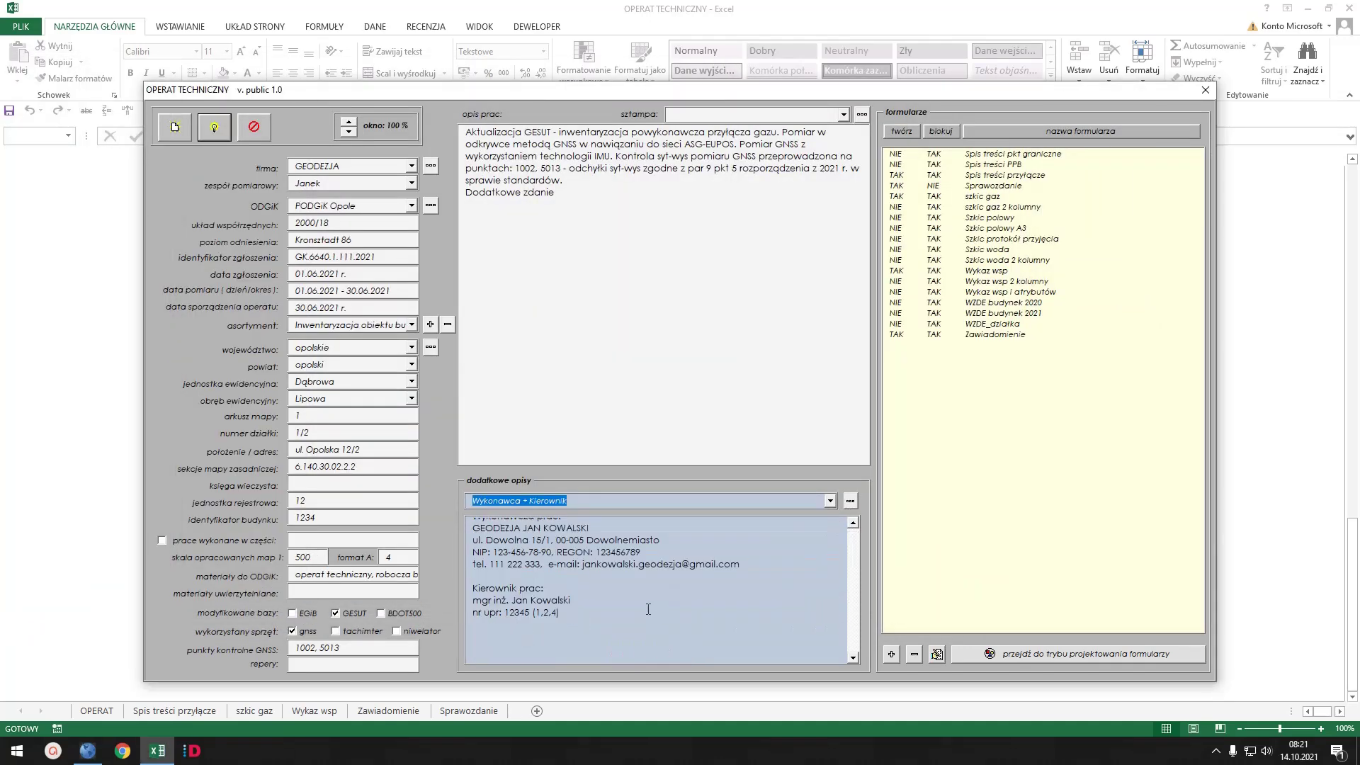
{"action": "left_click", "coordinate": [831, 499]}
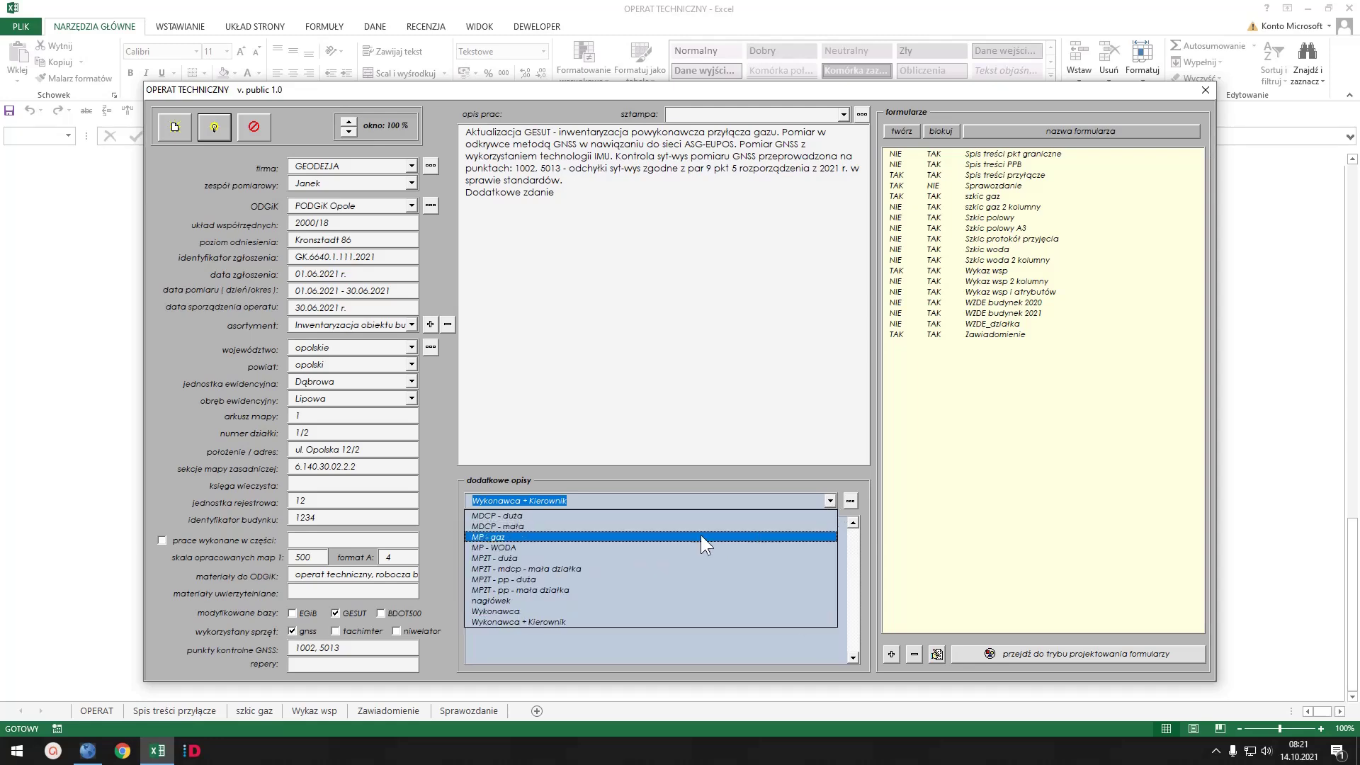
{"action": "left_click", "coordinate": [560, 596]}
{"action": "left_click", "coordinate": [849, 560]}
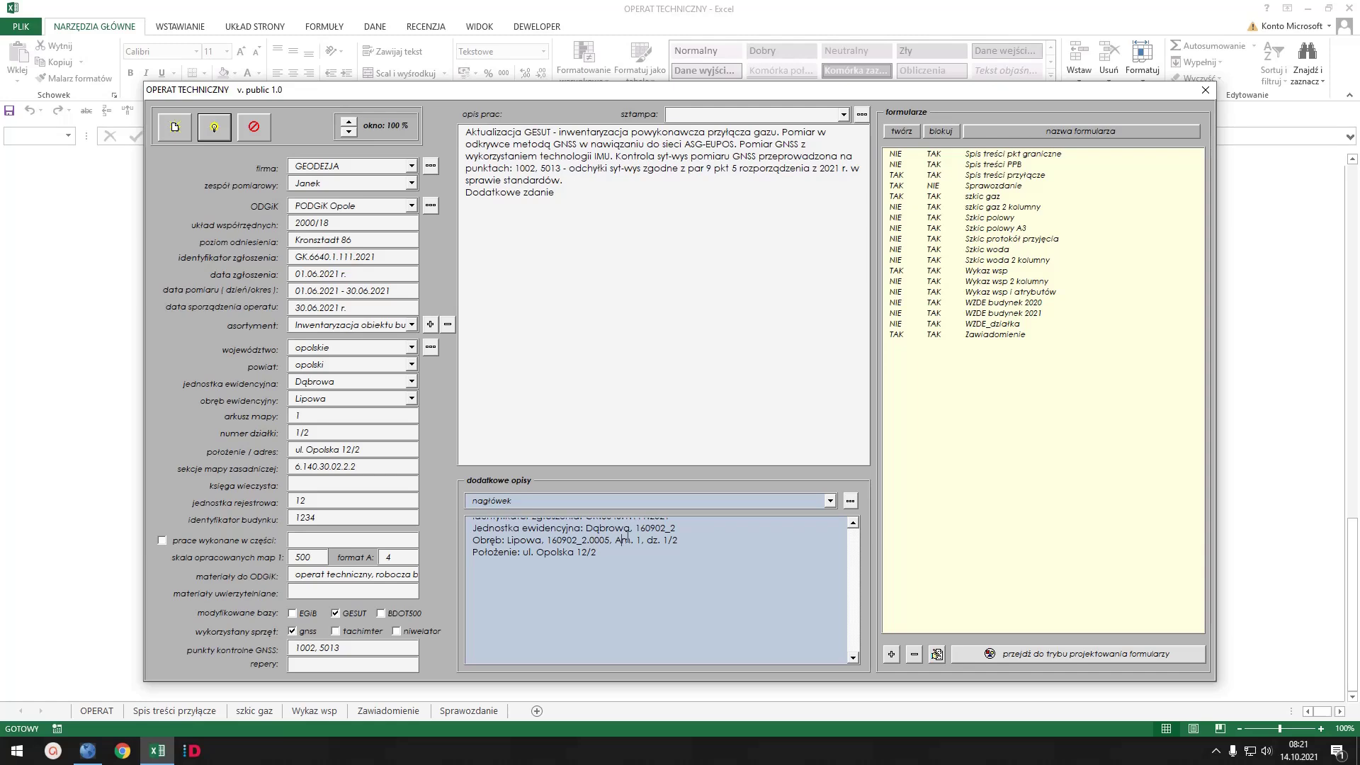
{"action": "scroll", "coordinate": [653, 533], "scroll_direction": "down", "scroll_amount": 1}
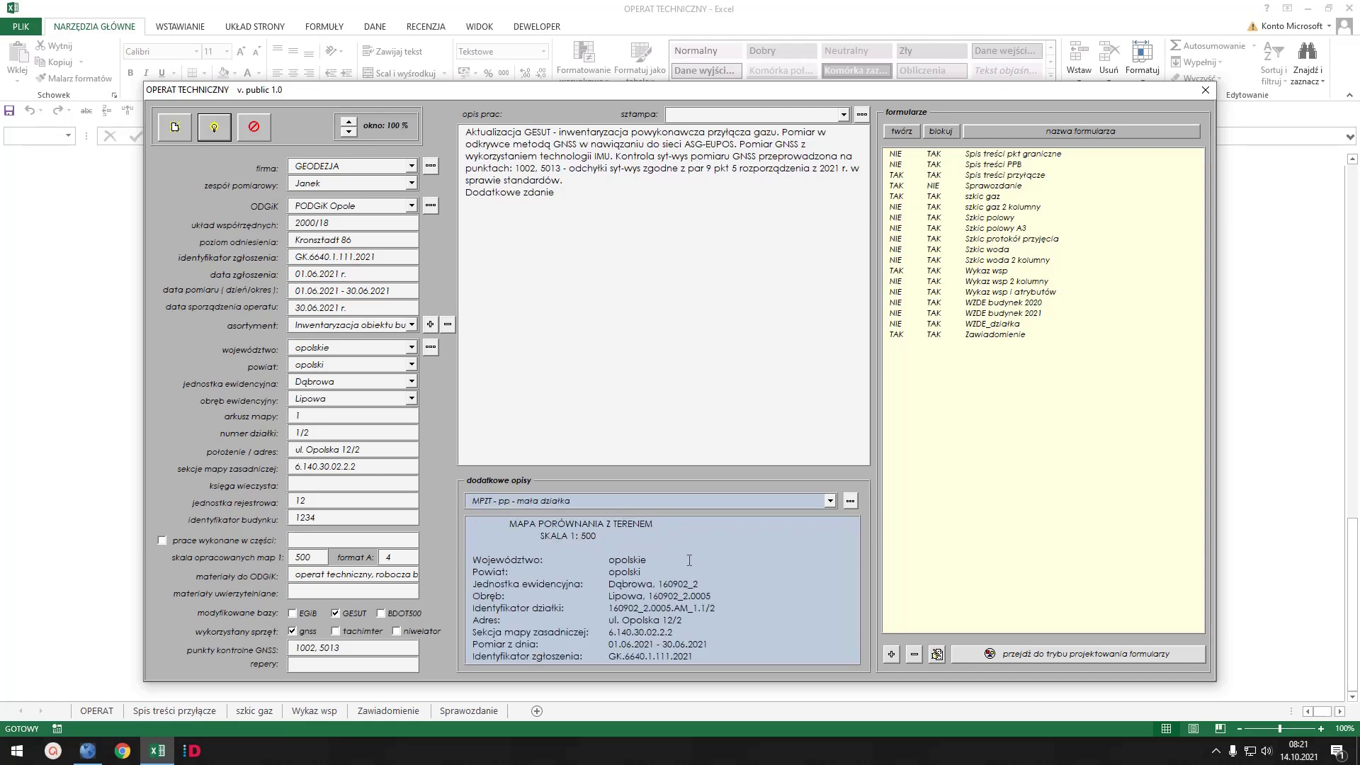
{"action": "left_click", "coordinate": [829, 500]}
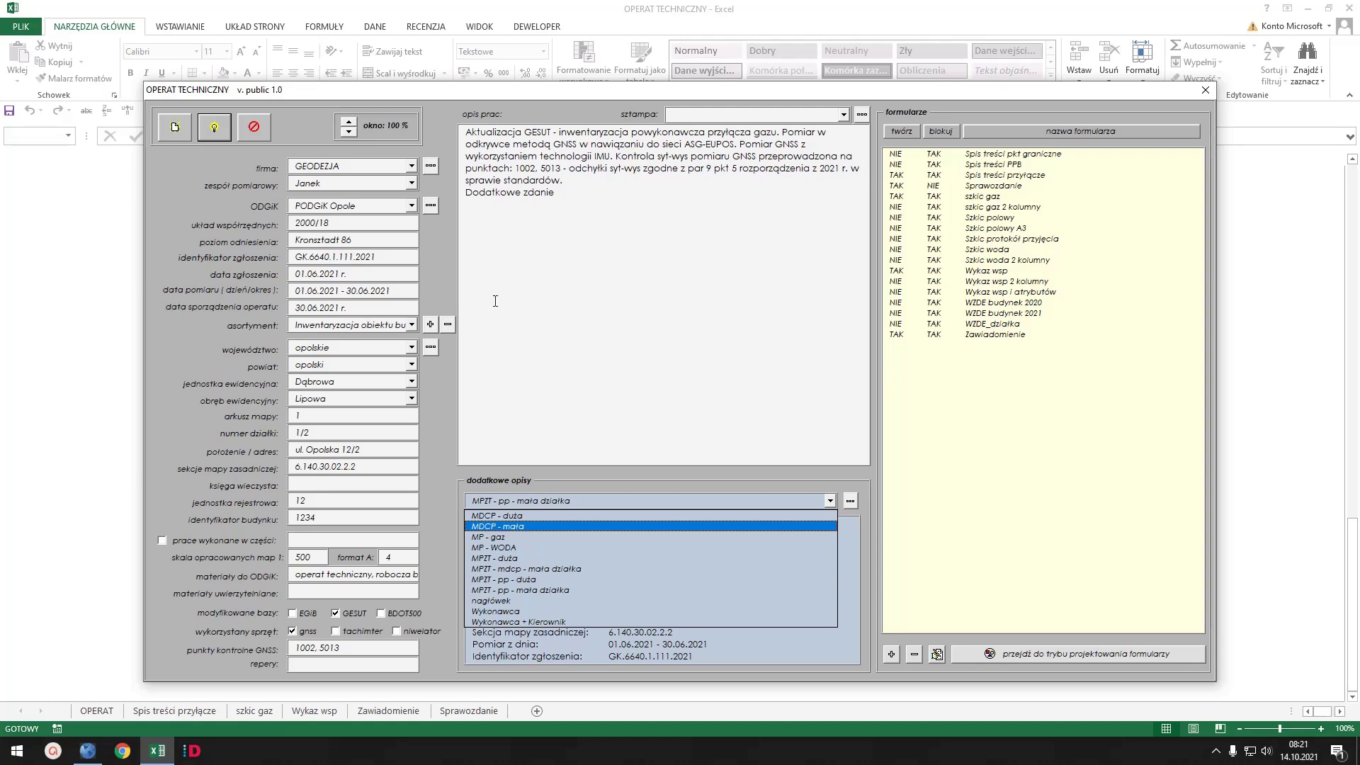
{"action": "left_click", "coordinate": [448, 374]}
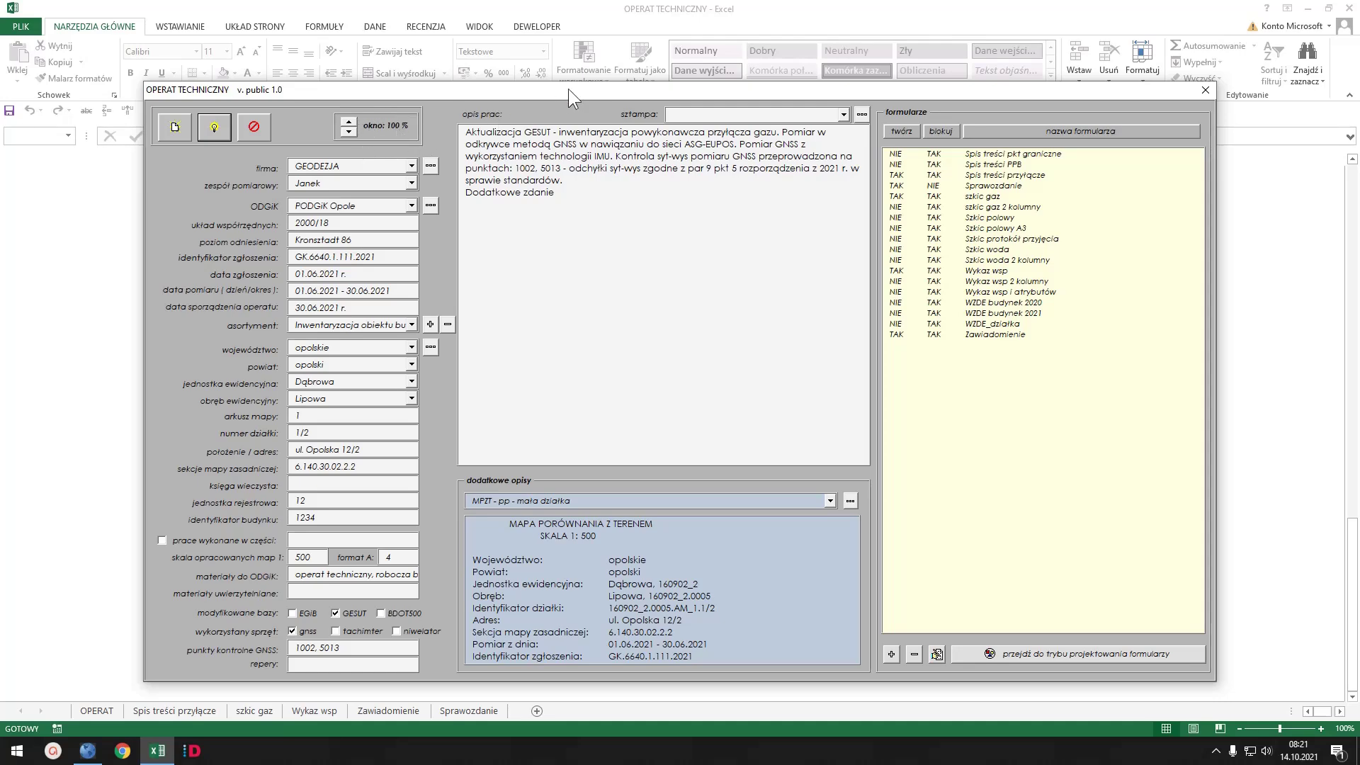
- Nudge the data form and try okno zoom levels between 85% and 100%
{"action": "left_click_drag", "start_coordinate": [568, 88], "coordinate": [573, 68]}
{"action": "left_click", "coordinate": [330, 109]}
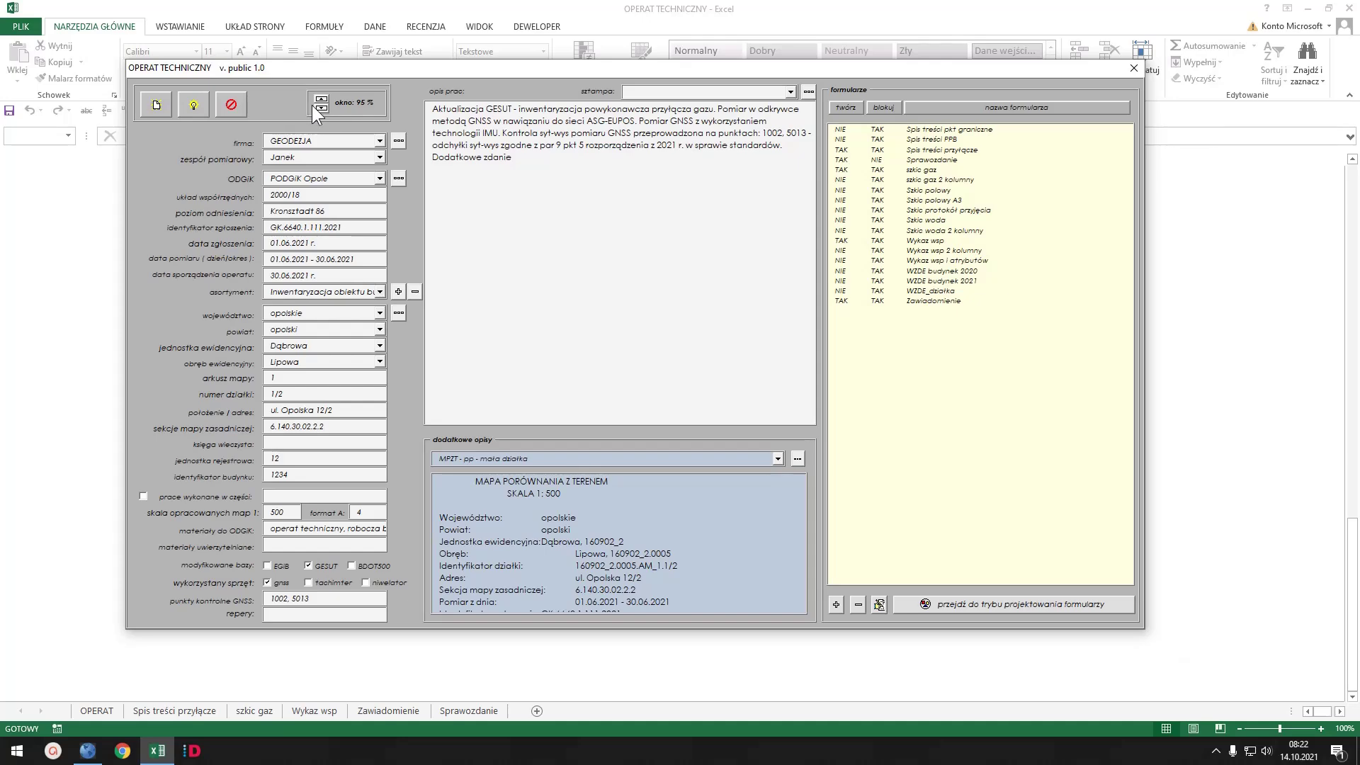
{"action": "left_click", "coordinate": [316, 107]}
{"action": "left_click", "coordinate": [307, 106]}
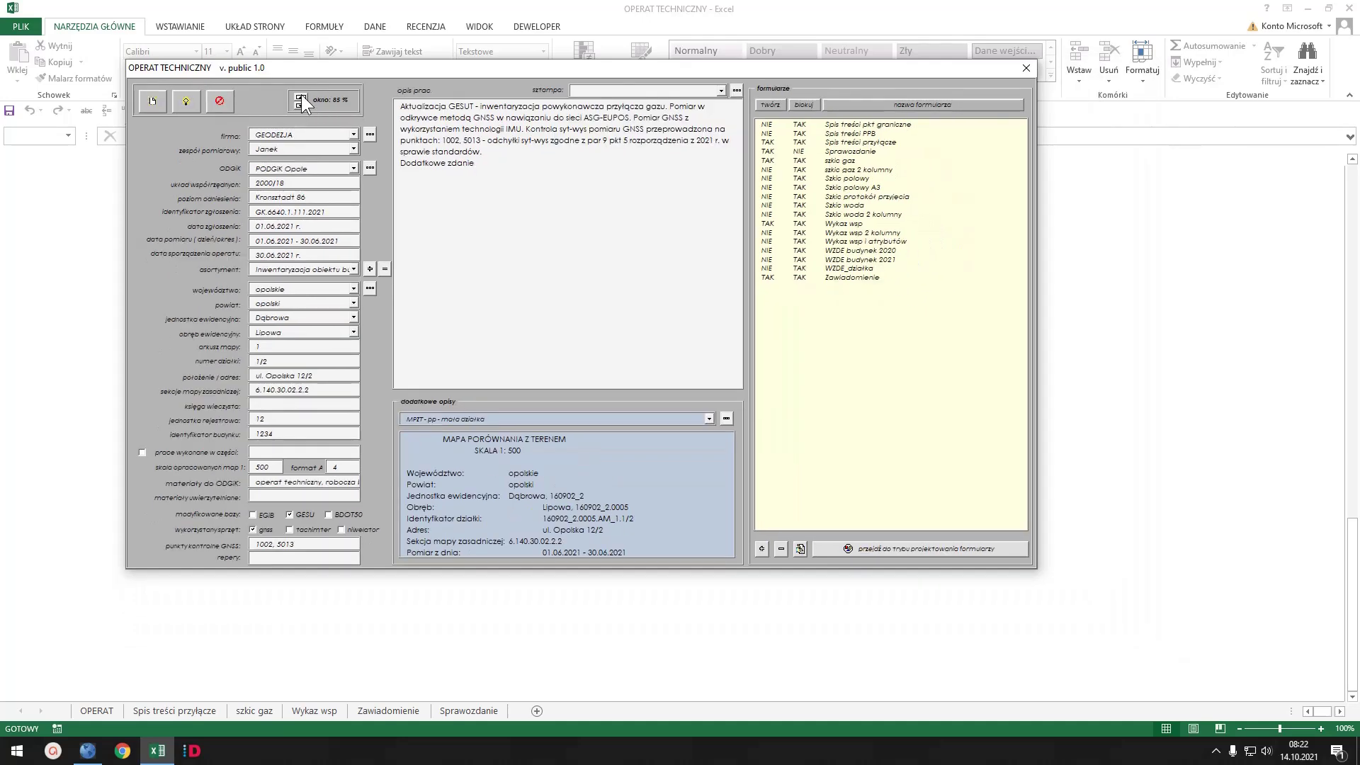
{"action": "left_click", "coordinate": [301, 97]}
{"action": "left_click", "coordinate": [314, 96]}
{"action": "left_click", "coordinate": [322, 97]}
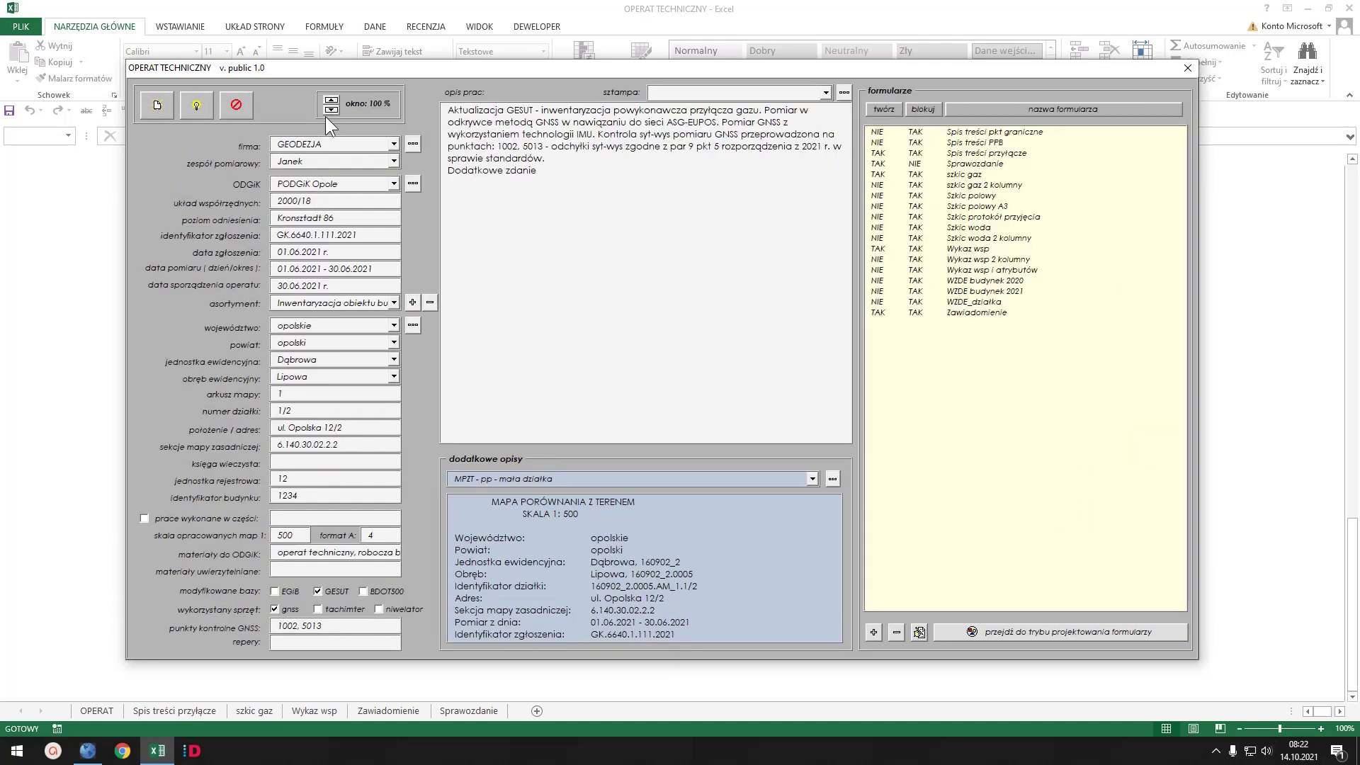
{"action": "left_click", "coordinate": [328, 108]}
{"action": "left_click", "coordinate": [322, 110]}
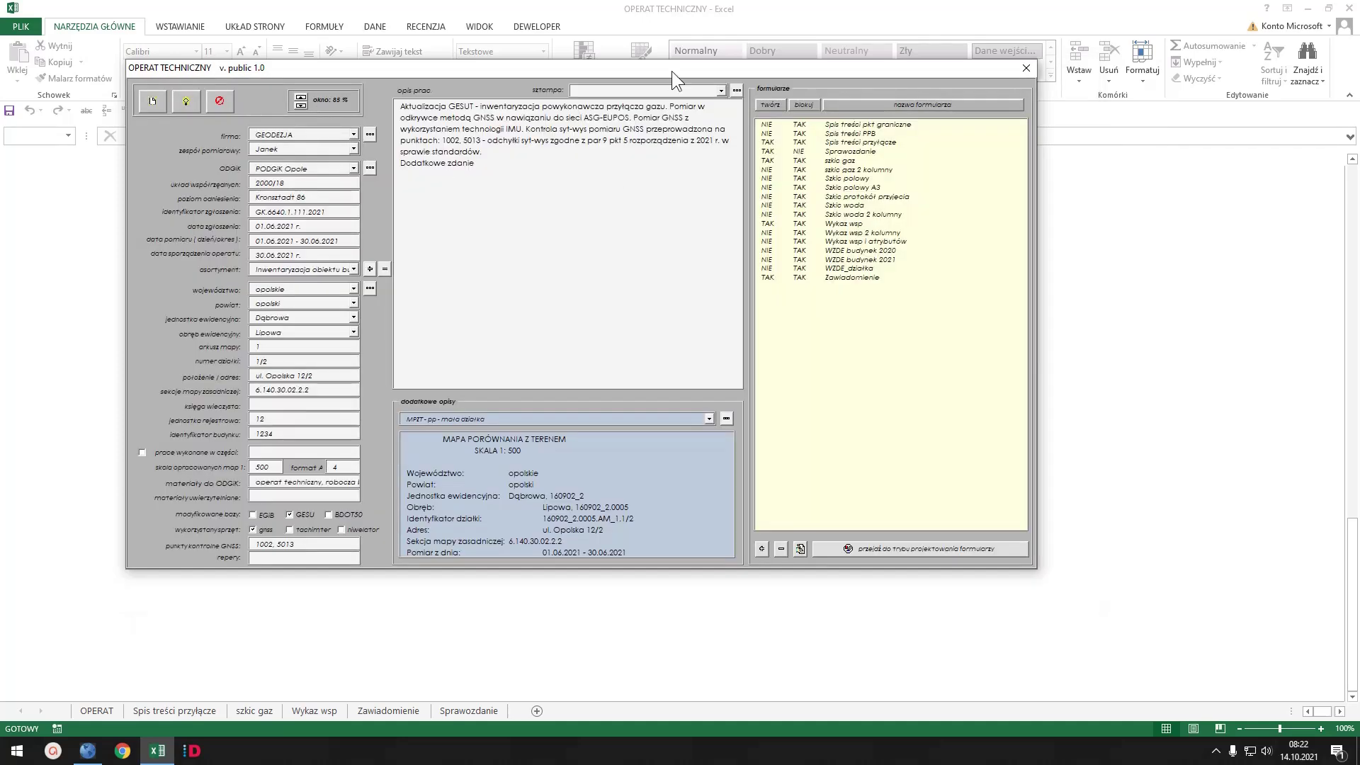
- Return the data form to 100%, reposition it, and generate the report forms
{"action": "left_click_drag", "start_coordinate": [671, 71], "coordinate": [768, 114]}
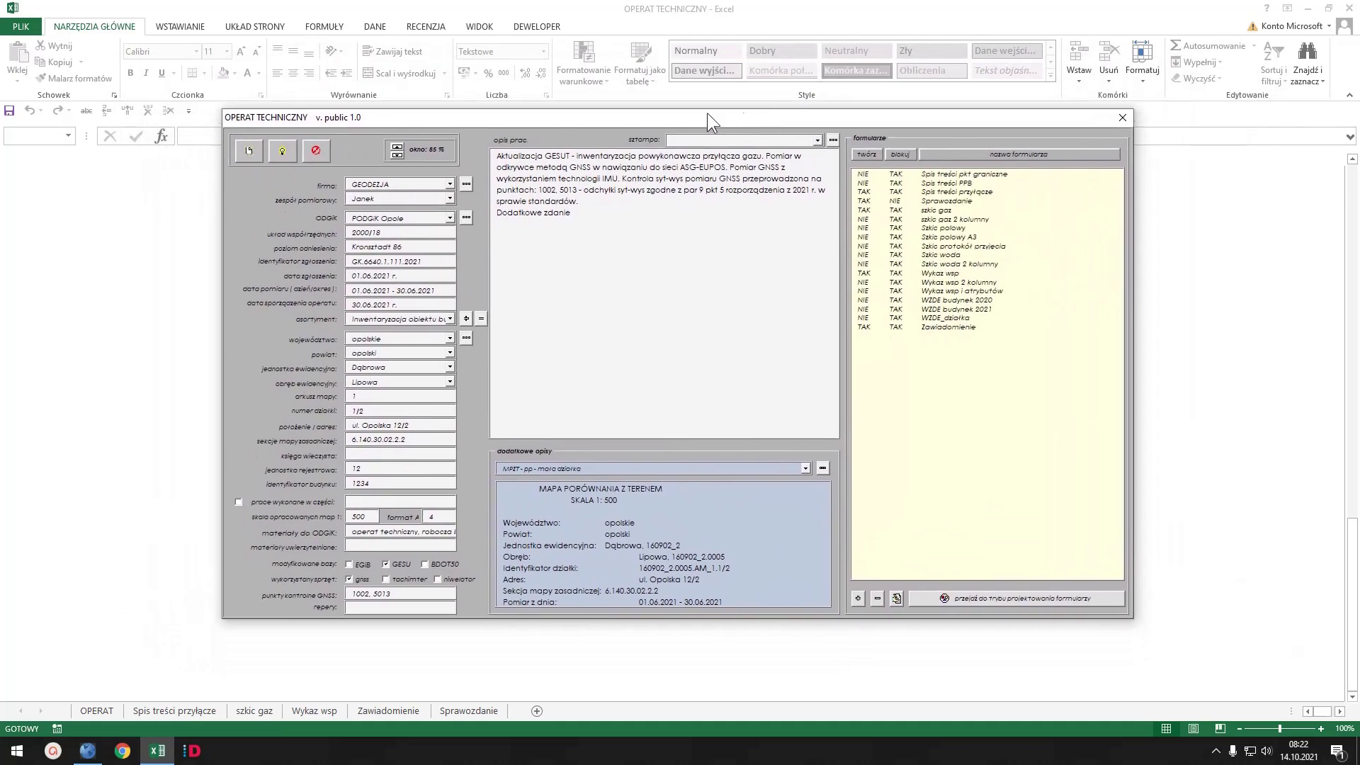
{"action": "left_click", "coordinate": [399, 149]}
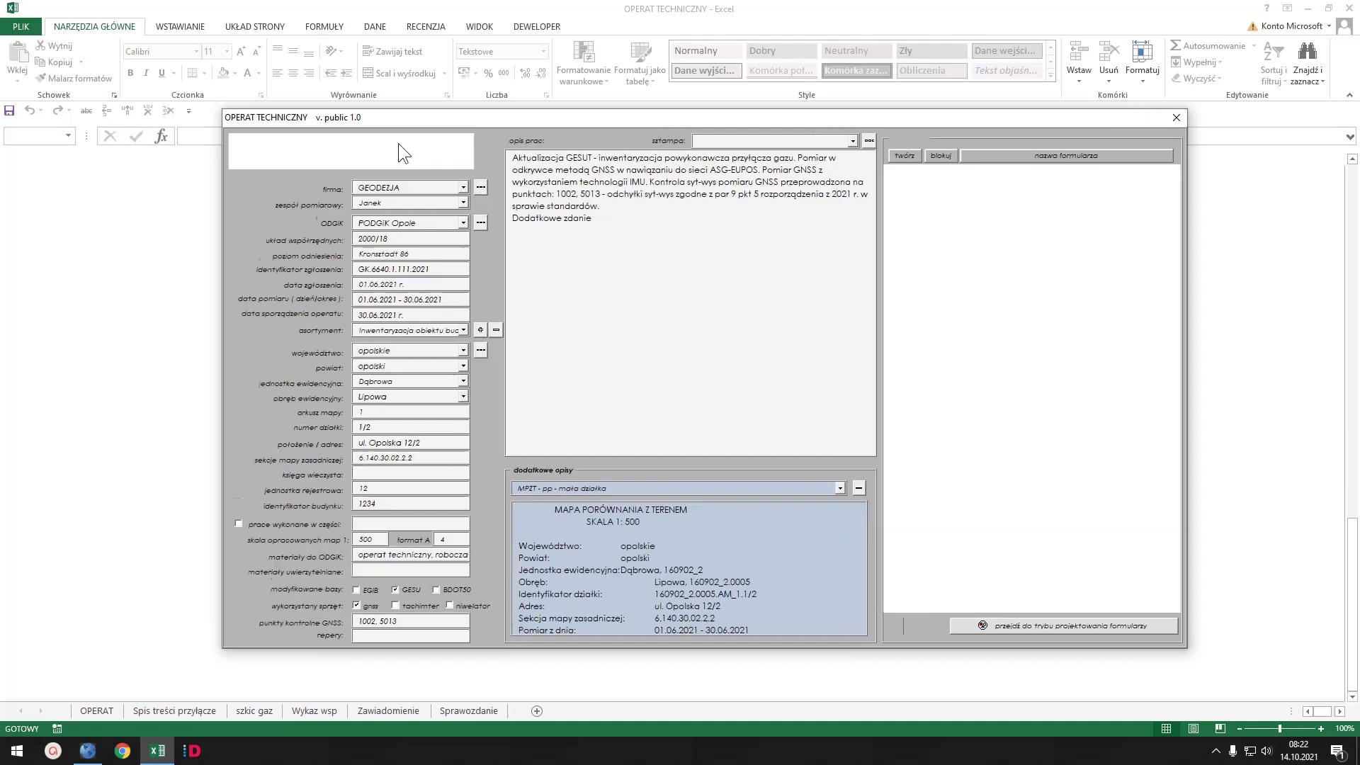
{"action": "left_click", "coordinate": [408, 147]}
{"action": "left_click", "coordinate": [418, 148]}
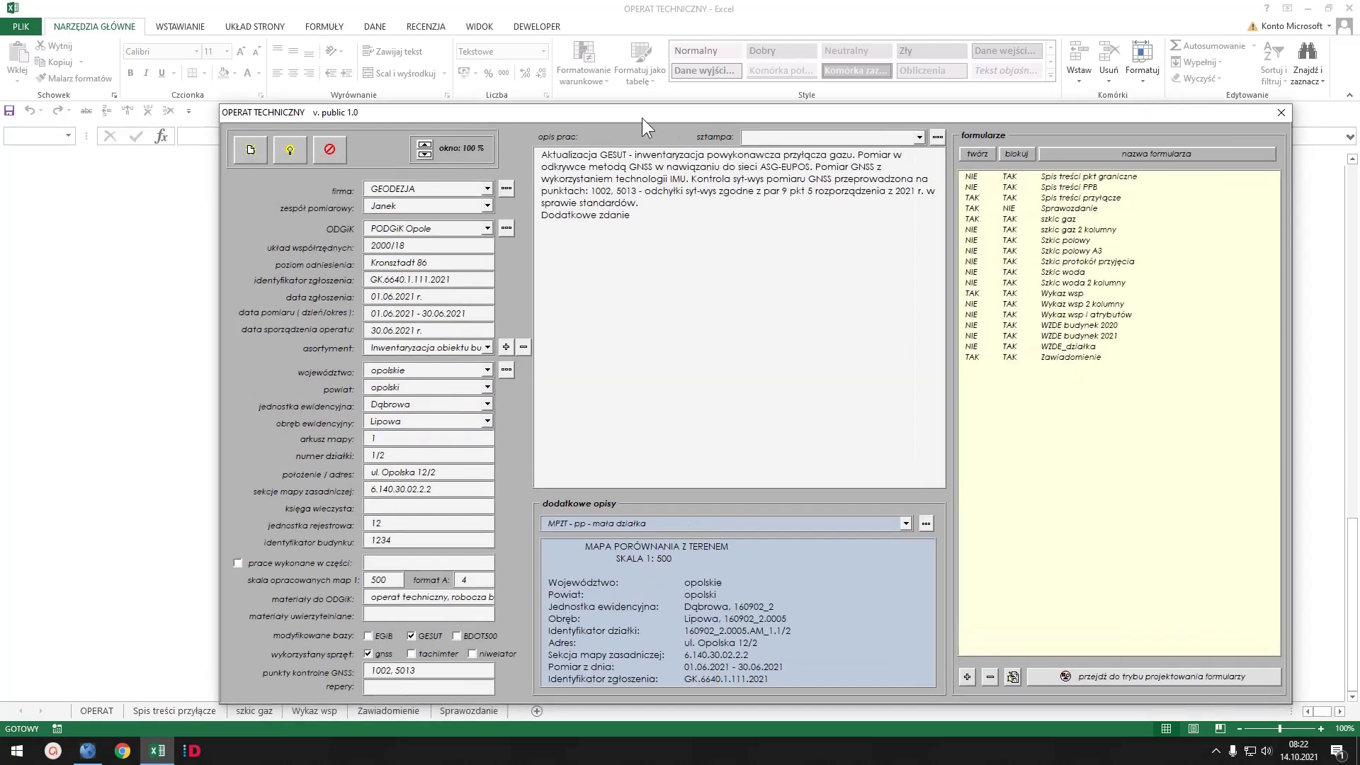
{"action": "left_click_drag", "start_coordinate": [641, 117], "coordinate": [623, 84]}
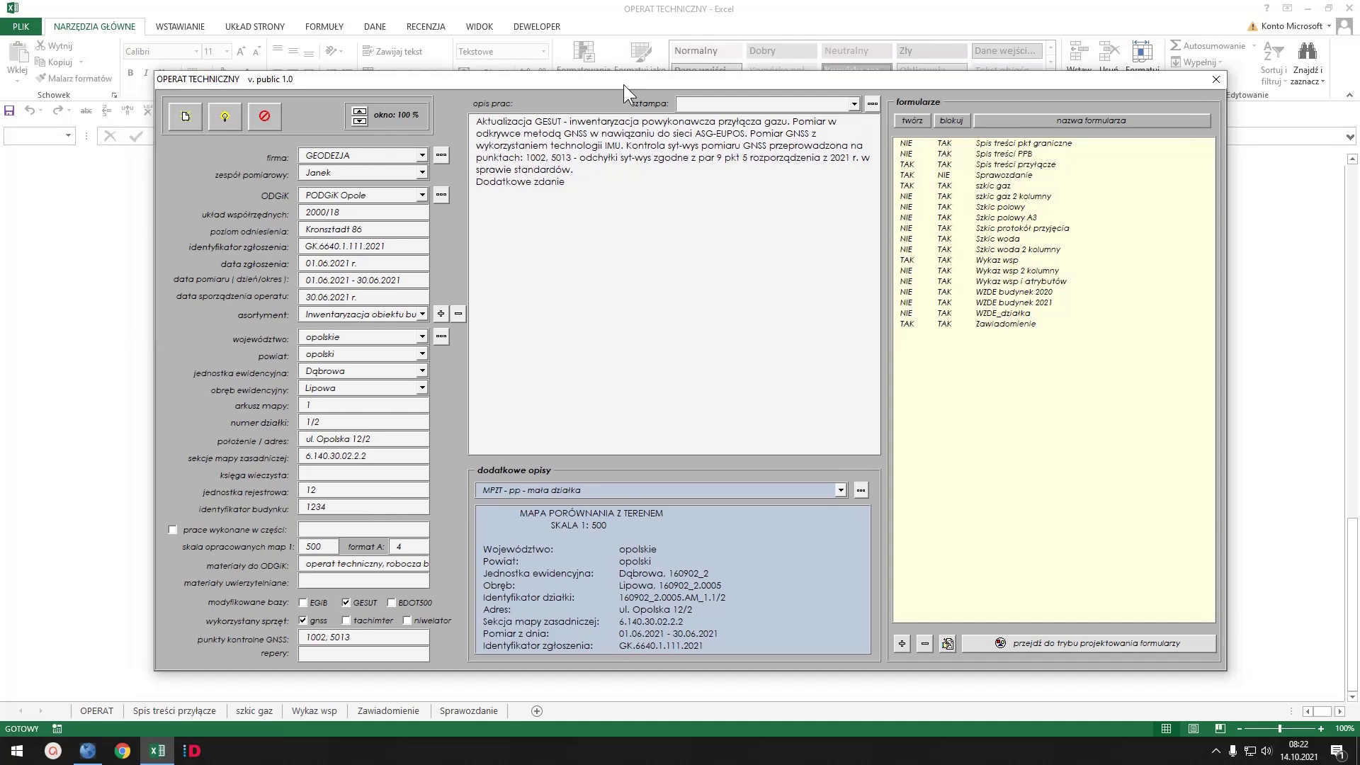
{"action": "left_click", "coordinate": [359, 119]}
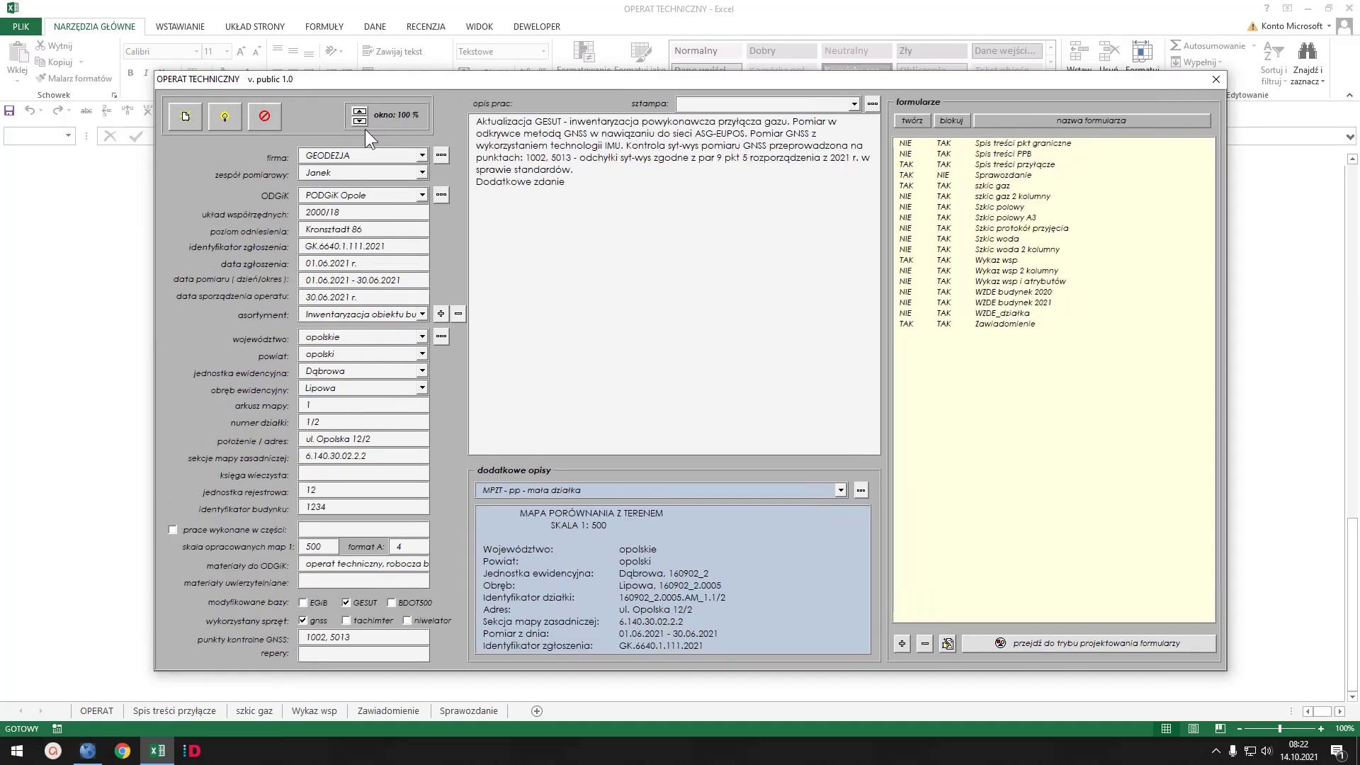
{"action": "left_click", "coordinate": [224, 117]}
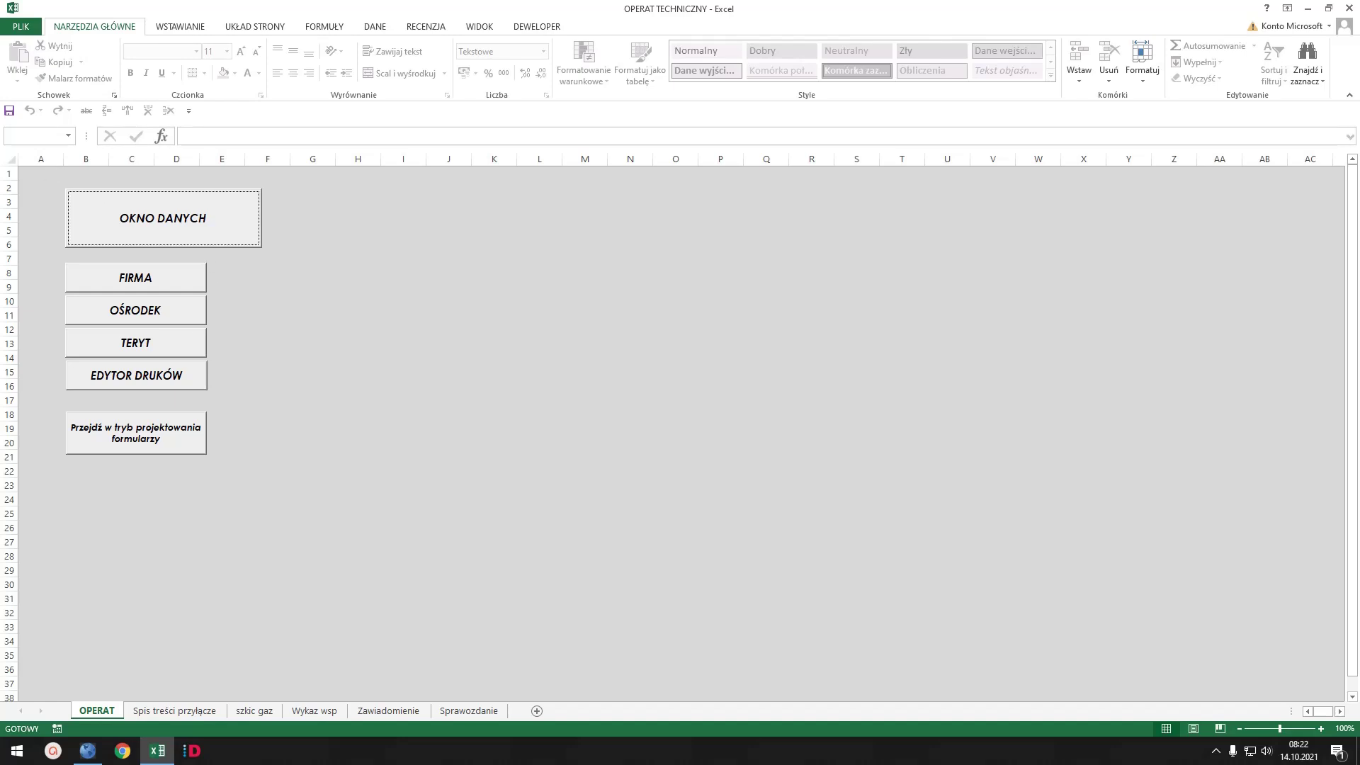
- Save the workbook, check the Spis treści przyłącze sheet, and close Excel
{"action": "left_click", "coordinate": [9, 111]}
{"action": "left_click", "coordinate": [221, 711]}
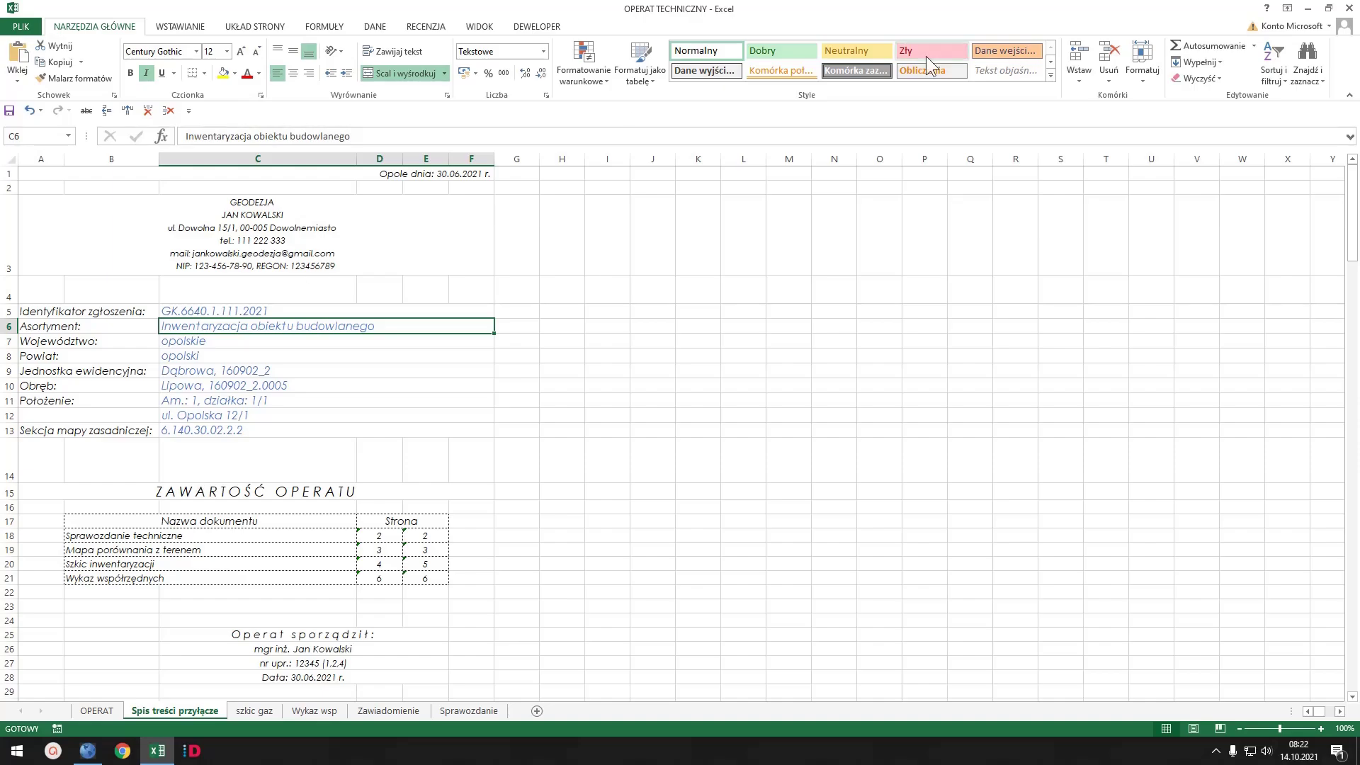
{"action": "left_click", "coordinate": [1350, 8]}
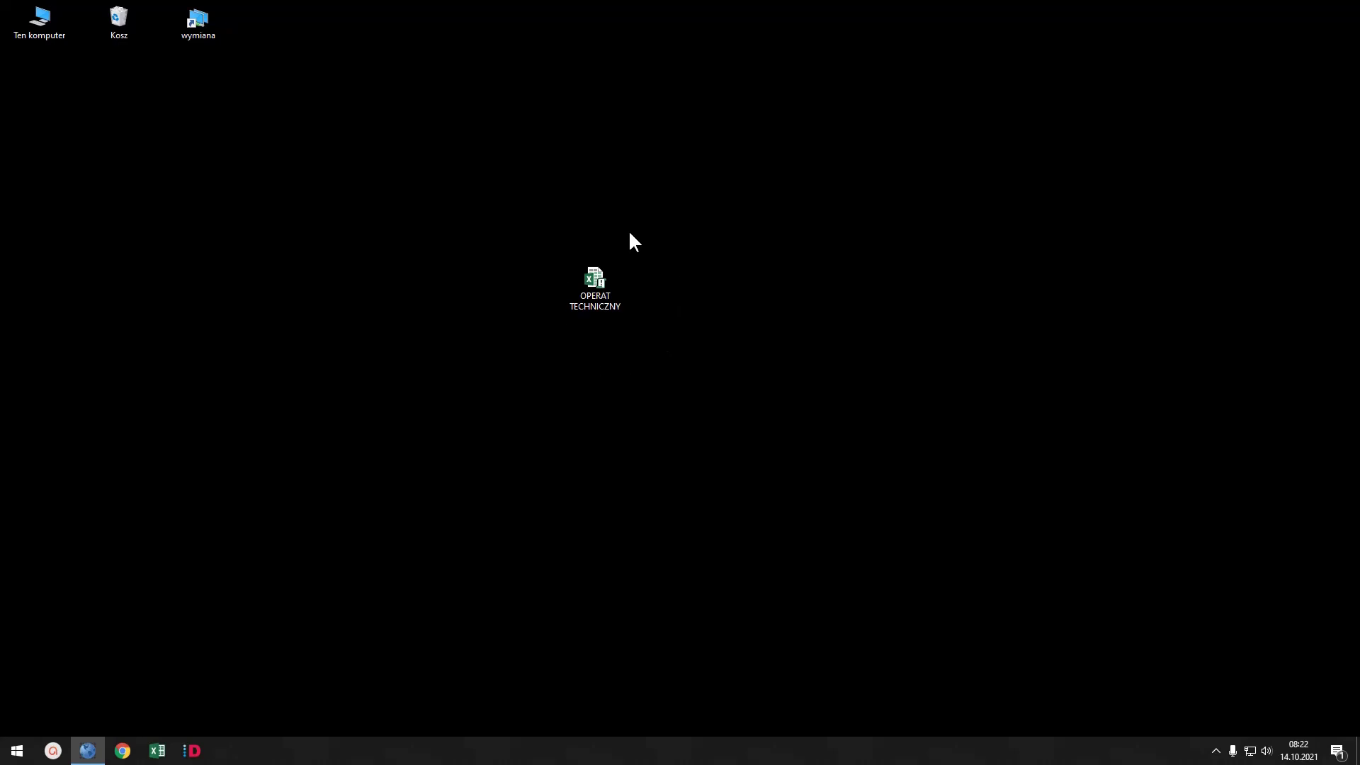
- Reopen OPERAT TECHNICZNY and verify the saved job data in the OKNO DANYCH form
{"action": "double_click", "coordinate": [597, 279]}
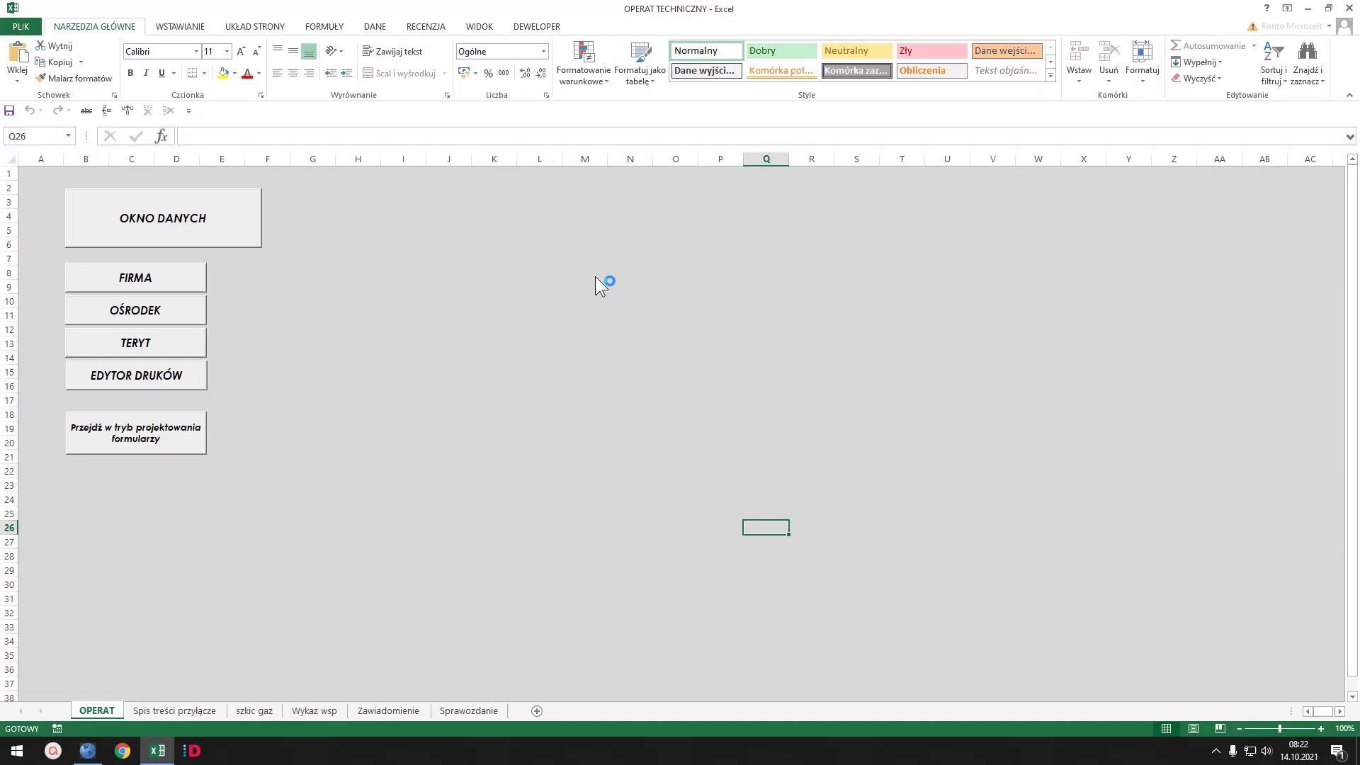
{"action": "left_click", "coordinate": [203, 221]}
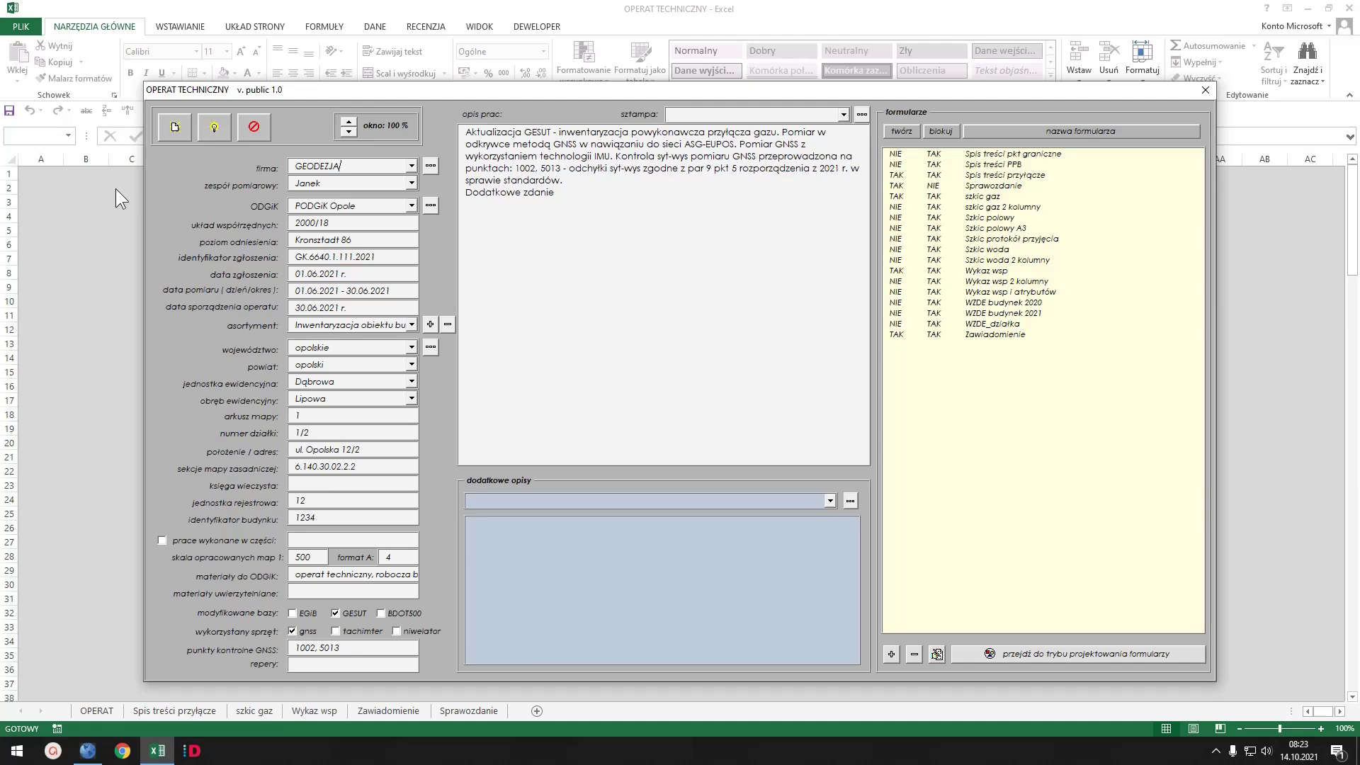
{"action": "left_click", "coordinate": [1205, 90]}
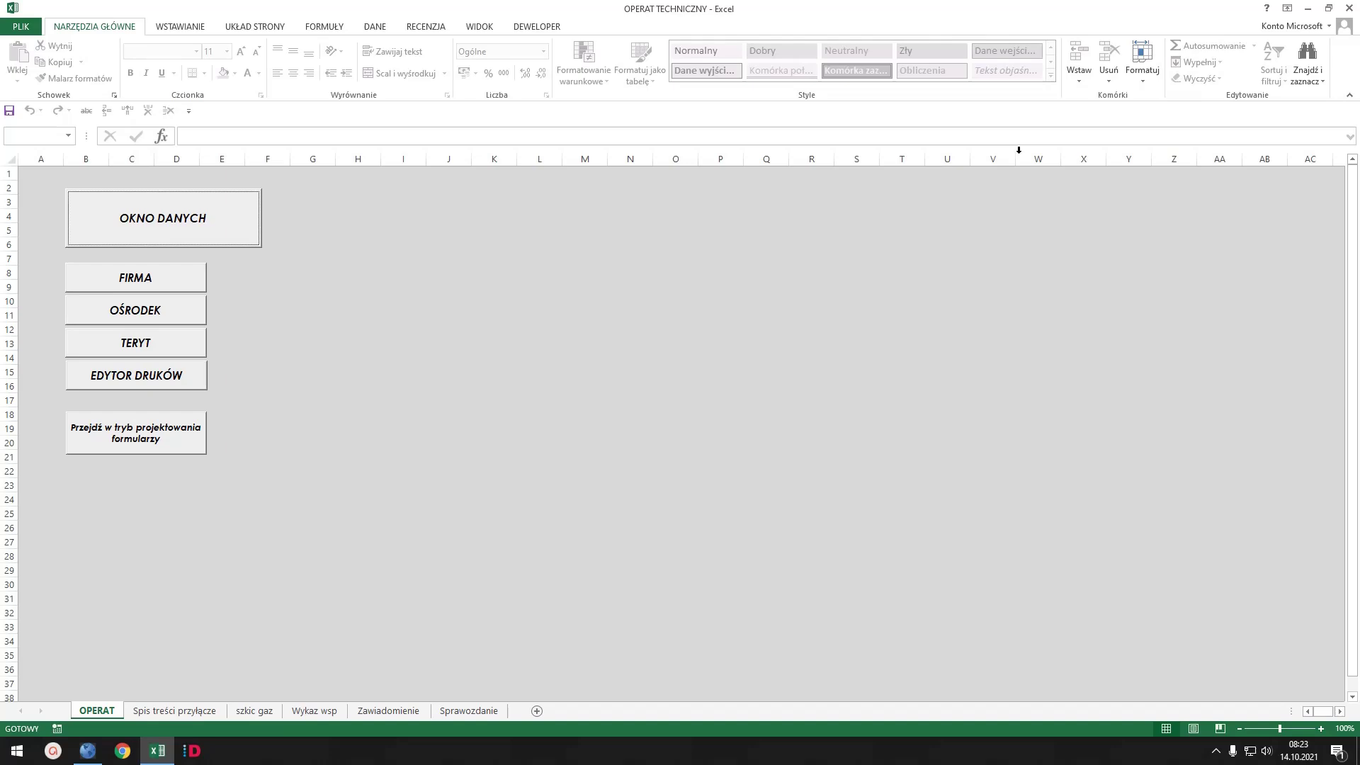
- Close Excel choosing Nie zapisuj to discard further changes
{"action": "left_click", "coordinate": [1350, 9]}
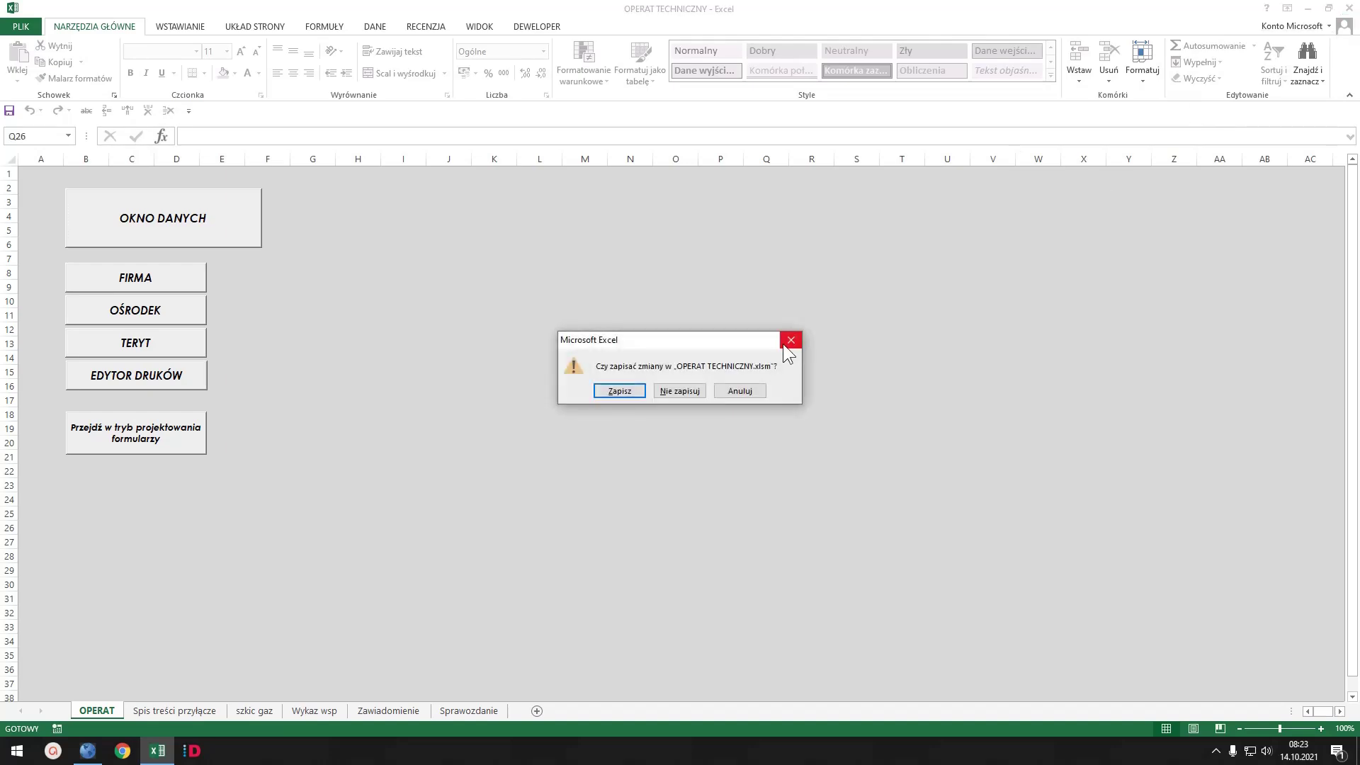
{"action": "left_click", "coordinate": [691, 390]}
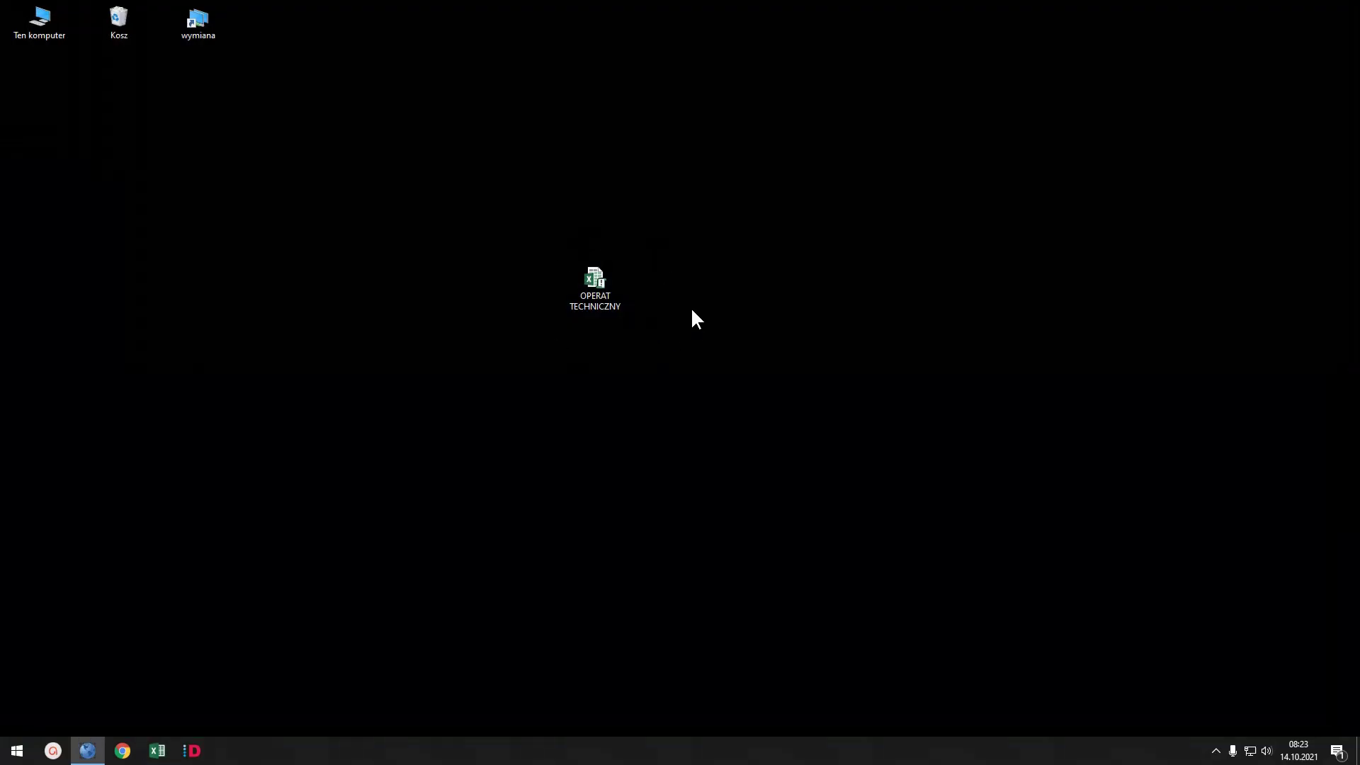